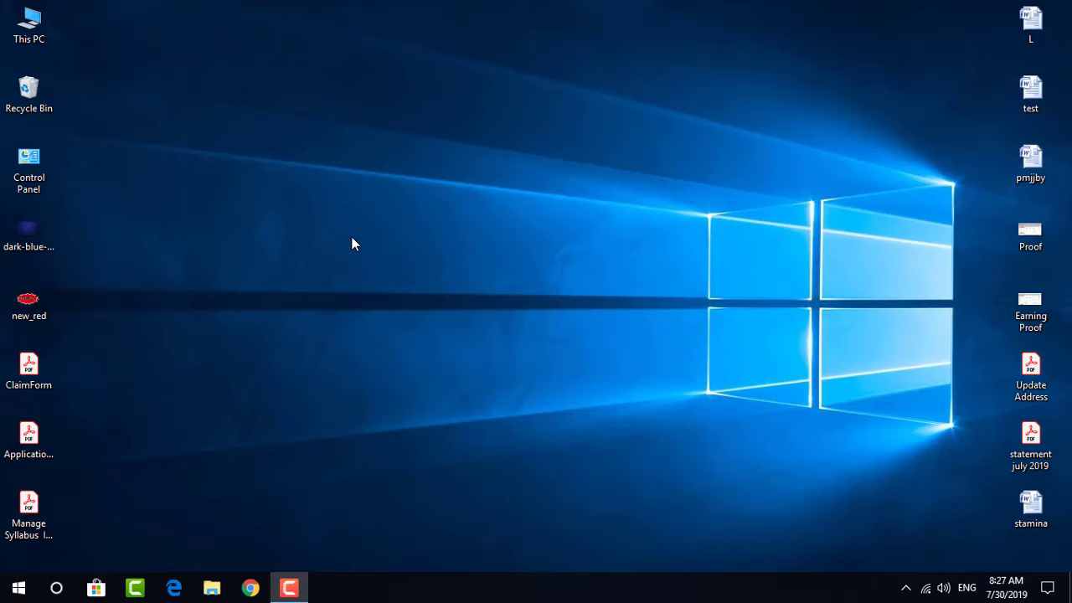
Launch Microsoft Office PowerPoint from the Start menu to get a blank Presentation1.
{"action": "left_click", "coordinate": [19, 588]}
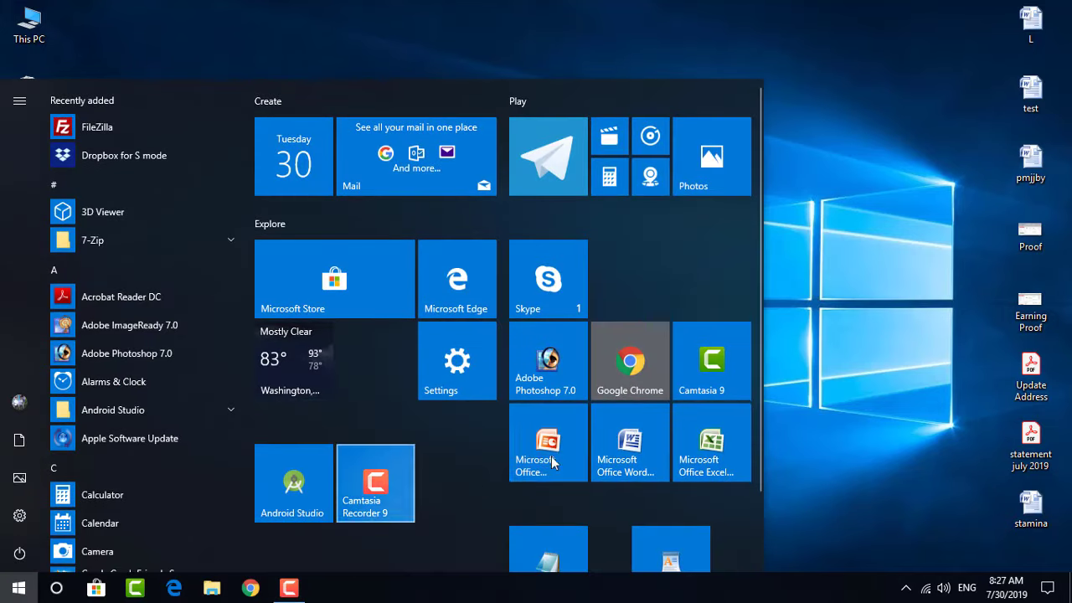
{"action": "left_click", "coordinate": [568, 428]}
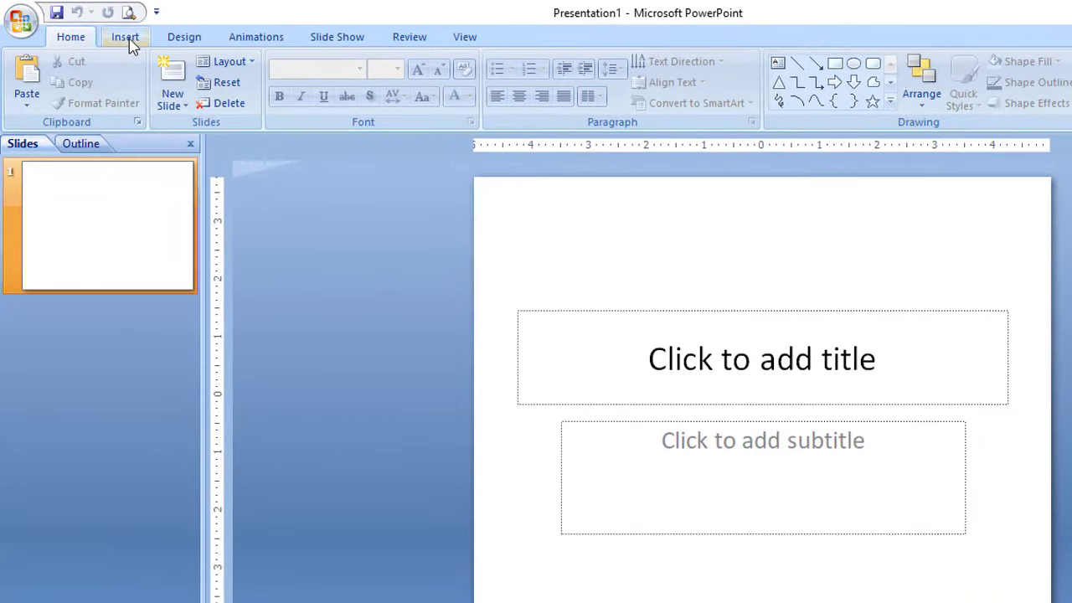
Browse the Design, Animations, Slide Show, Review and View tabs, ending back on Design.
{"action": "left_click", "coordinate": [170, 40]}
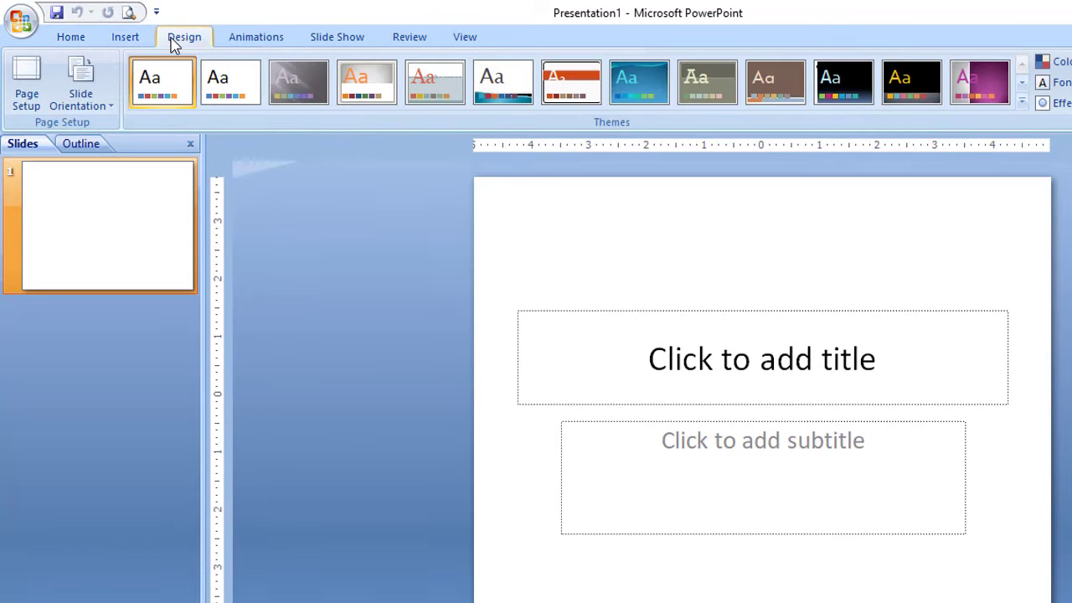
{"action": "left_click", "coordinate": [275, 40]}
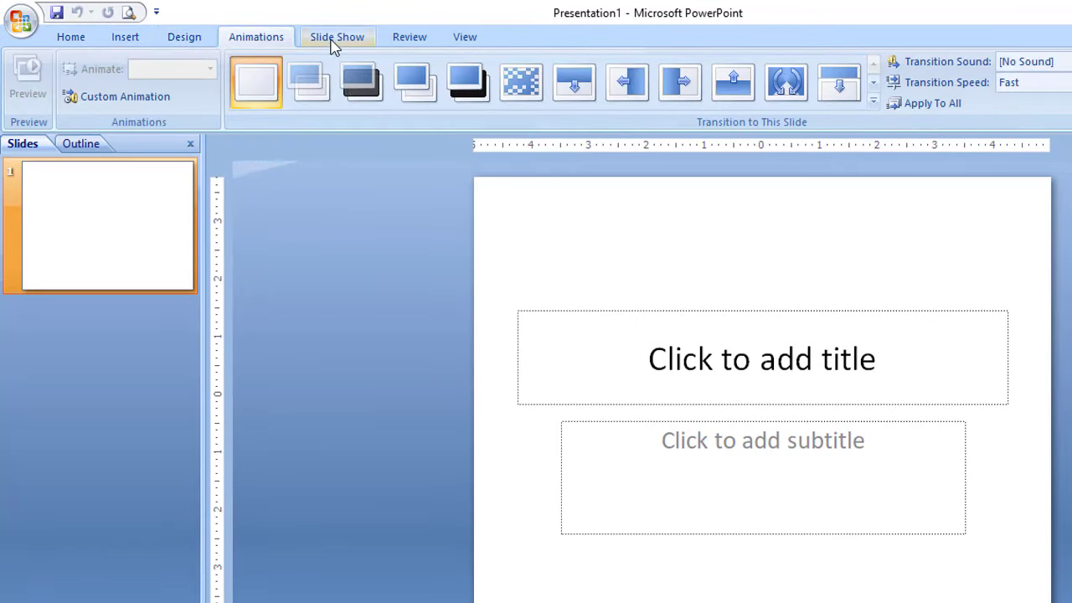
{"action": "left_click", "coordinate": [331, 40]}
{"action": "left_click", "coordinate": [421, 40]}
{"action": "left_click", "coordinate": [459, 40]}
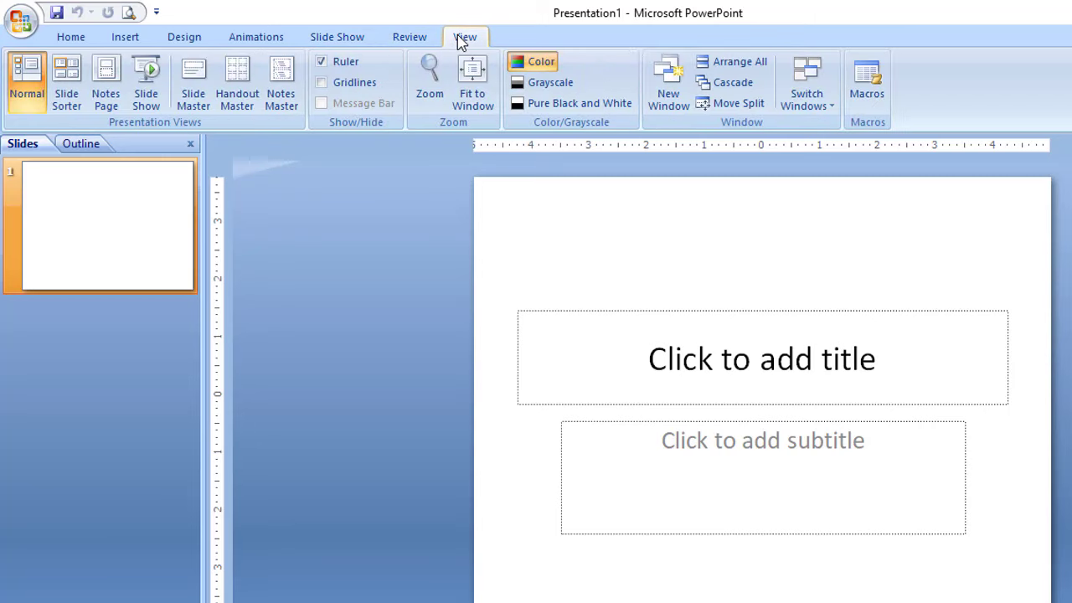
{"action": "left_click", "coordinate": [185, 42]}
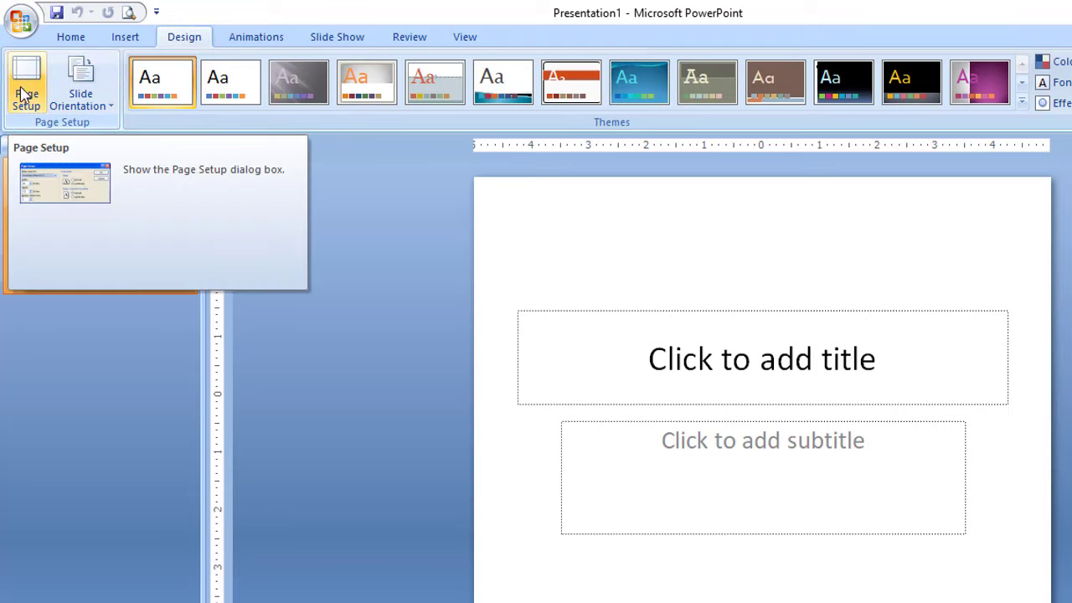
In Page Setup, size the slides for On-screen Show (16:9), 10 by 5.63 inches.
{"action": "left_click", "coordinate": [28, 99]}
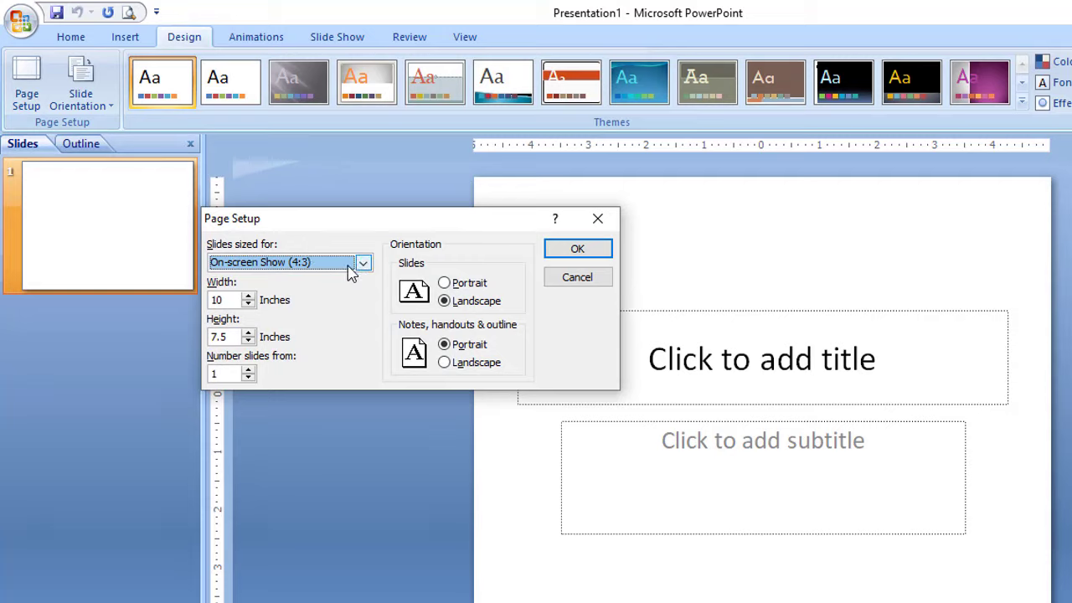
{"action": "left_click", "coordinate": [362, 264]}
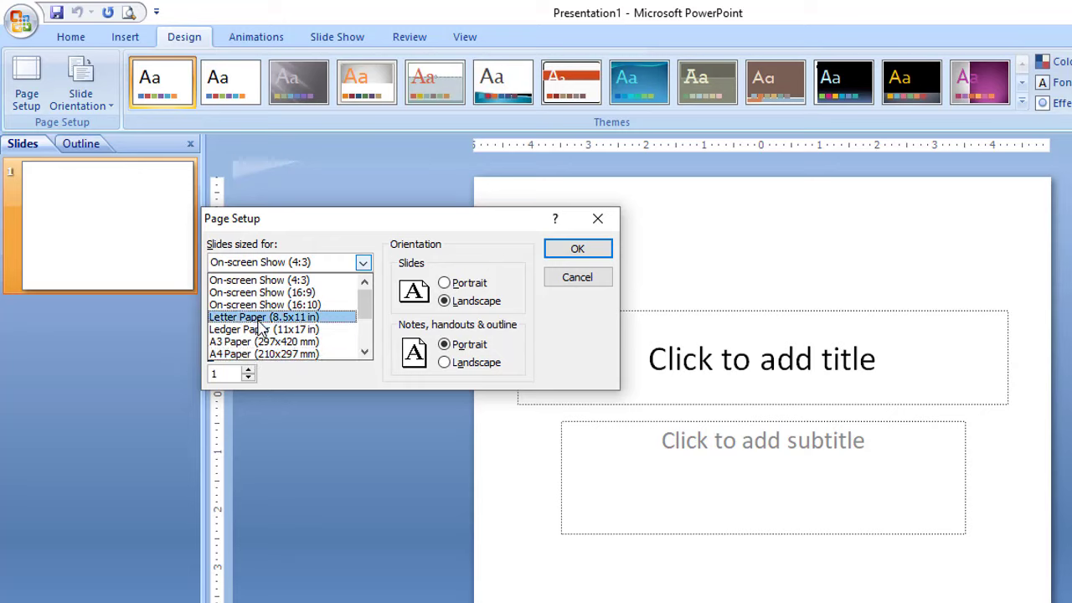
{"action": "left_click", "coordinate": [301, 299]}
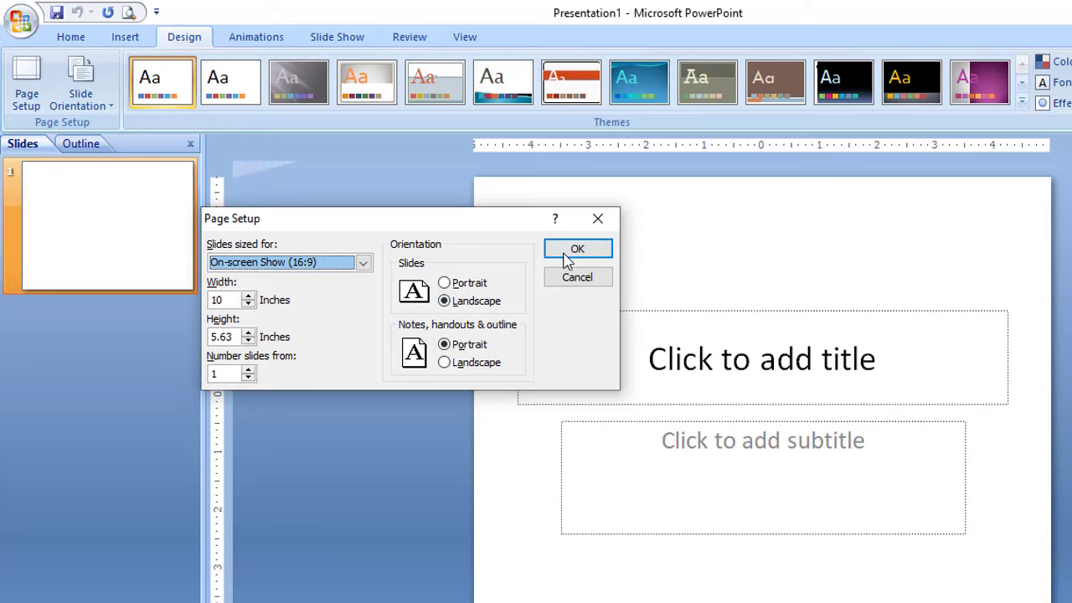
{"action": "left_click", "coordinate": [570, 253]}
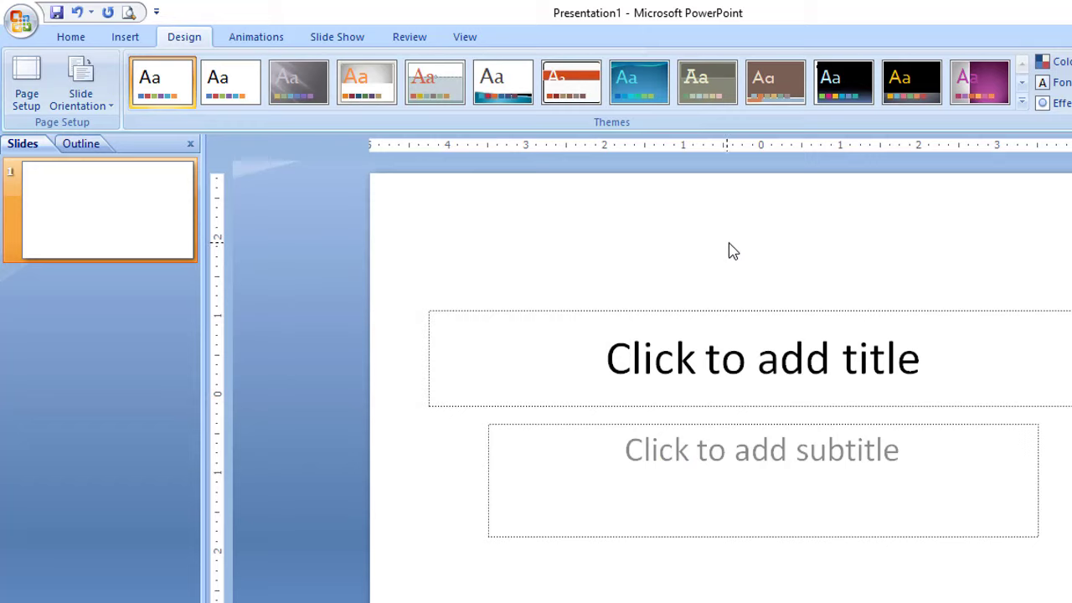
{"action": "left_click", "coordinate": [86, 93]}
{"action": "left_click", "coordinate": [82, 94]}
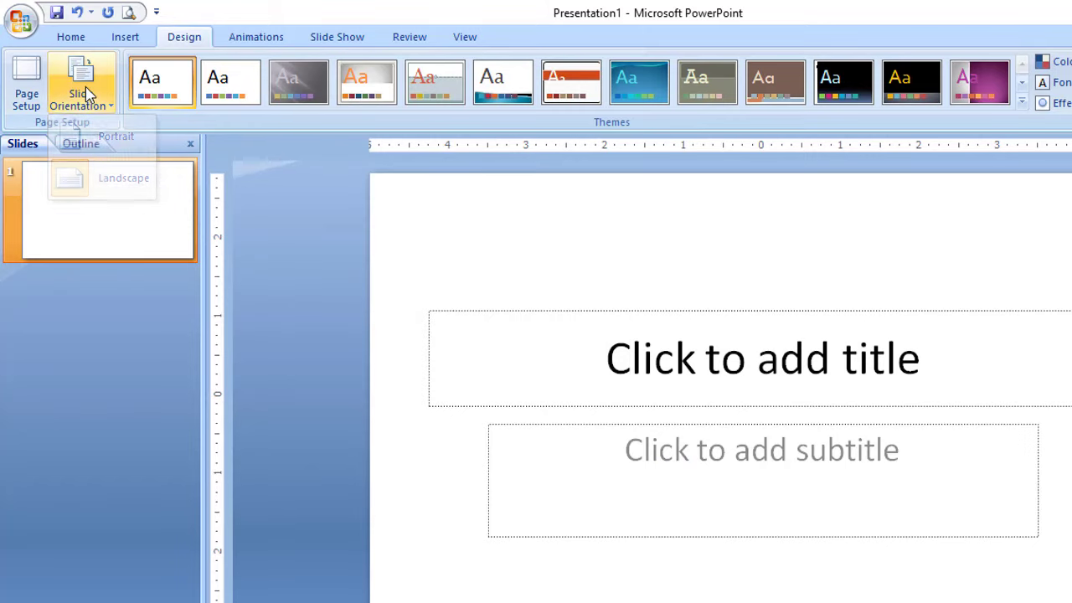
{"action": "left_click", "coordinate": [26, 83]}
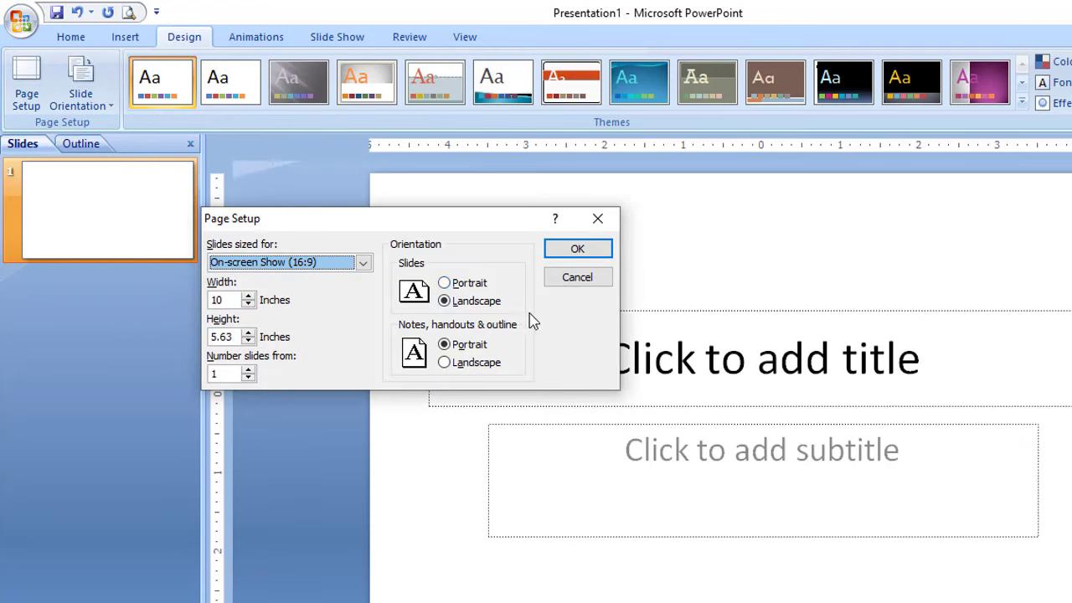
{"action": "left_click", "coordinate": [577, 277]}
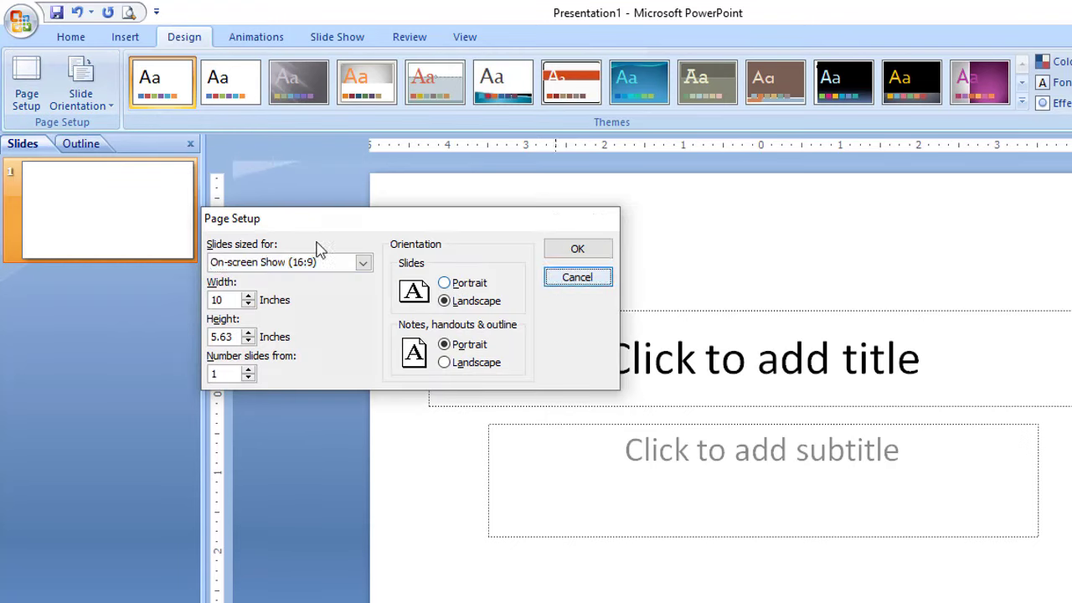
{"action": "left_click", "coordinate": [81, 99]}
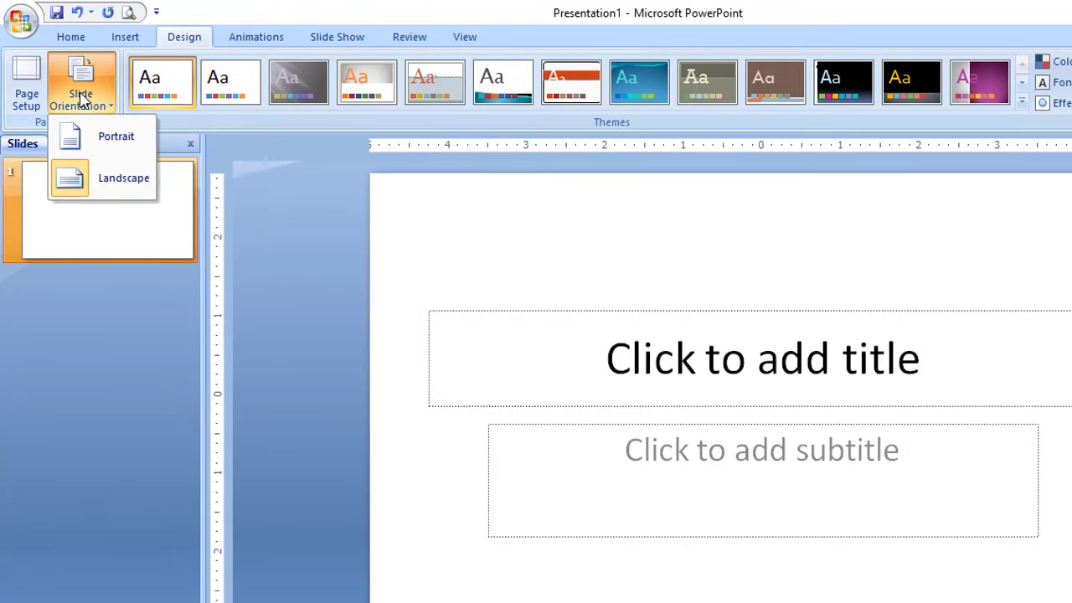
{"action": "left_click", "coordinate": [113, 146]}
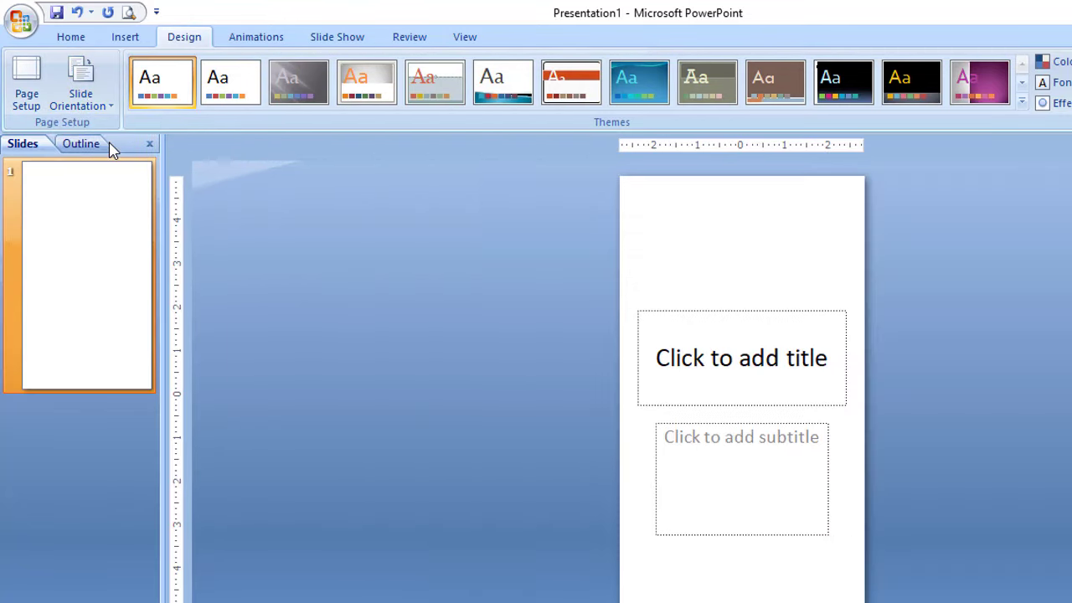
{"action": "left_click", "coordinate": [81, 88]}
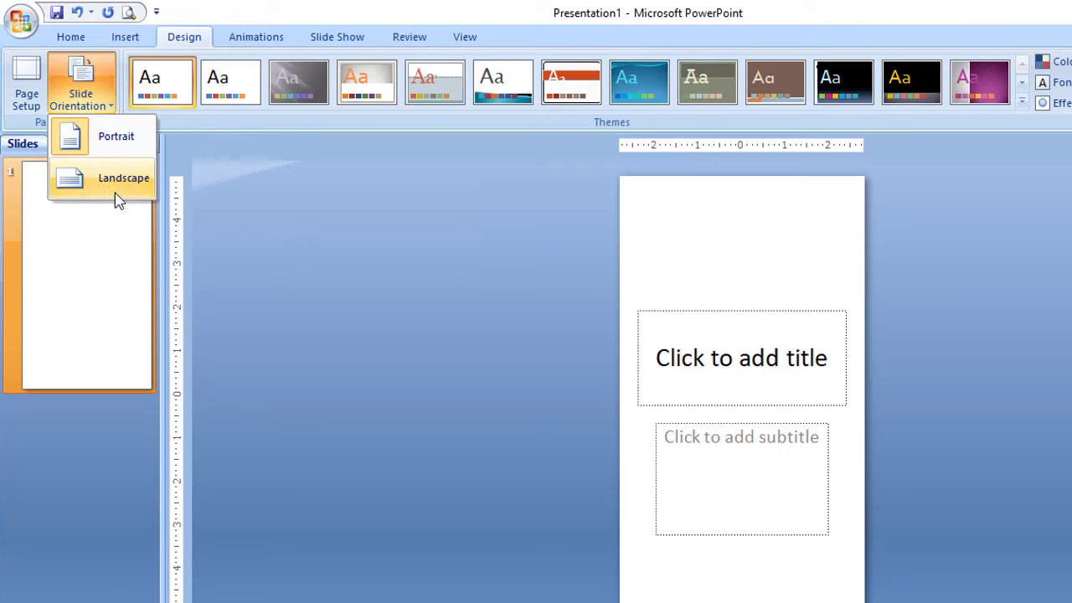
{"action": "left_click", "coordinate": [106, 181]}
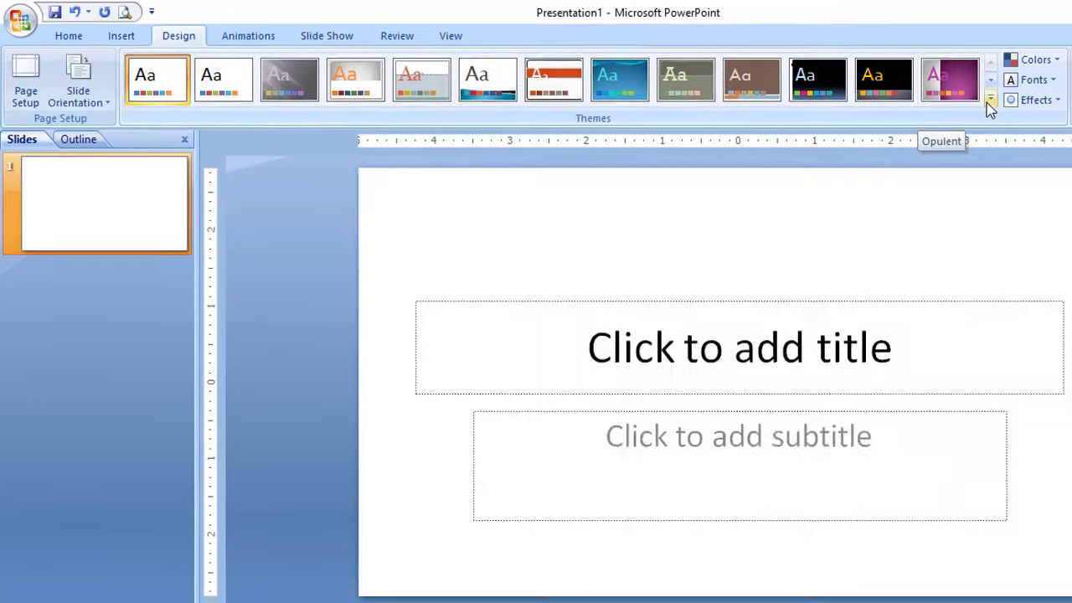
Try a pink-accented theme from the Themes gallery, then apply the blue Flow theme.
{"action": "left_click", "coordinate": [1021, 101]}
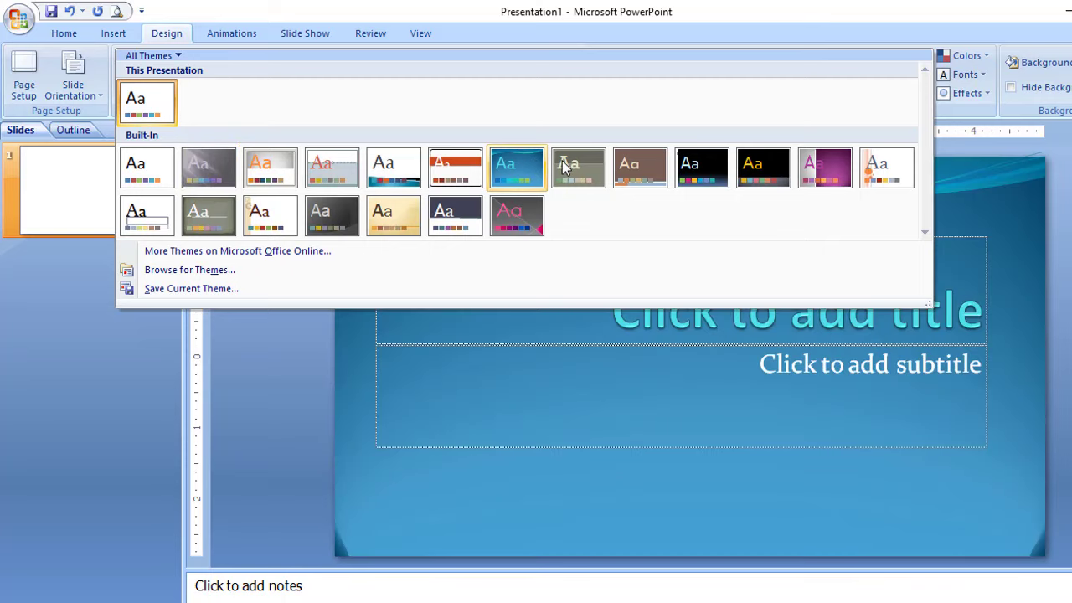
{"action": "left_click", "coordinate": [516, 215]}
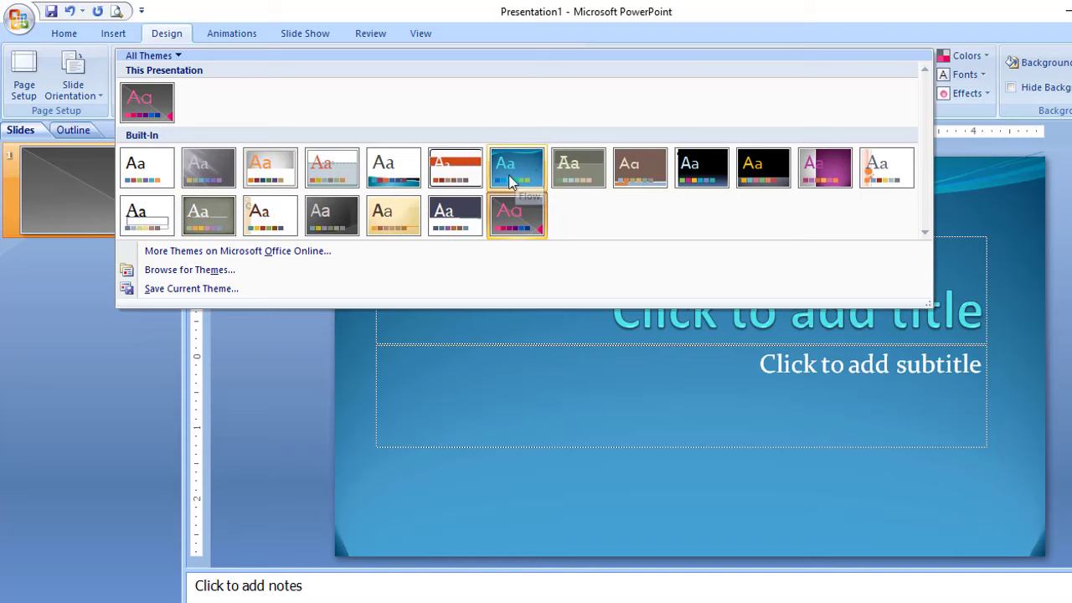
{"action": "left_click", "coordinate": [508, 173]}
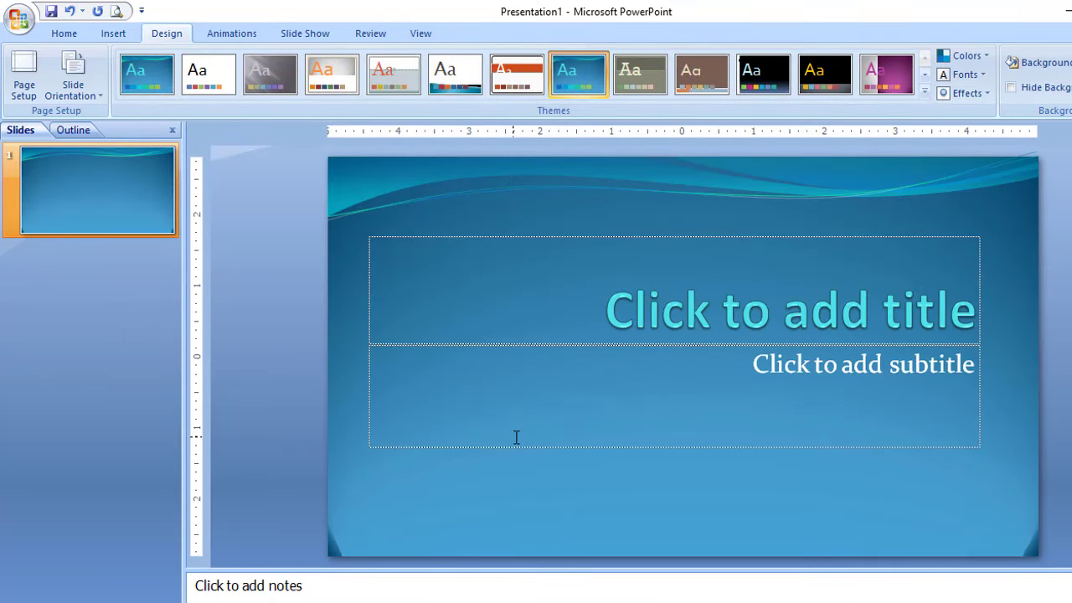
Type the title 'Ishan Computer Academy' and the subtitle 'Basi Kiratpur Bijnor'.
{"action": "left_click", "coordinate": [628, 313]}
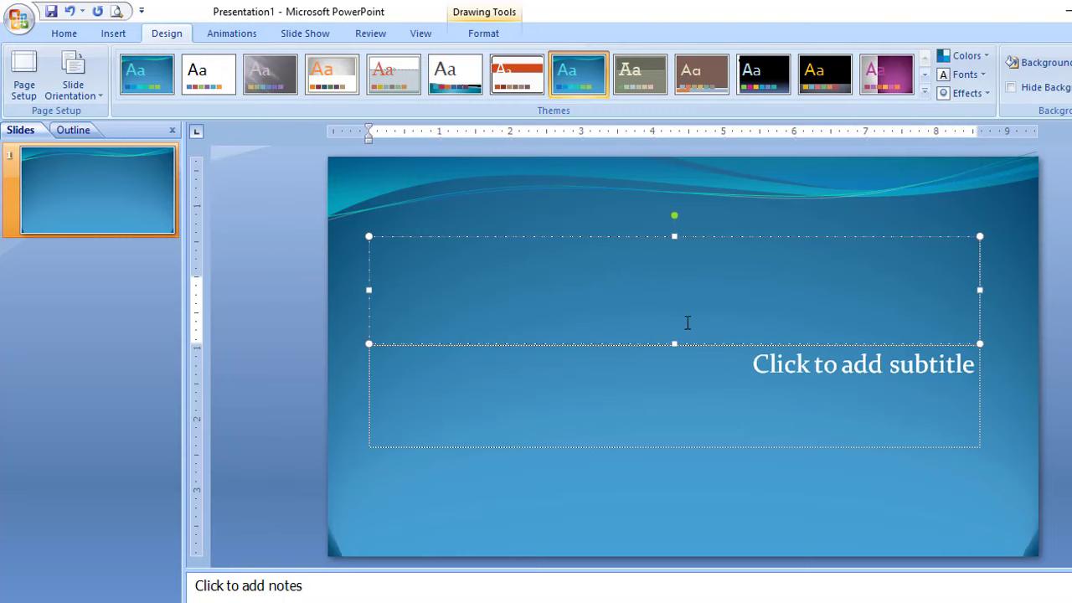
{"action": "type", "text": "Ishan C"}
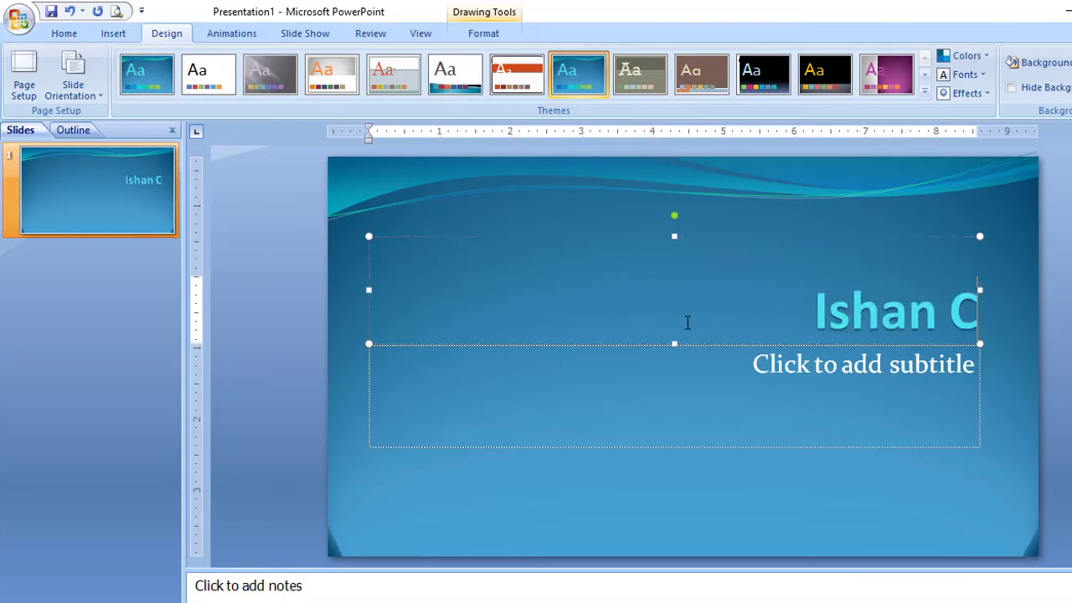
{"action": "type", "text": "omputer Academy"}
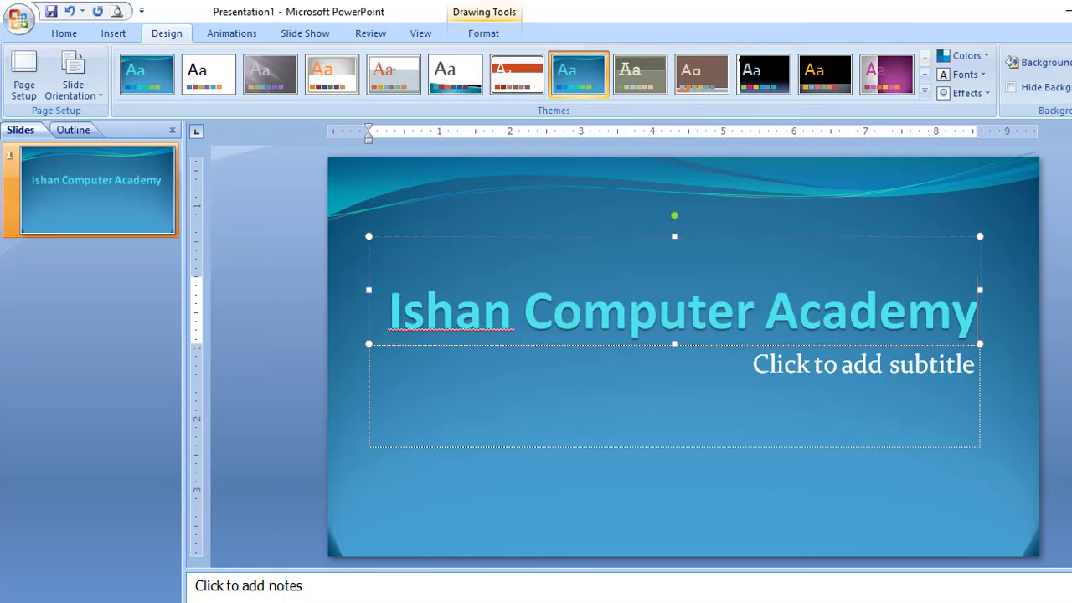
{"action": "left_click", "coordinate": [755, 374]}
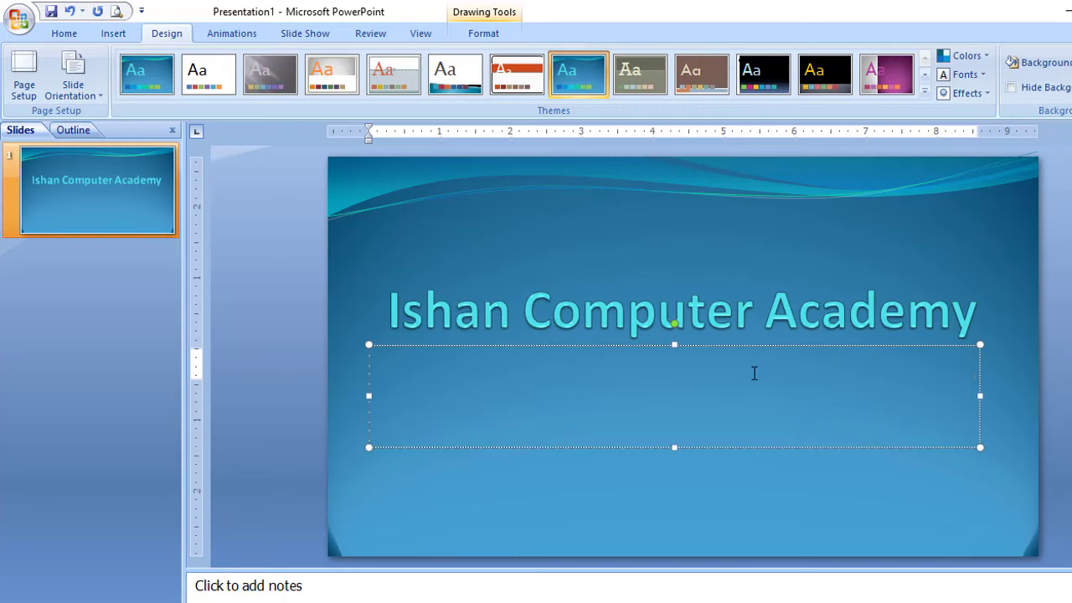
{"action": "type", "text": "Bas"}
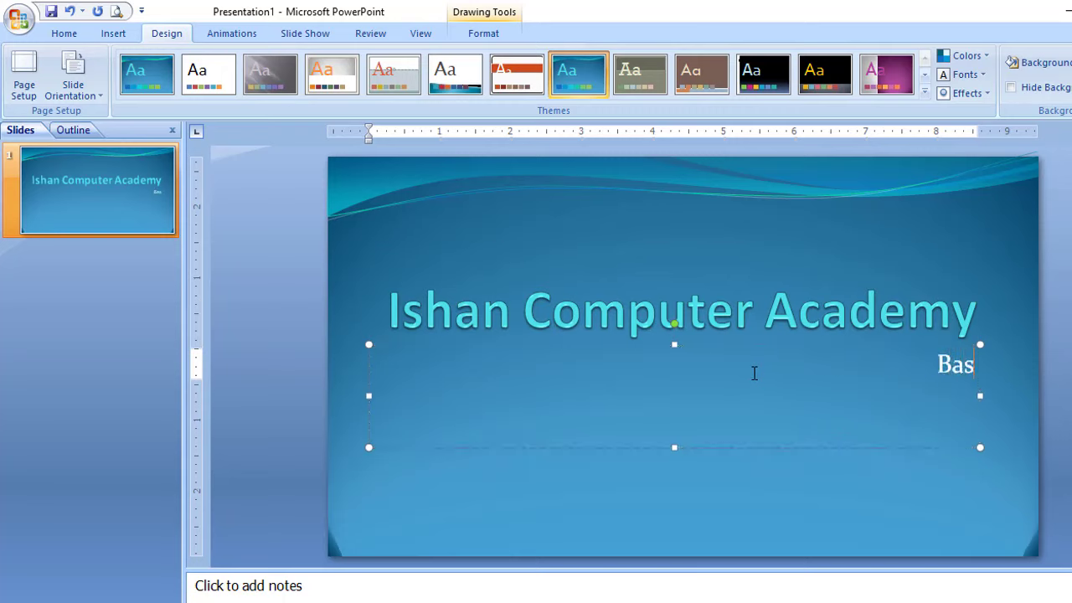
{"action": "type", "text": "i Kiratpur Bijnor"}
{"action": "left_click", "coordinate": [986, 61]}
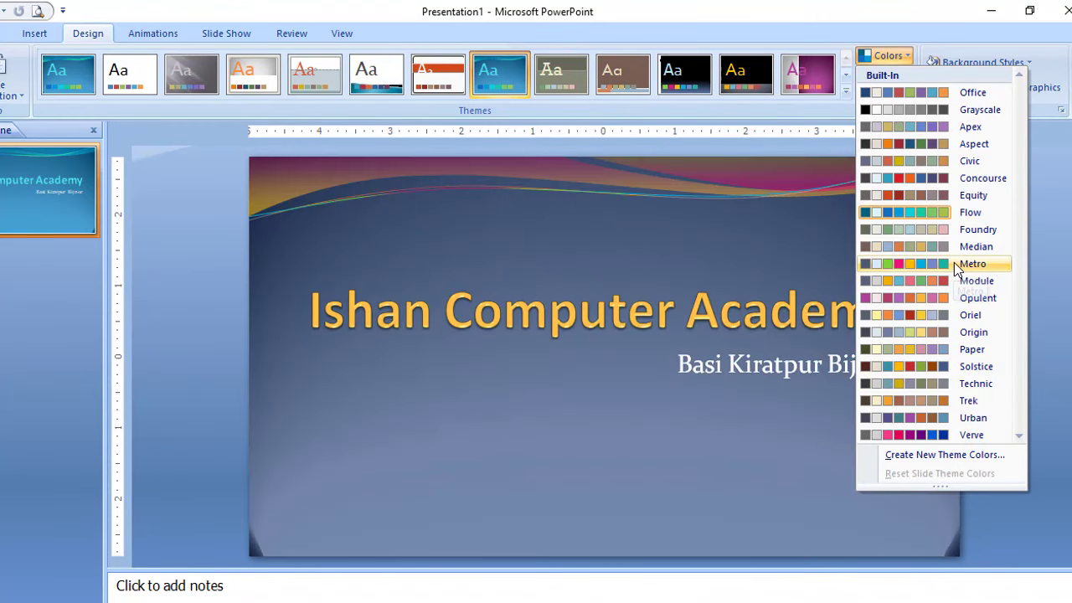
{"action": "left_click", "coordinate": [954, 265]}
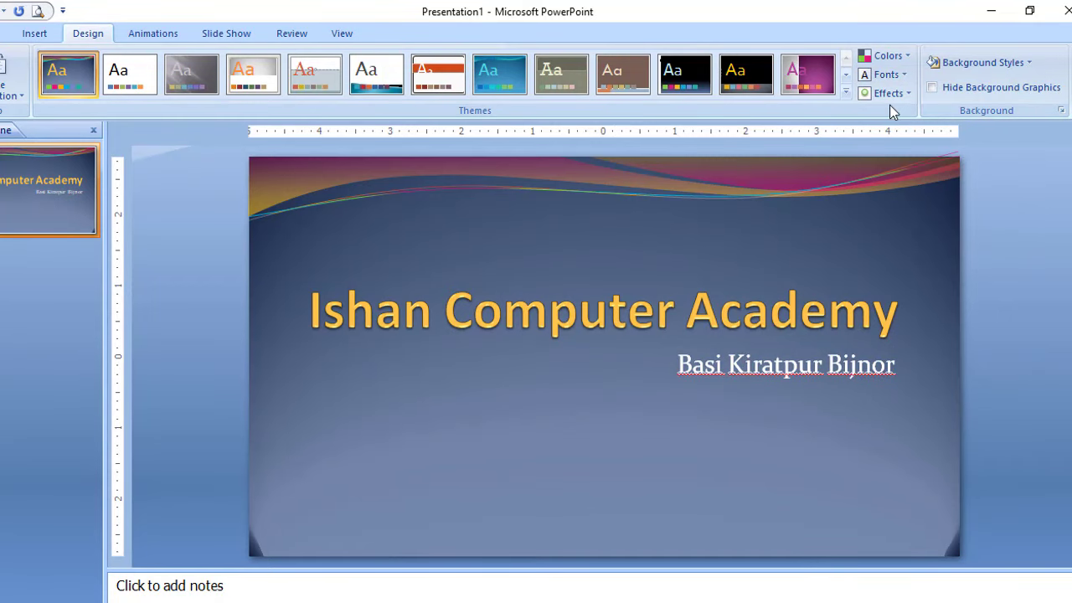
{"action": "left_click", "coordinate": [899, 77]}
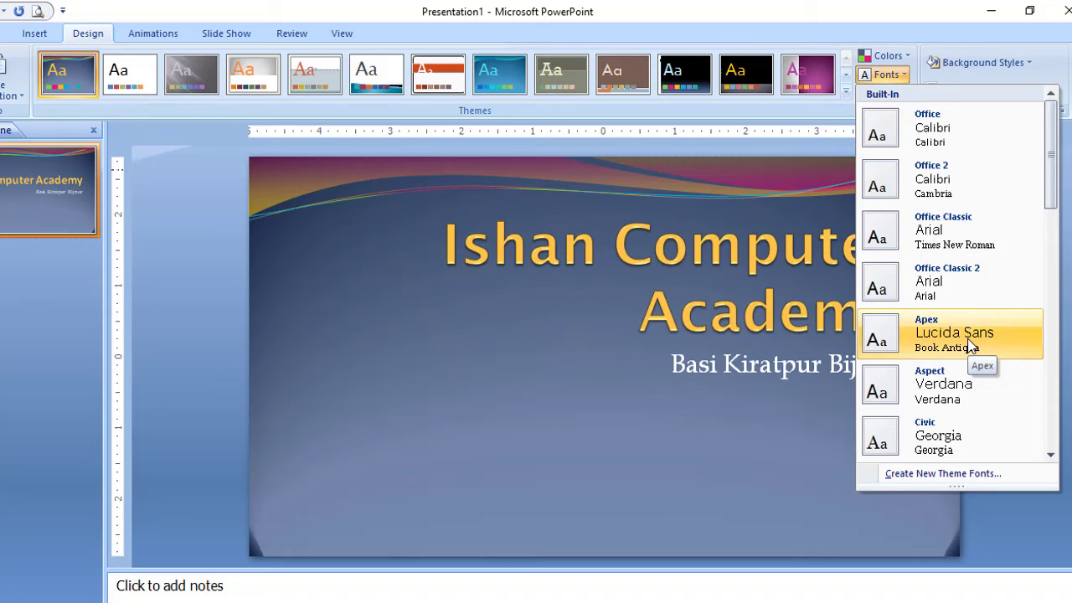
{"action": "scroll", "coordinate": [963, 350], "scroll_direction": "down", "scroll_amount": 1}
{"action": "scroll", "coordinate": [962, 353], "scroll_direction": "down", "scroll_amount": 1}
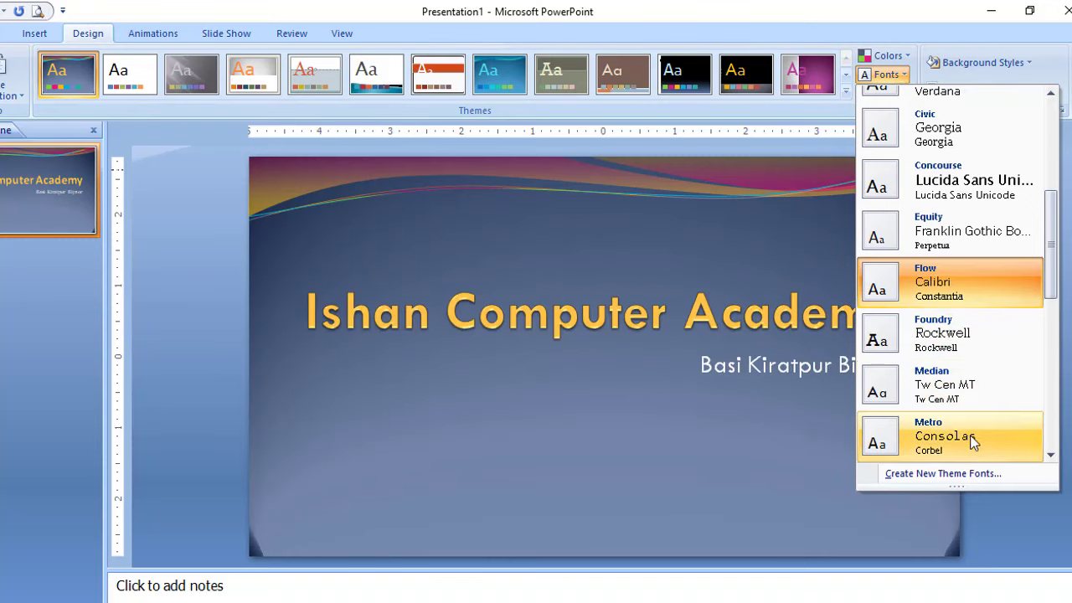
{"action": "scroll", "coordinate": [963, 138], "scroll_direction": "up", "scroll_amount": 3}
{"action": "scroll", "coordinate": [952, 137], "scroll_direction": "up", "scroll_amount": 2}
{"action": "left_click", "coordinate": [953, 128]}
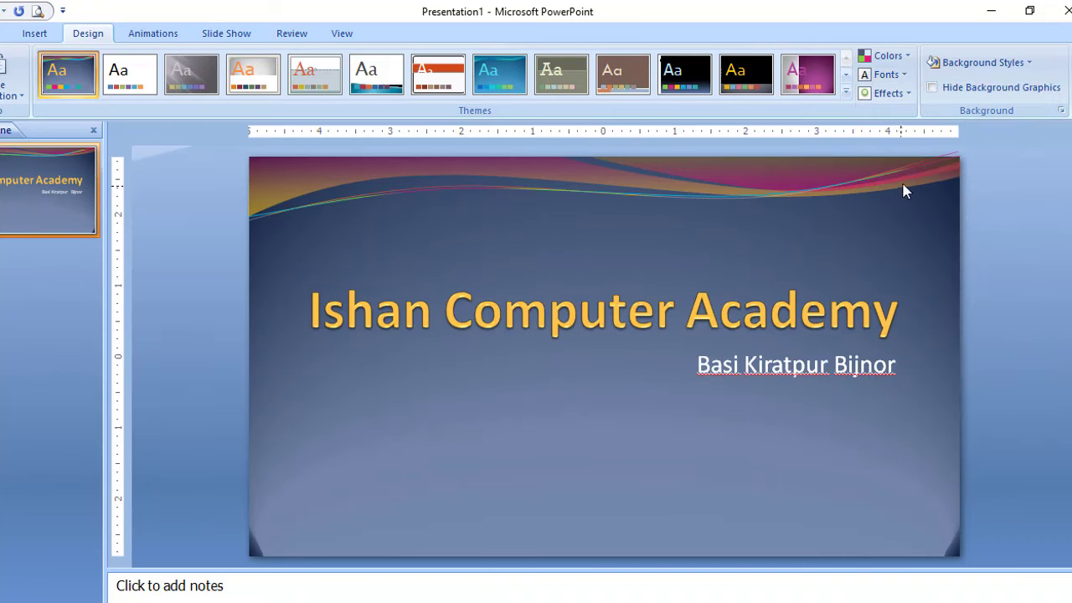
{"action": "left_click", "coordinate": [899, 94]}
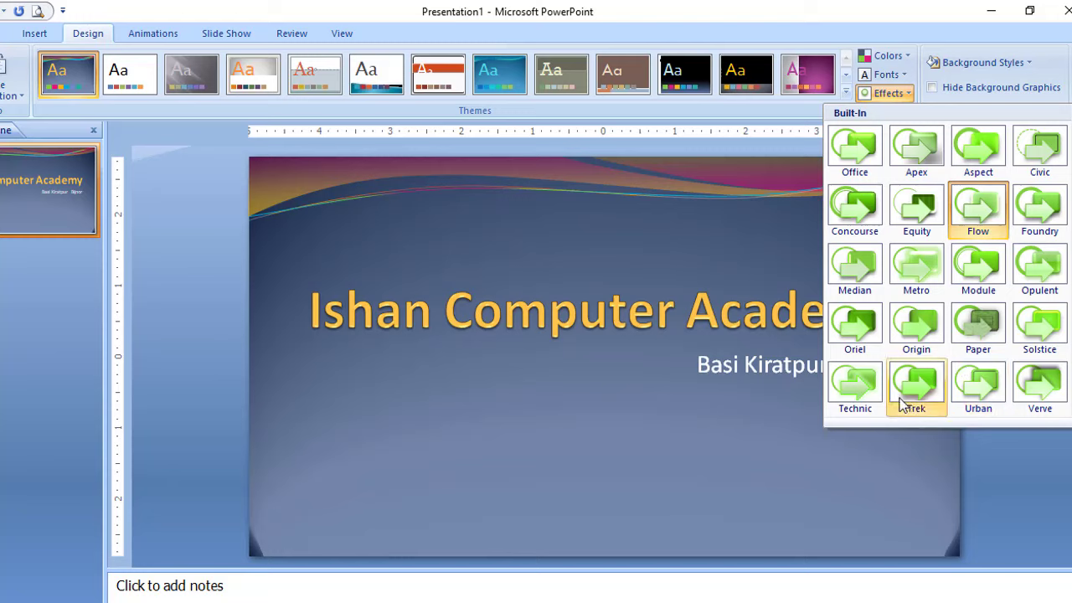
{"action": "left_click", "coordinate": [860, 162]}
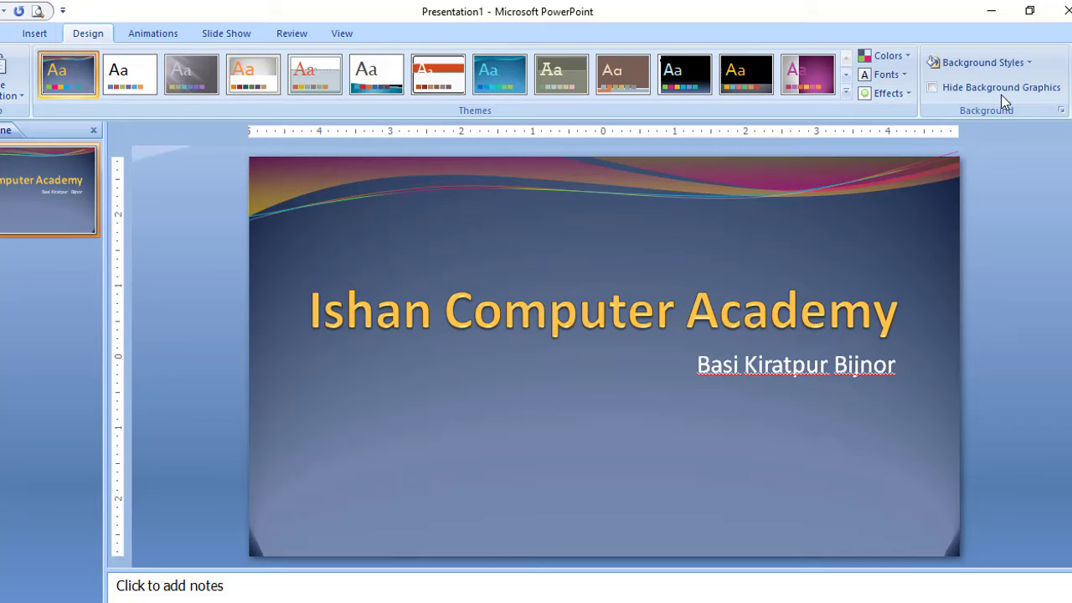
Format the slide background with the Water droplets texture fill, after trying solid and gradient fills.
{"action": "left_click", "coordinate": [1024, 64]}
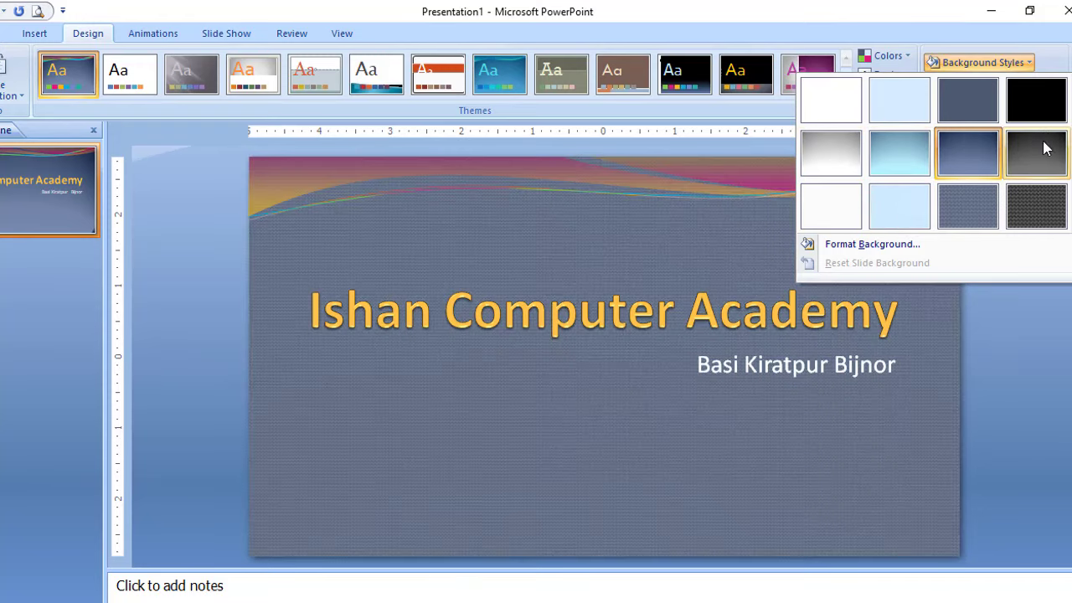
{"action": "left_click", "coordinate": [871, 242]}
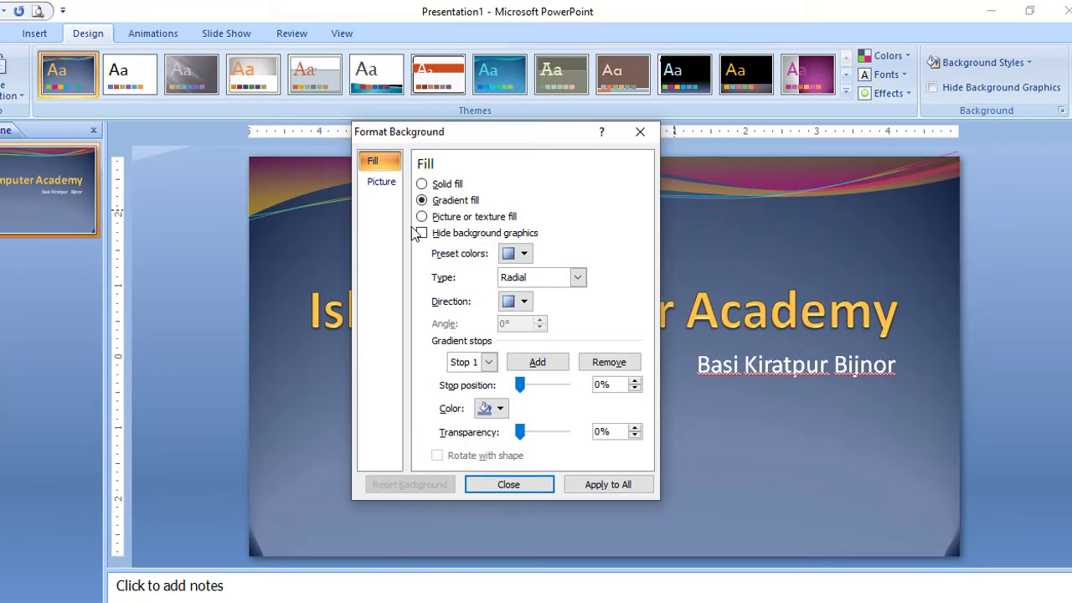
{"action": "left_click", "coordinate": [423, 184]}
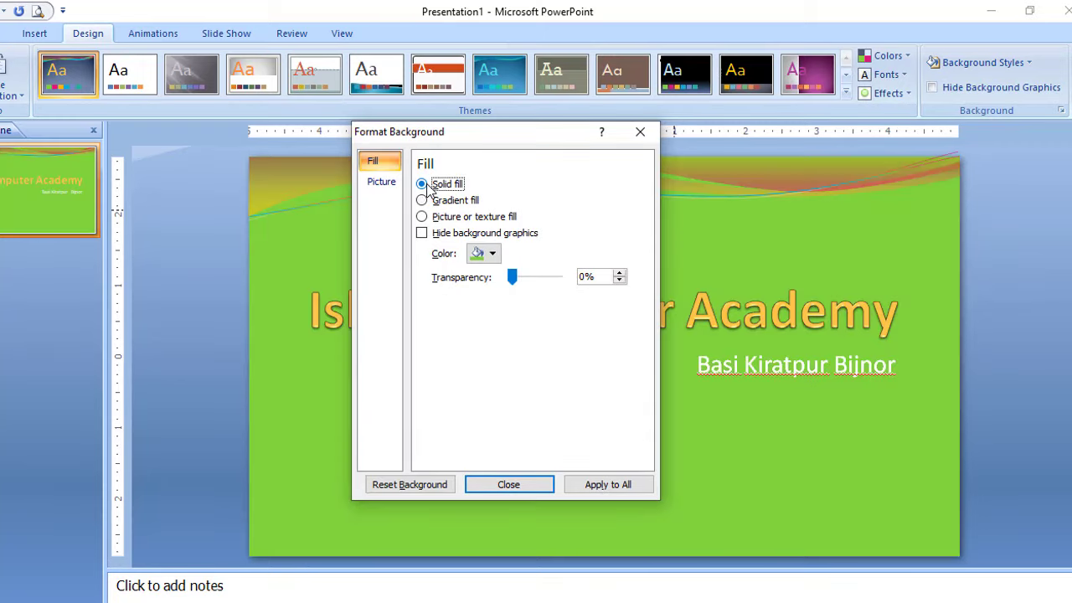
{"action": "left_click", "coordinate": [491, 253]}
{"action": "left_click", "coordinate": [545, 333]}
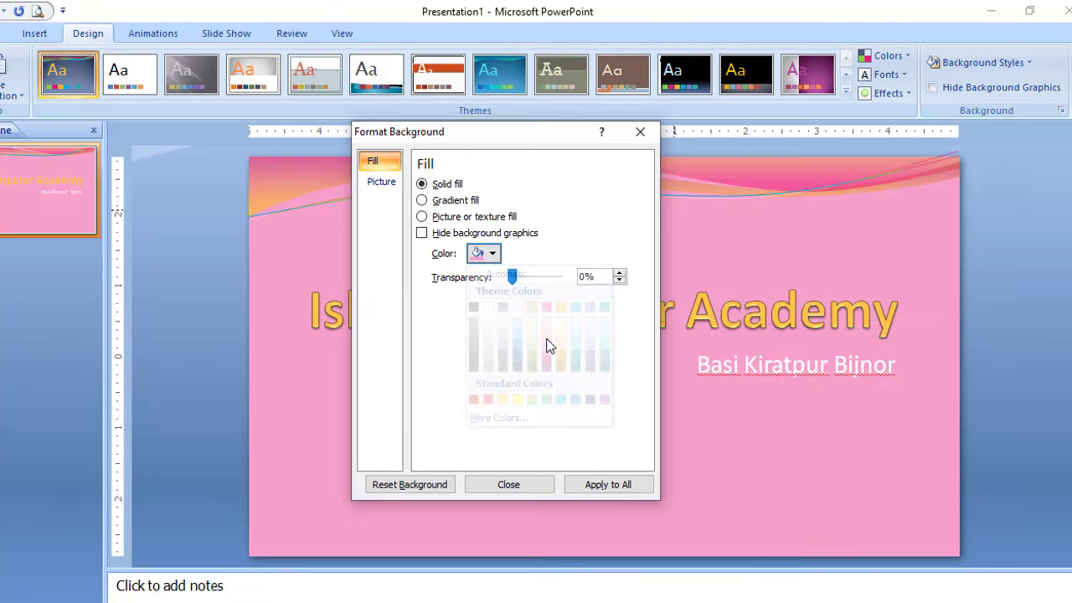
{"action": "left_click", "coordinate": [427, 200]}
{"action": "left_click", "coordinate": [444, 217]}
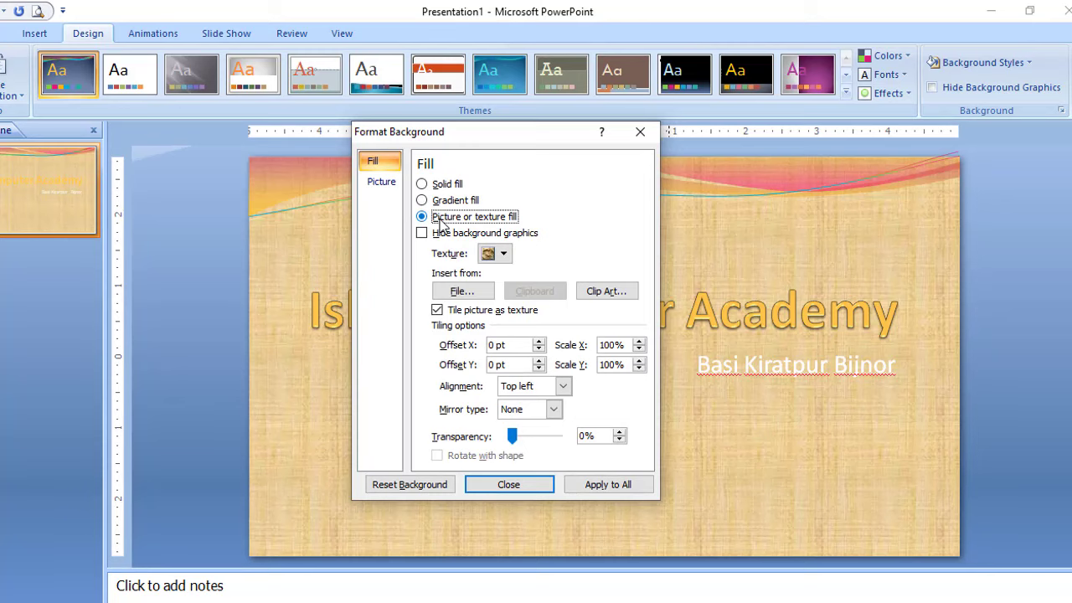
{"action": "left_click", "coordinate": [494, 253]}
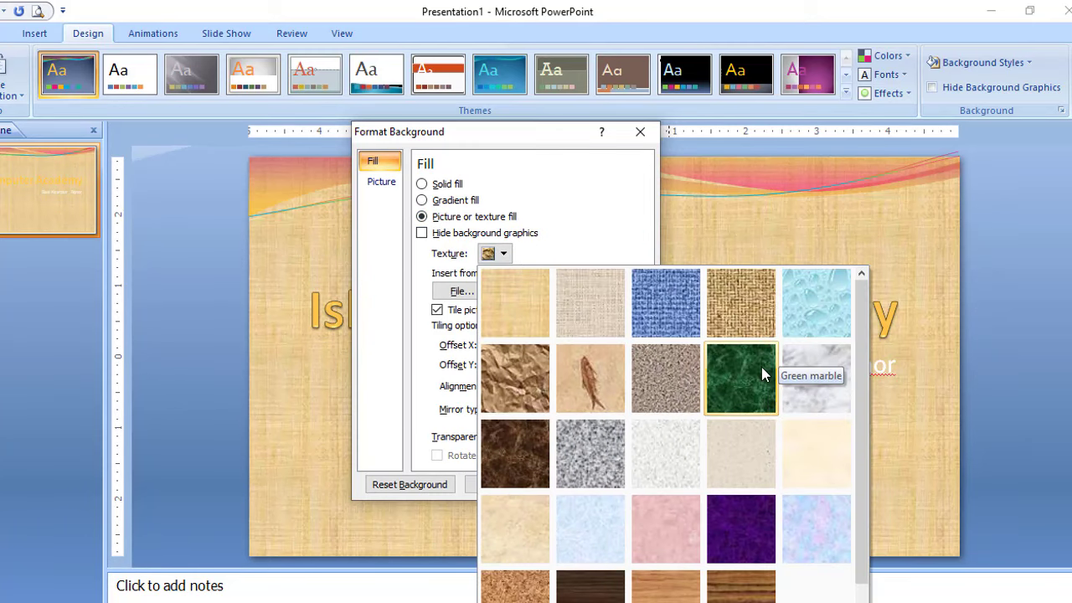
{"action": "left_click", "coordinate": [804, 307]}
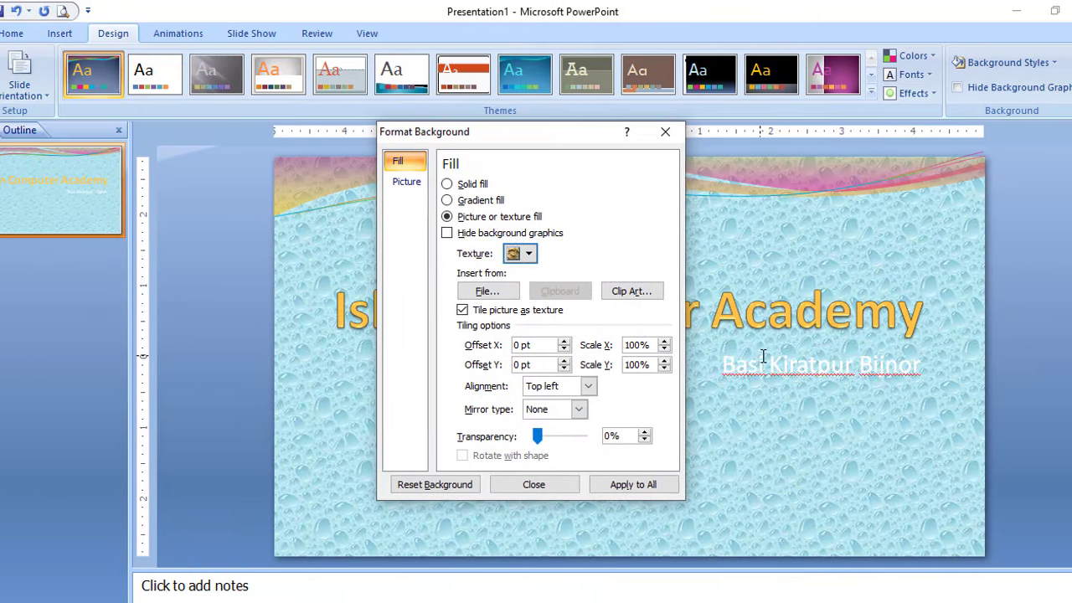
{"action": "key", "text": "Escape"}
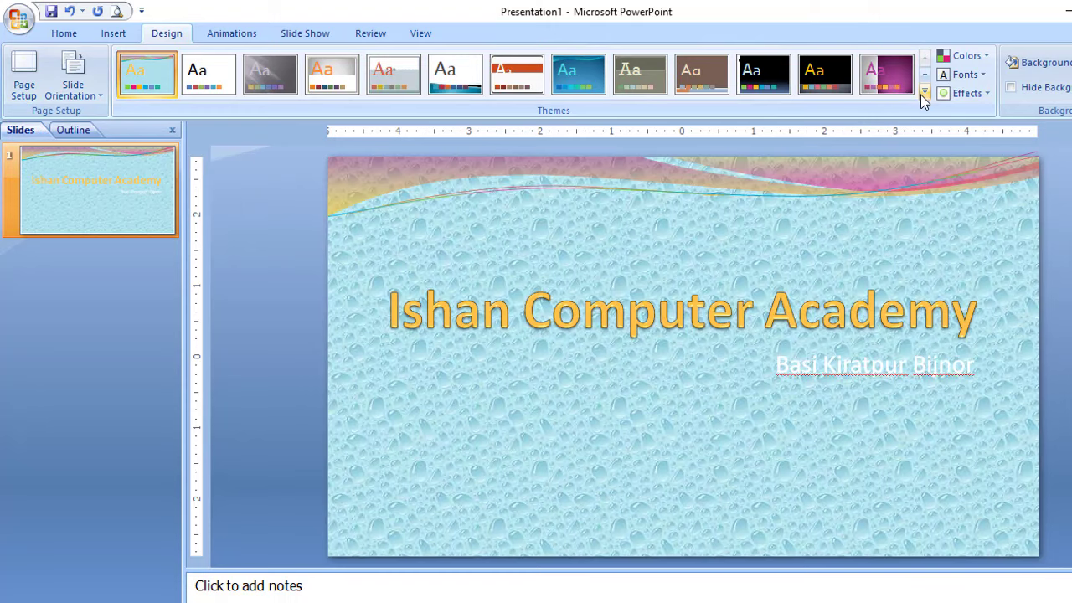
Browse the Themes gallery and close it without changing the theme.
{"action": "left_click", "coordinate": [923, 92]}
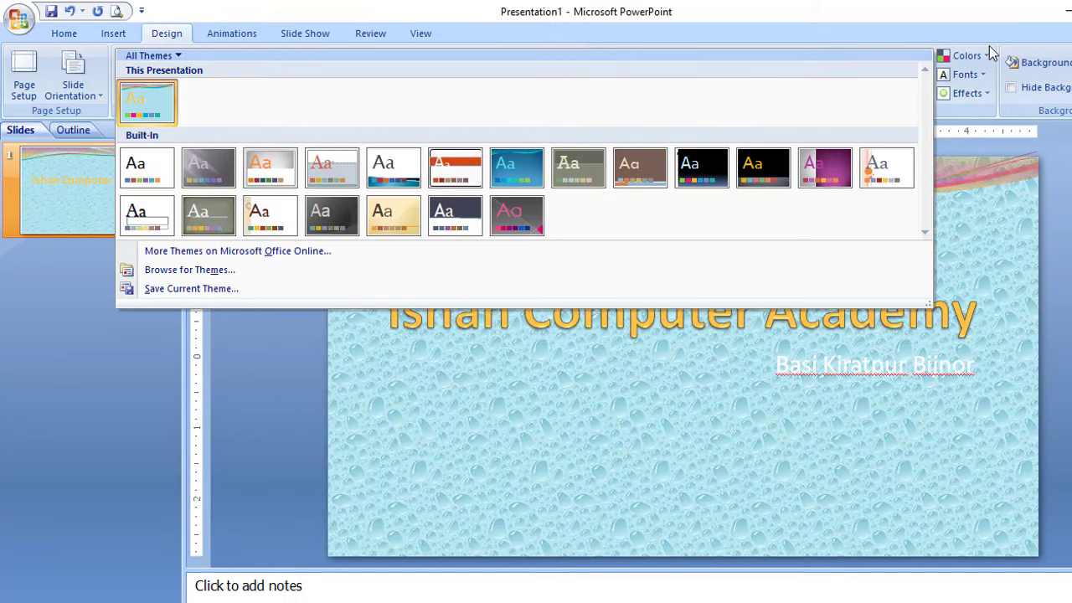
{"action": "left_click", "coordinate": [989, 48]}
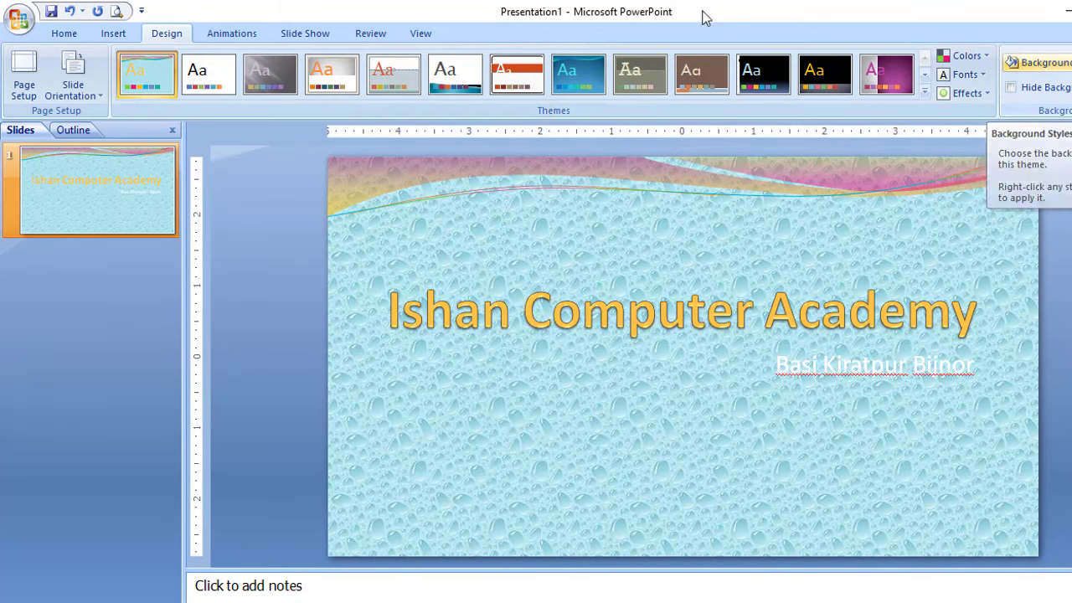
{"action": "left_click", "coordinate": [245, 33]}
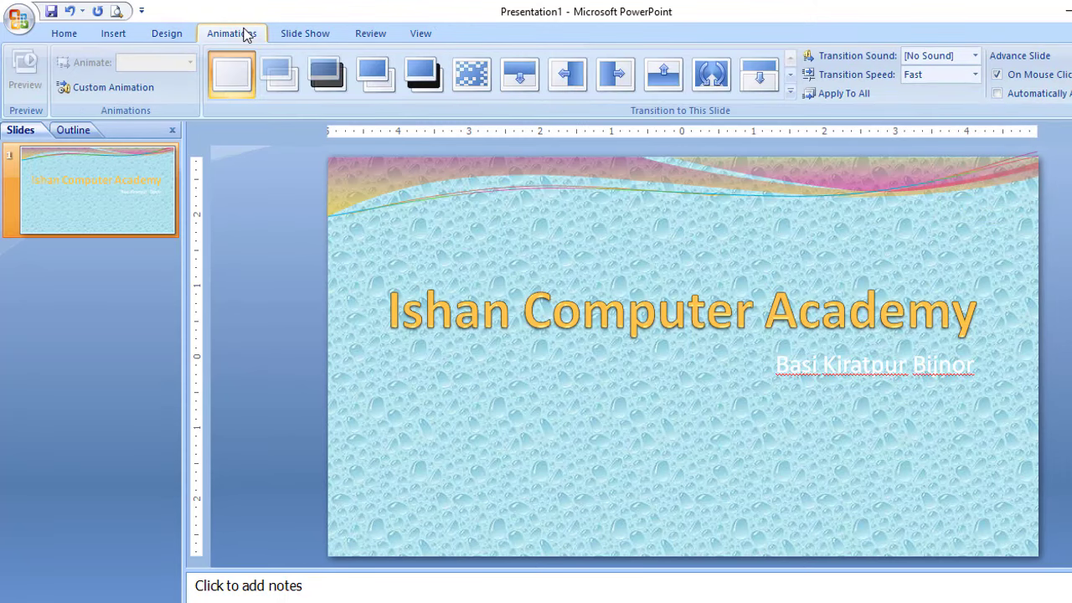
Select the title box and open Custom Animation with the Add Effect categories showing.
{"action": "key", "text": "Tab"}
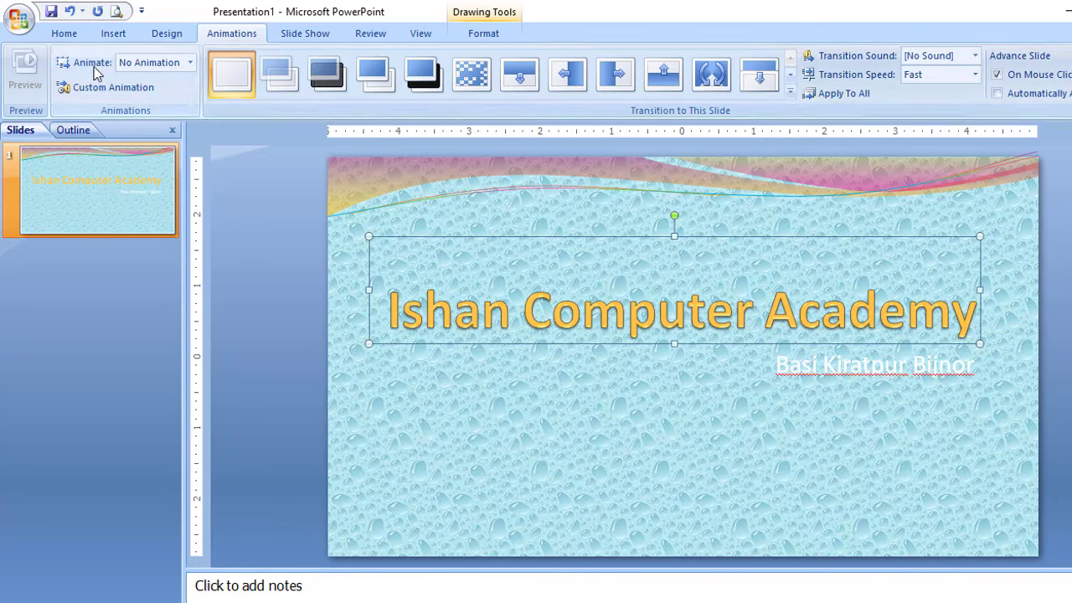
{"action": "left_click", "coordinate": [190, 67]}
{"action": "left_click", "coordinate": [132, 70]}
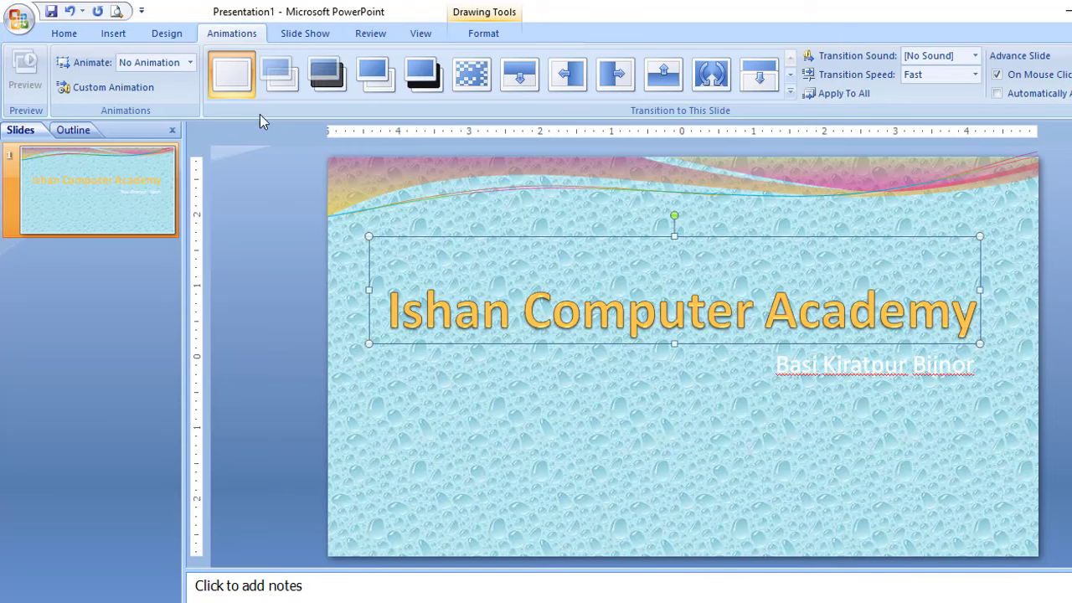
{"action": "left_click", "coordinate": [191, 62]}
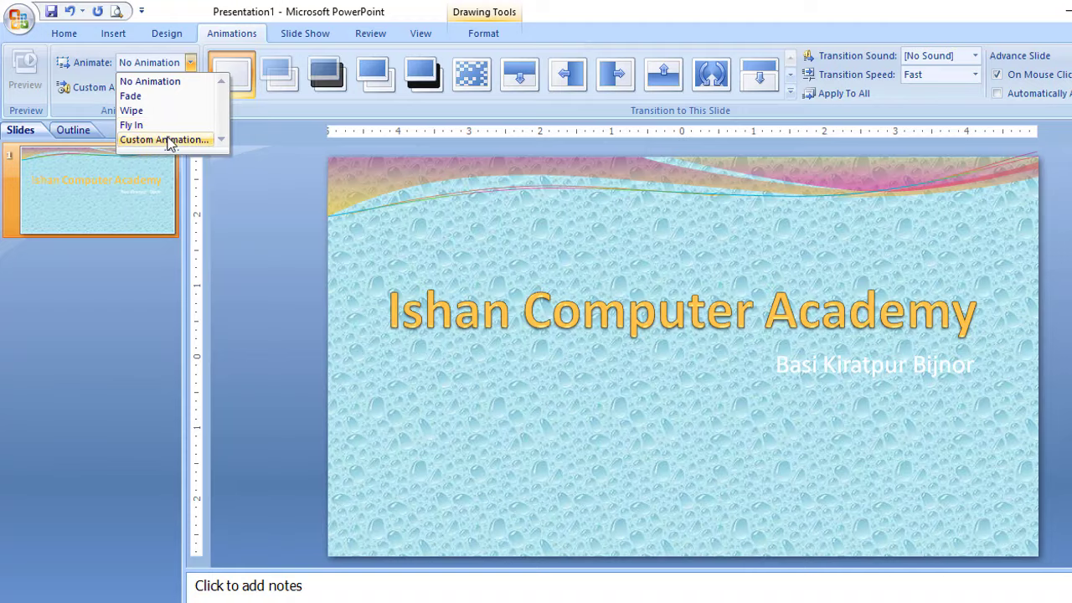
{"action": "left_click", "coordinate": [156, 139]}
{"action": "left_click", "coordinate": [975, 147]}
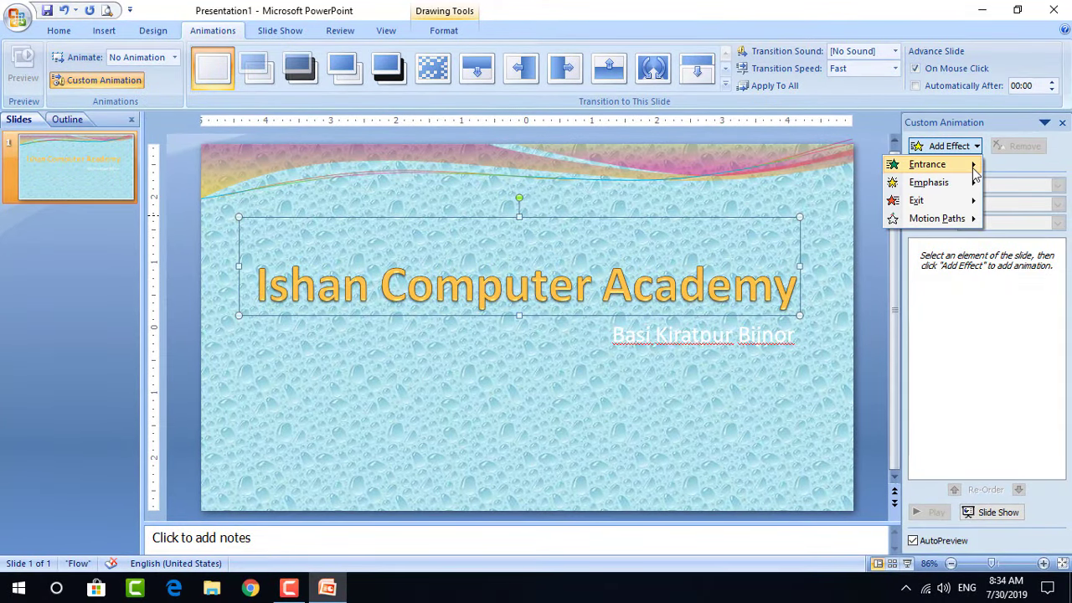
{"action": "mouse_move", "coordinate": [927, 164]}
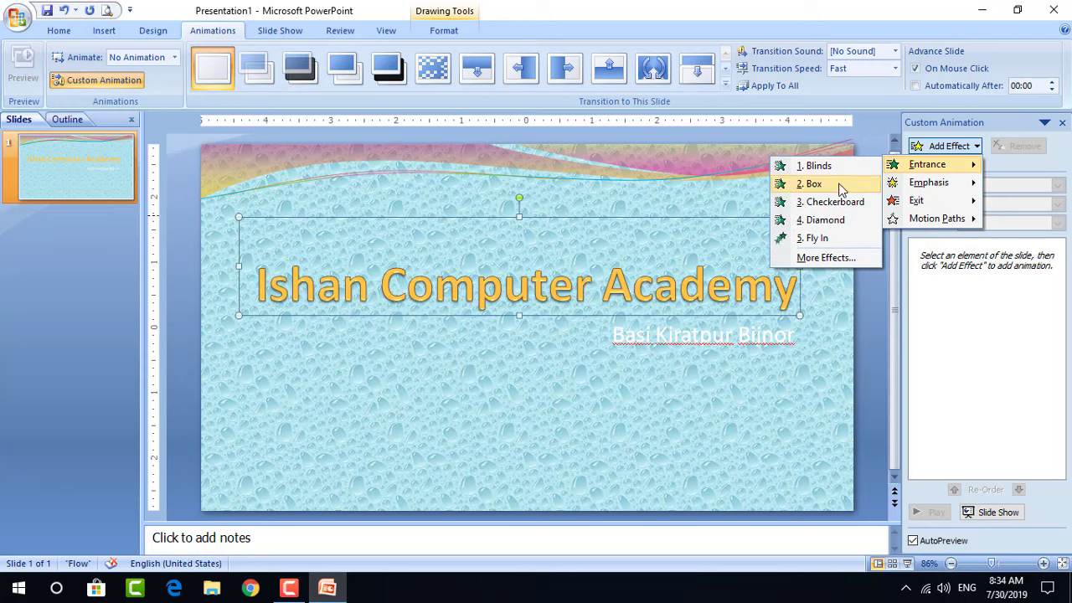
Add a Box entrance, a Diamond exit and a Down motion path to the title, starting On Click.
{"action": "left_click", "coordinate": [841, 183]}
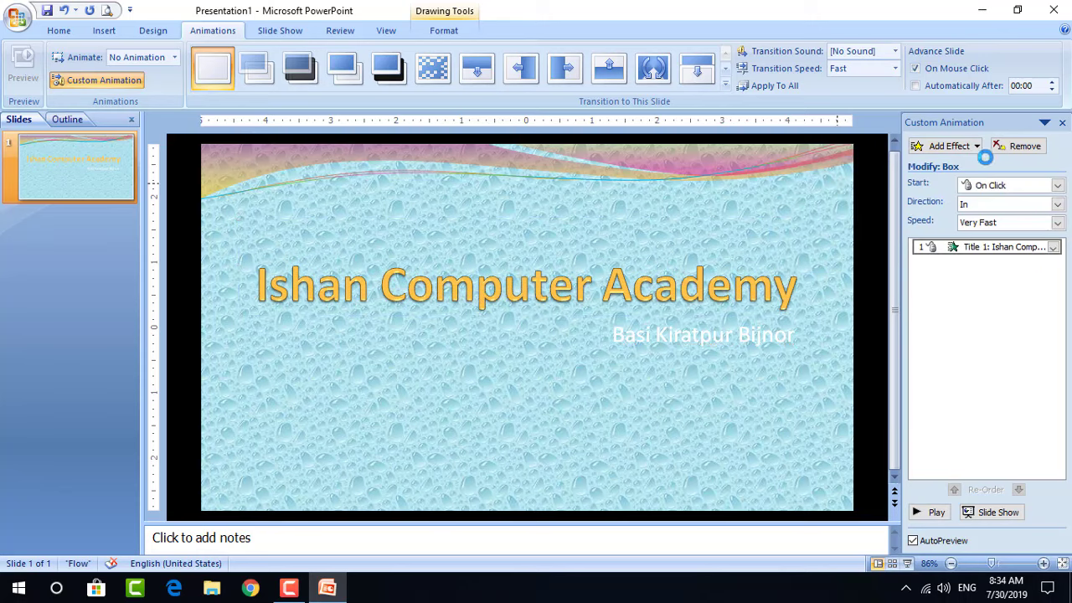
{"action": "left_click", "coordinate": [977, 148]}
{"action": "mouse_move", "coordinate": [916, 200]}
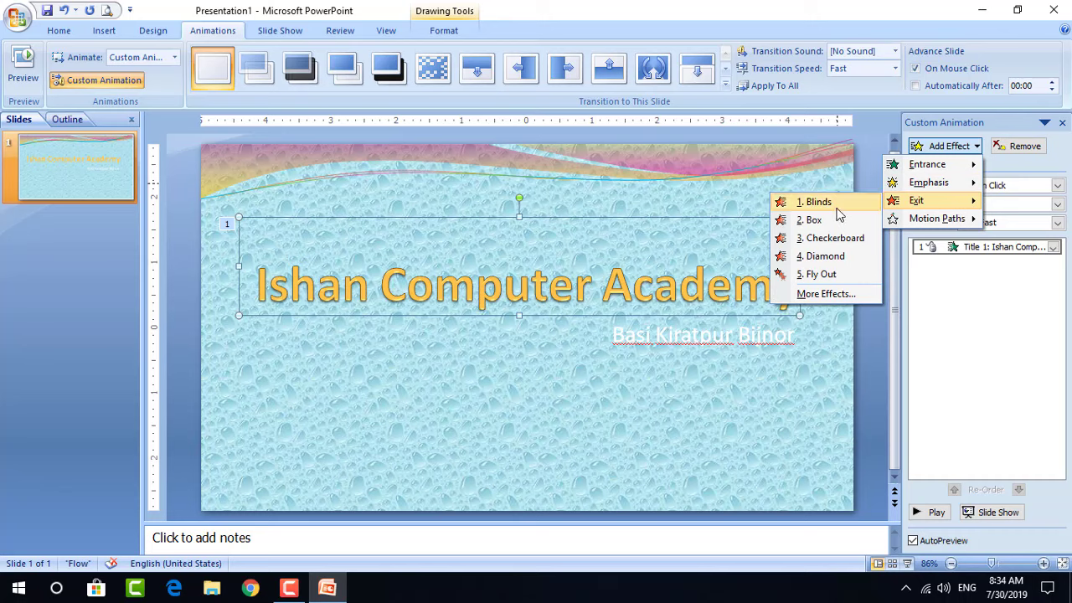
{"action": "left_click", "coordinate": [825, 256]}
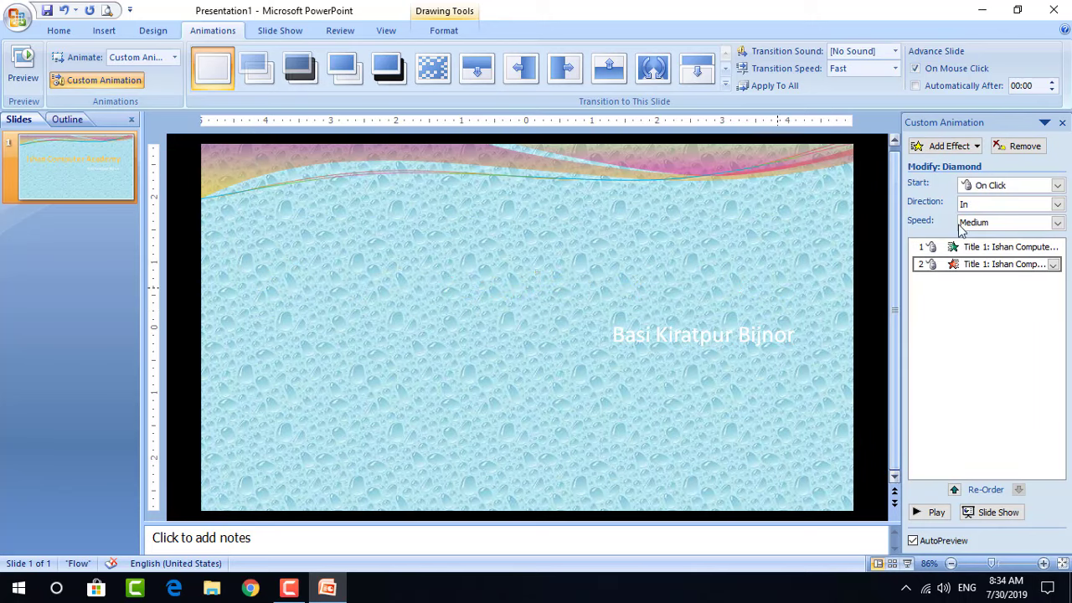
{"action": "left_click", "coordinate": [949, 145]}
{"action": "mouse_move", "coordinate": [936, 219]}
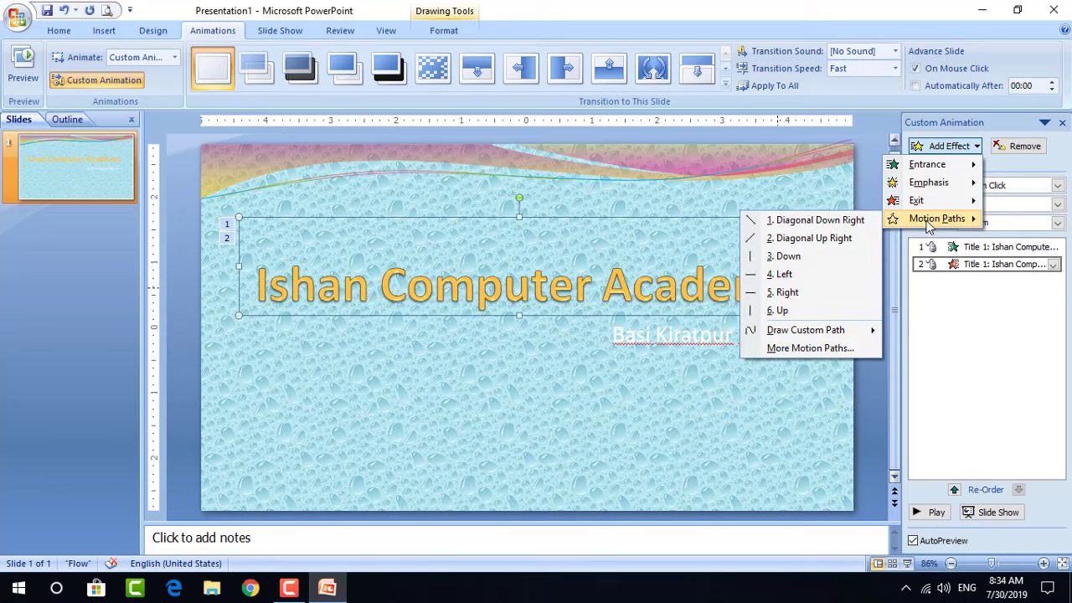
{"action": "left_click", "coordinate": [791, 254]}
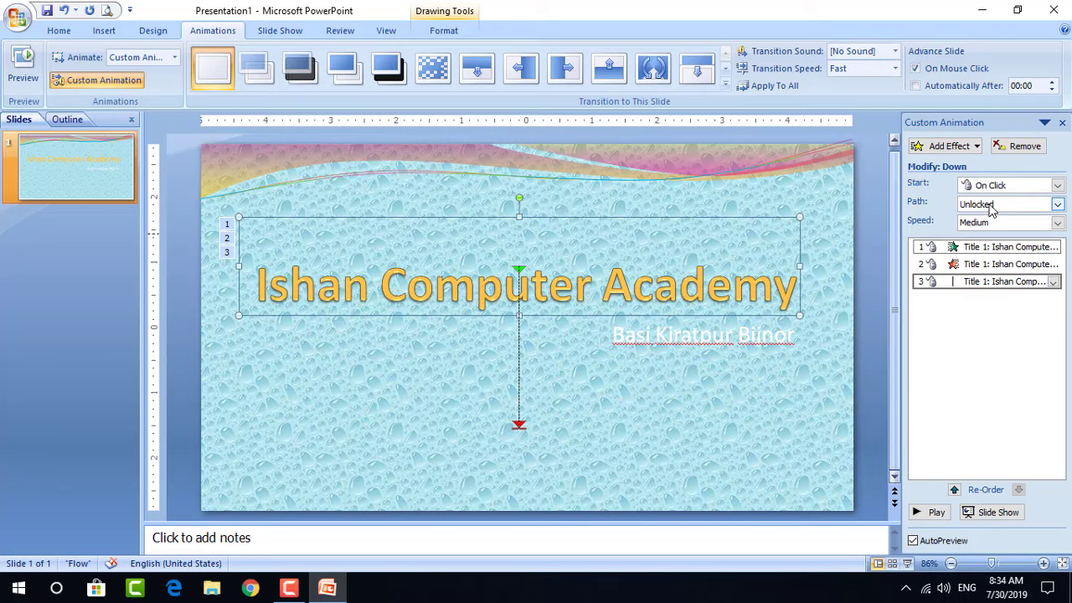
{"action": "left_click", "coordinate": [1057, 186]}
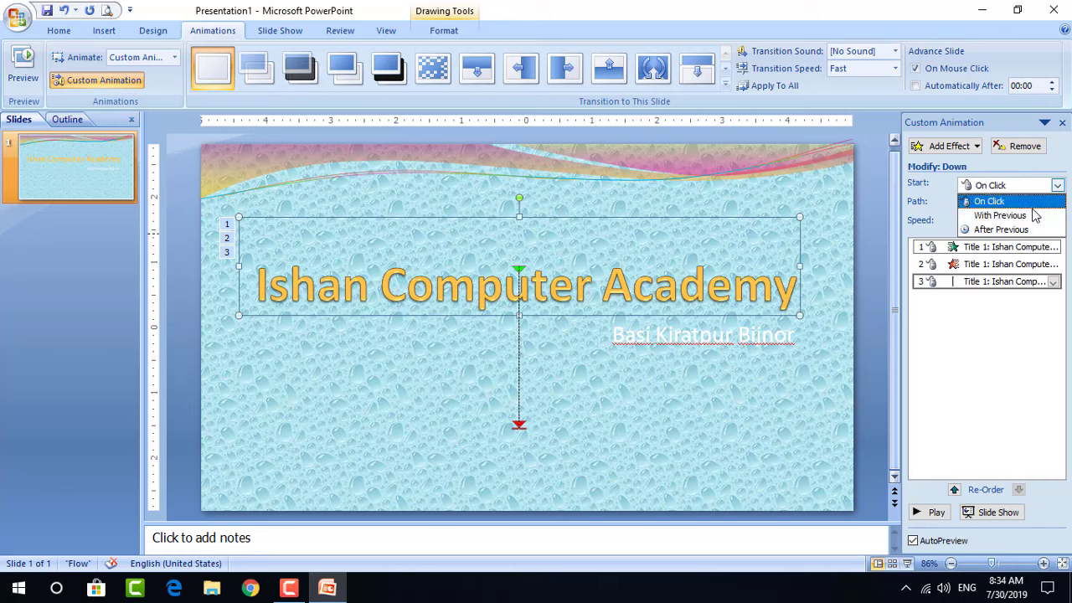
{"action": "left_click", "coordinate": [1058, 185]}
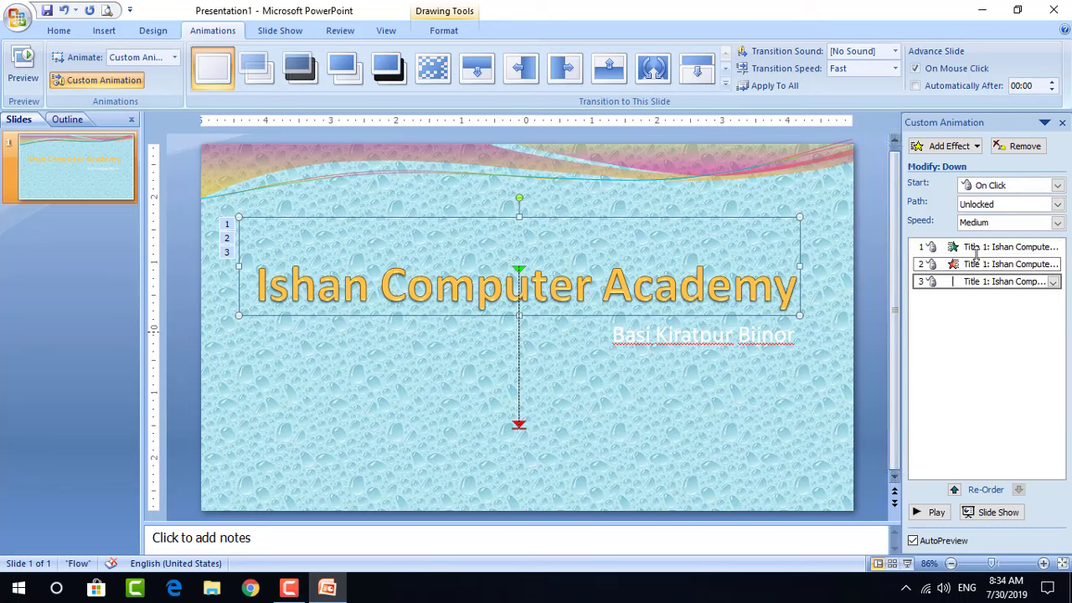
Remove the Down motion path and Diamond exit effects, keeping only the Box entrance.
{"action": "left_click", "coordinate": [1030, 152]}
{"action": "left_click", "coordinate": [1030, 153]}
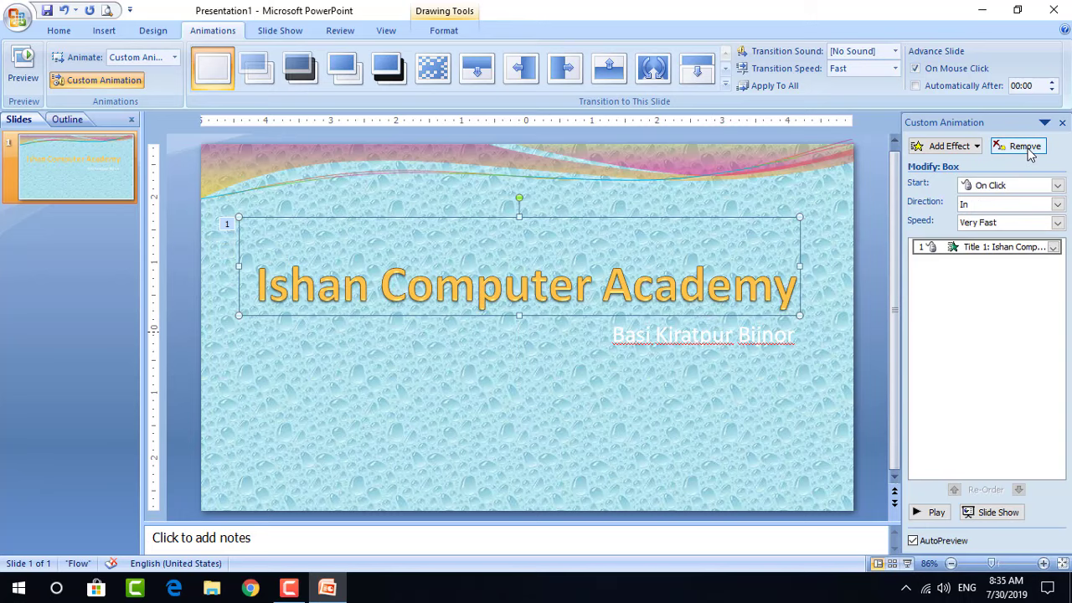
{"action": "left_click", "coordinate": [87, 75]}
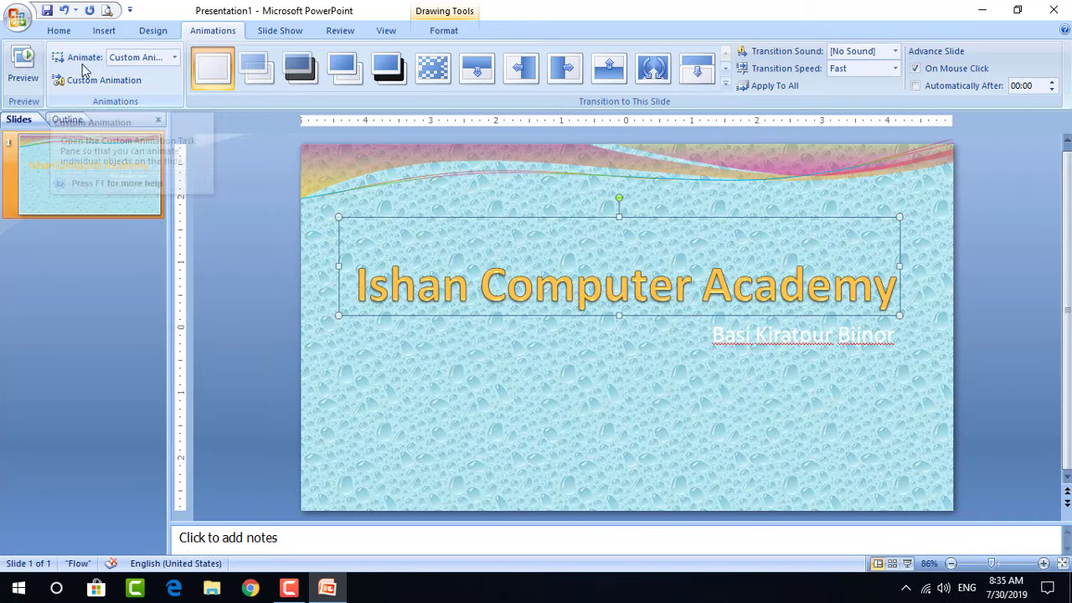
Toggle the Animate choices and Custom Animation pane open and closed without changes.
{"action": "left_click", "coordinate": [174, 57]}
{"action": "left_click", "coordinate": [175, 57]}
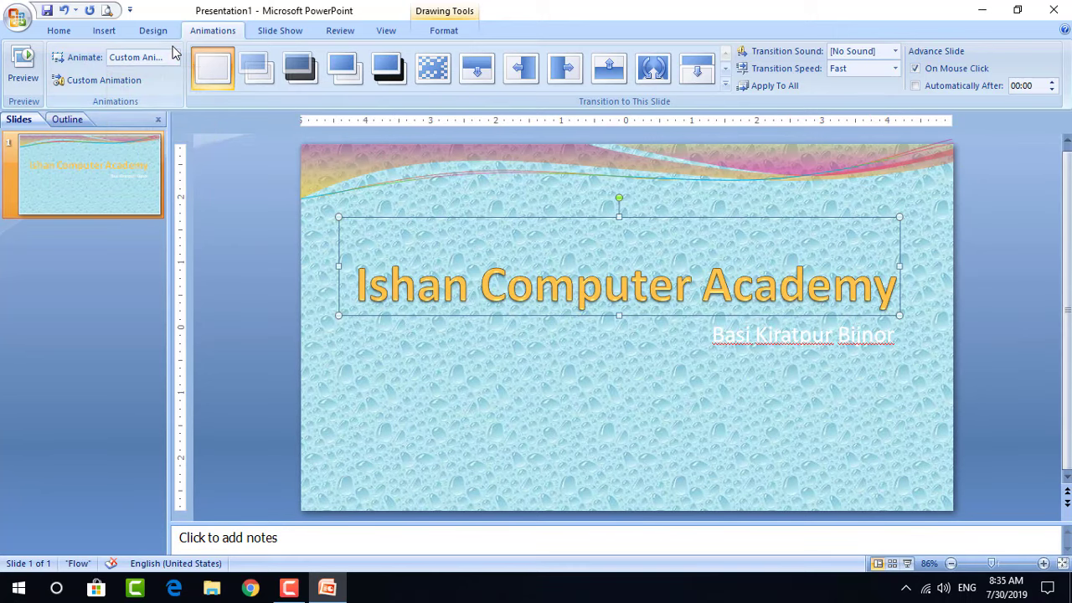
{"action": "left_click", "coordinate": [174, 57]}
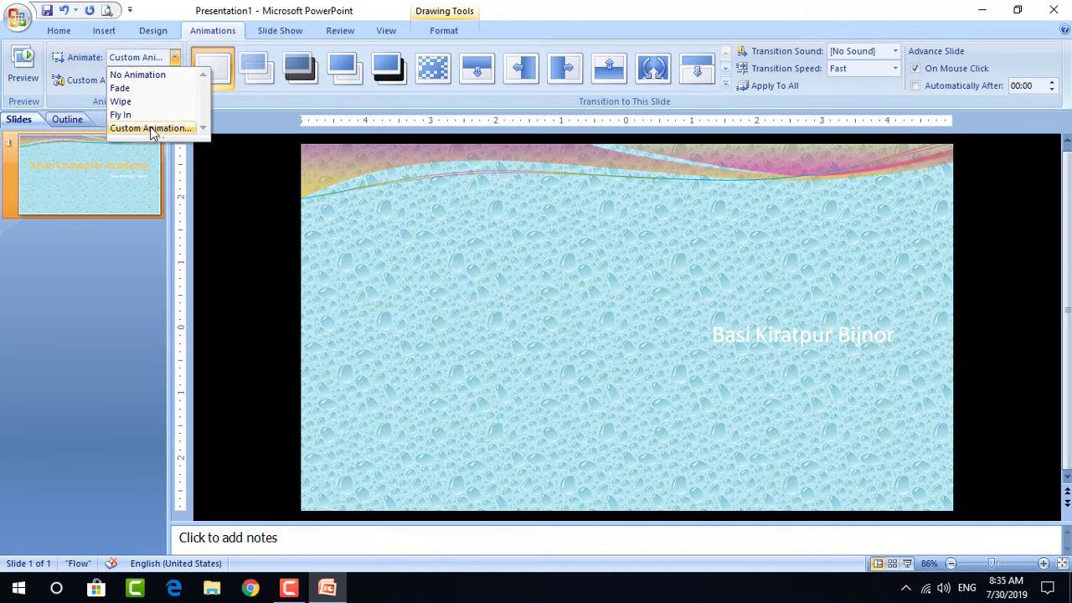
{"action": "left_click", "coordinate": [94, 82]}
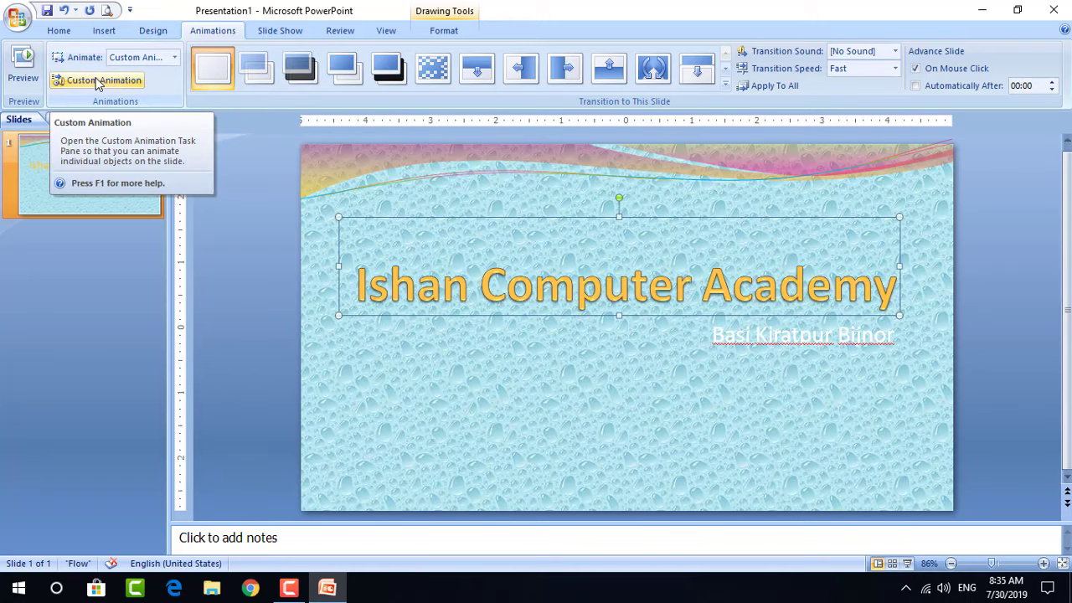
{"action": "left_click", "coordinate": [97, 82]}
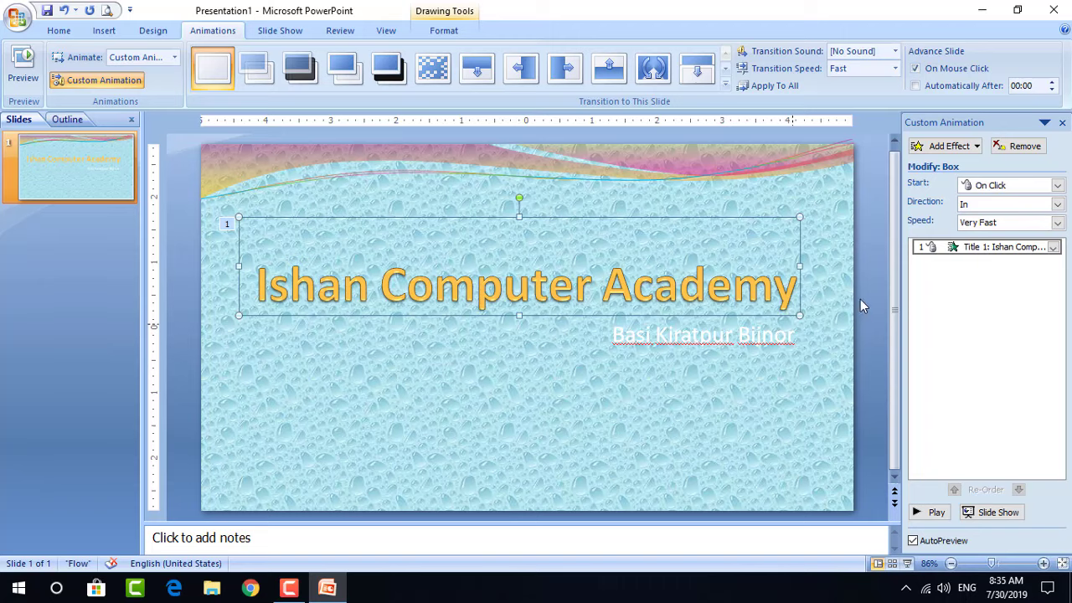
{"action": "left_click", "coordinate": [768, 335]}
{"action": "left_click", "coordinate": [97, 82]}
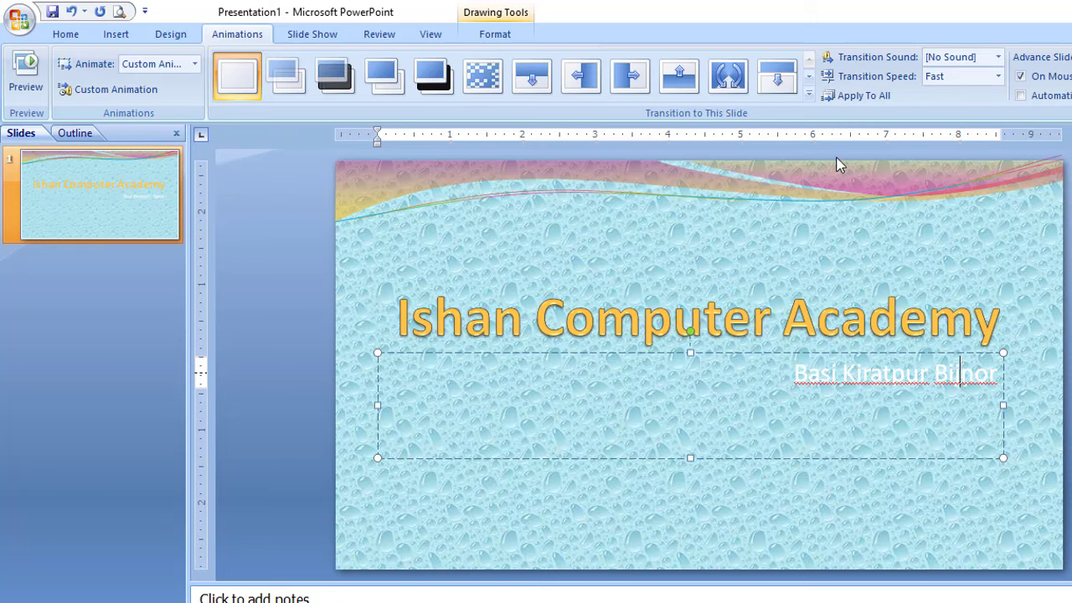
Replace the trial fade-through-black transition with the Shape Diamond wipe transition.
{"action": "left_click", "coordinate": [809, 94]}
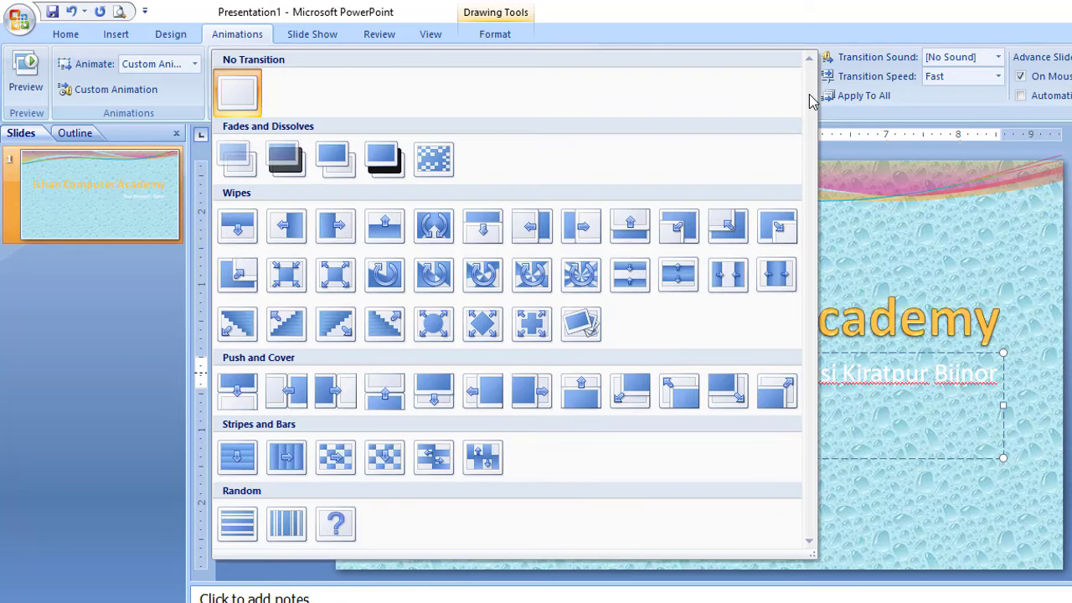
{"action": "left_click", "coordinate": [279, 165]}
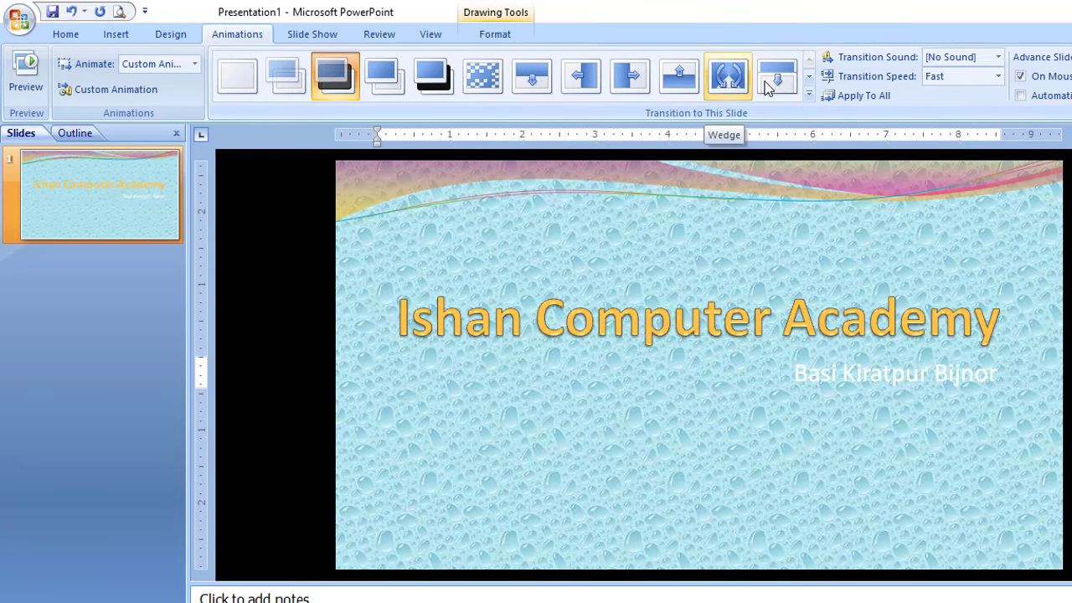
{"action": "left_click", "coordinate": [809, 94]}
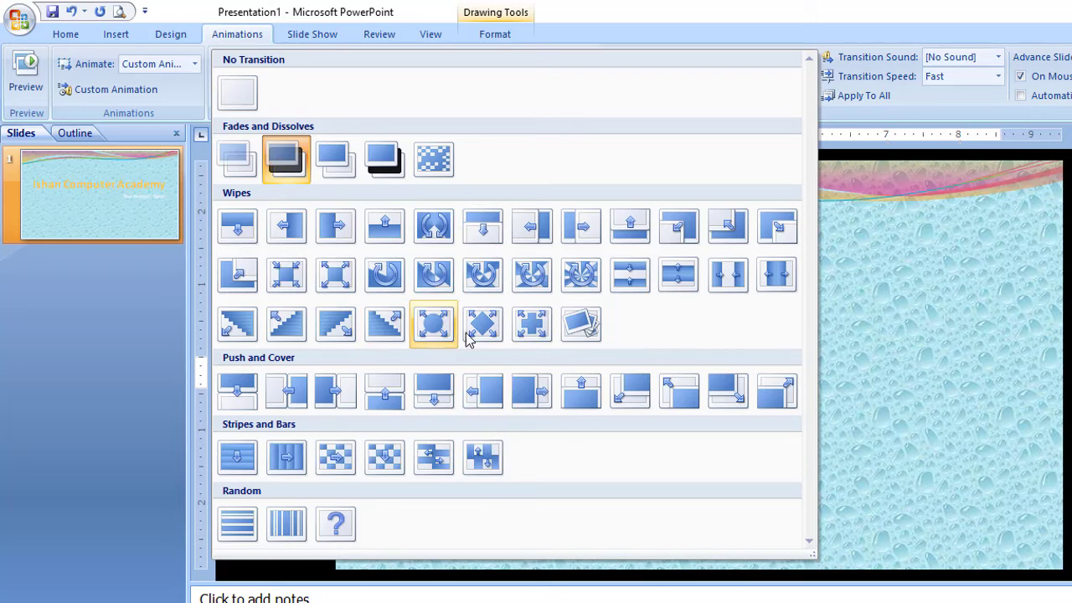
{"action": "left_click", "coordinate": [483, 333]}
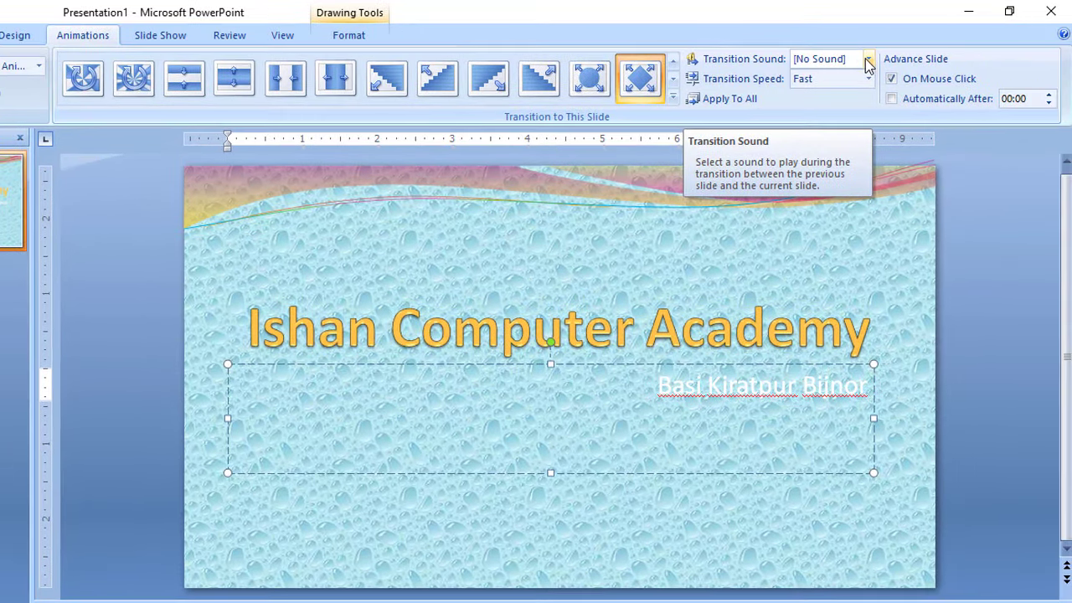
Give the transition the Arrow sound at Slow speed and apply it to all slides.
{"action": "left_click", "coordinate": [869, 60]}
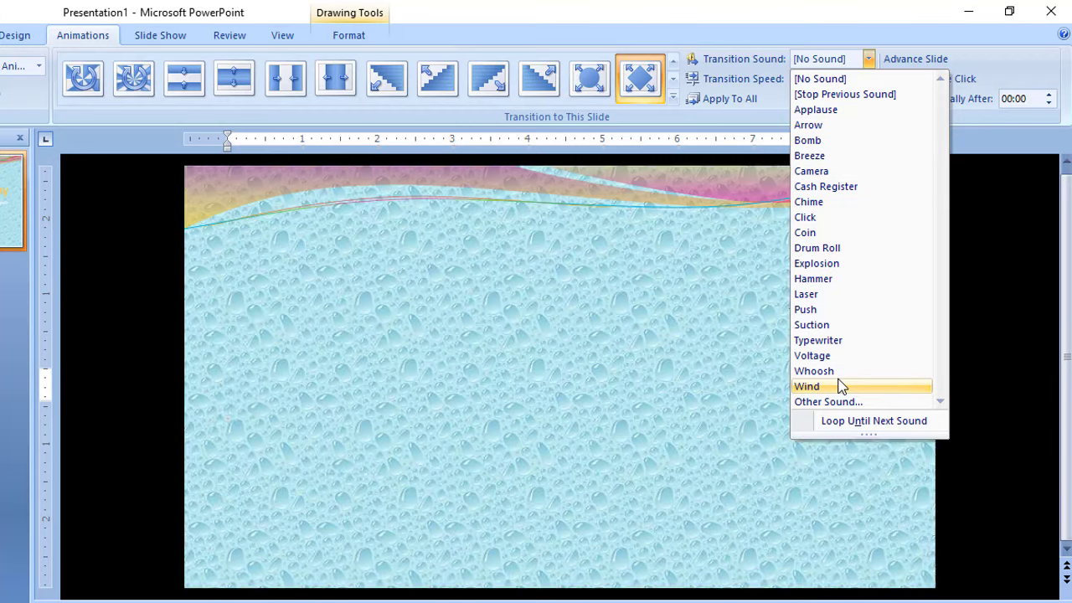
{"action": "left_click", "coordinate": [809, 125]}
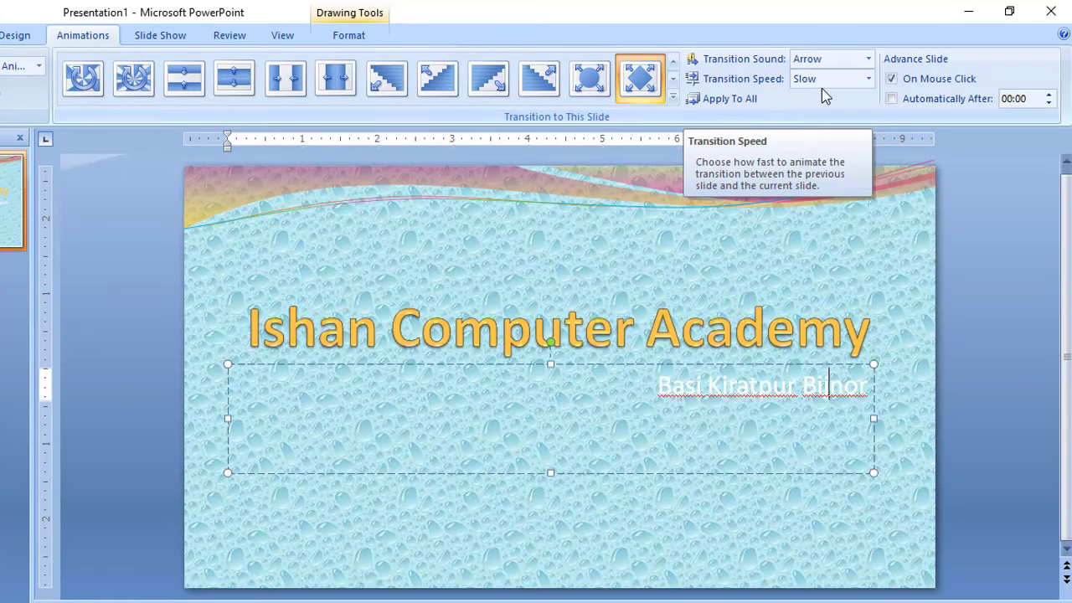
{"action": "left_click", "coordinate": [869, 84]}
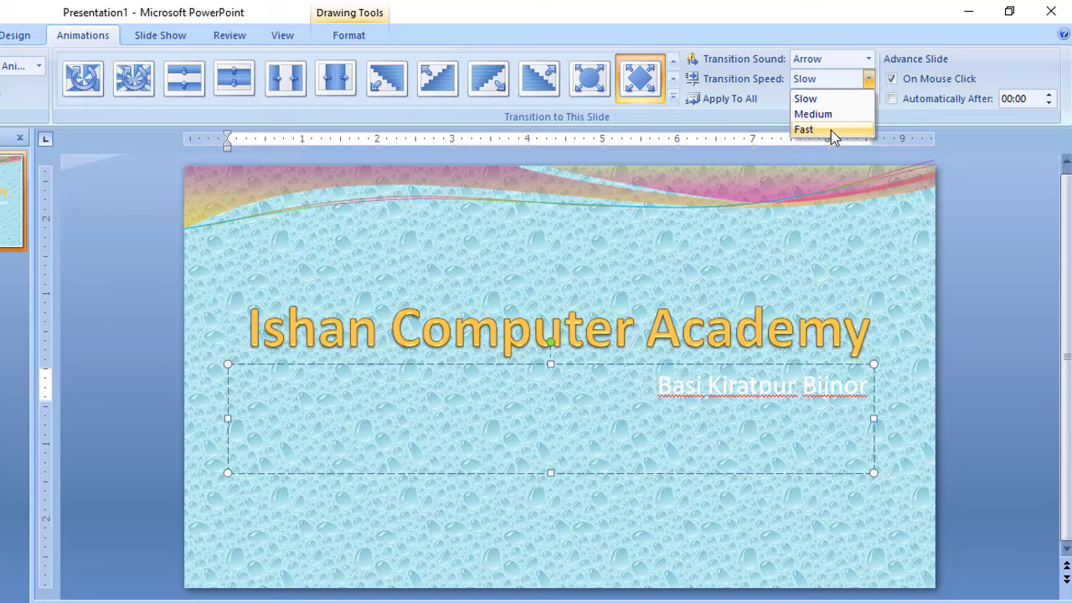
{"action": "left_click", "coordinate": [831, 130]}
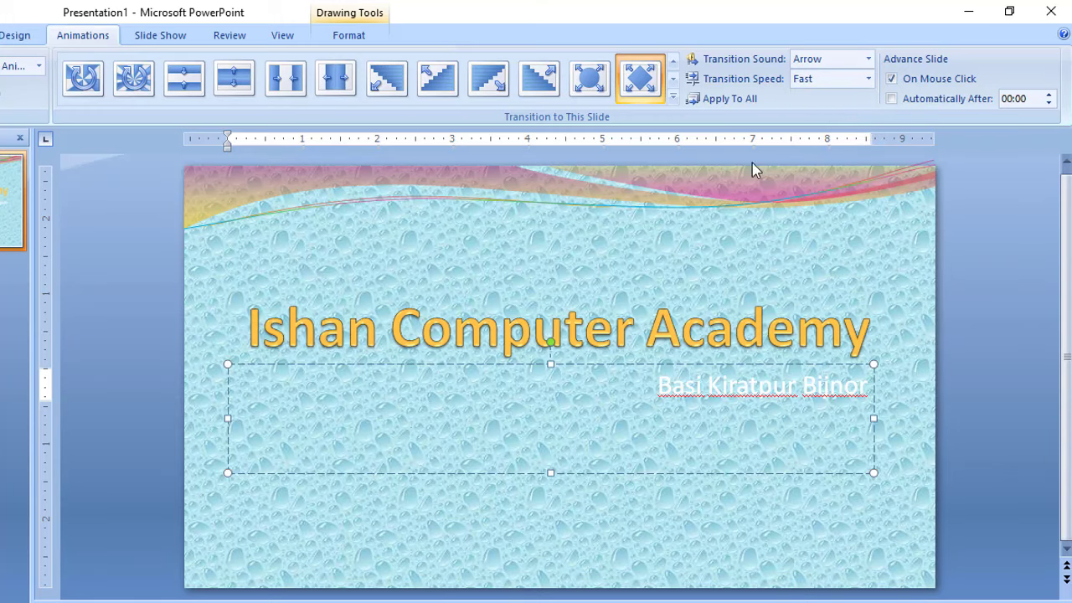
{"action": "left_click", "coordinate": [868, 79]}
{"action": "left_click", "coordinate": [850, 114]}
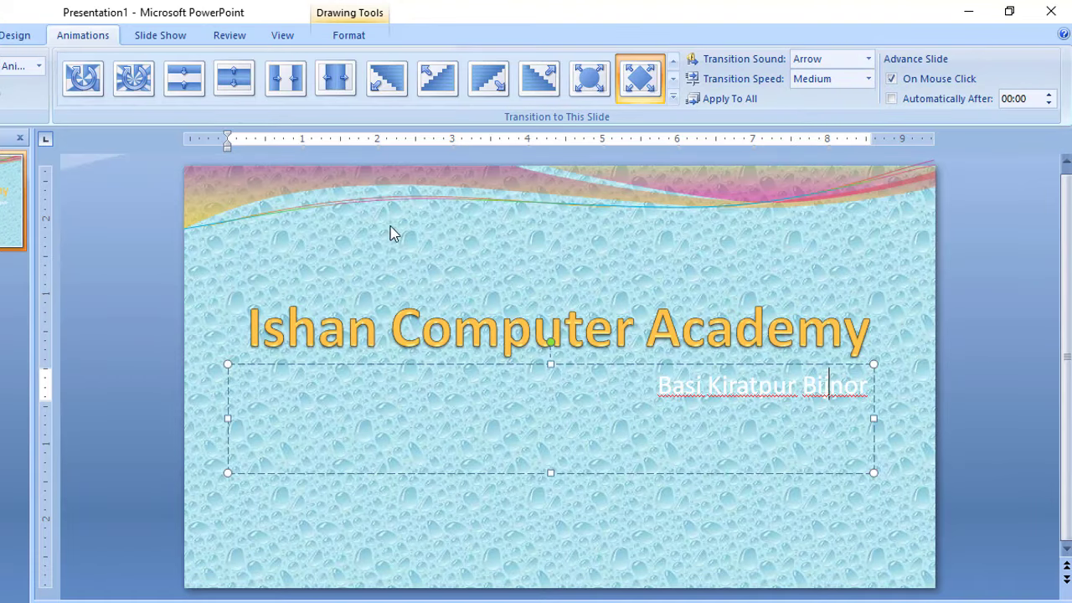
{"action": "left_click", "coordinate": [868, 81]}
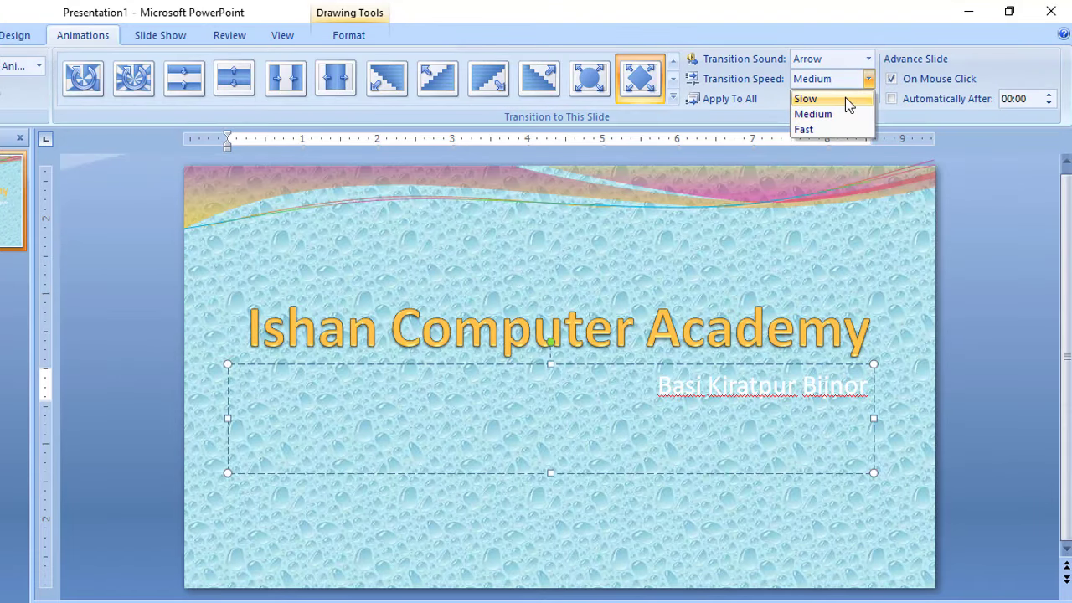
{"action": "left_click", "coordinate": [845, 98]}
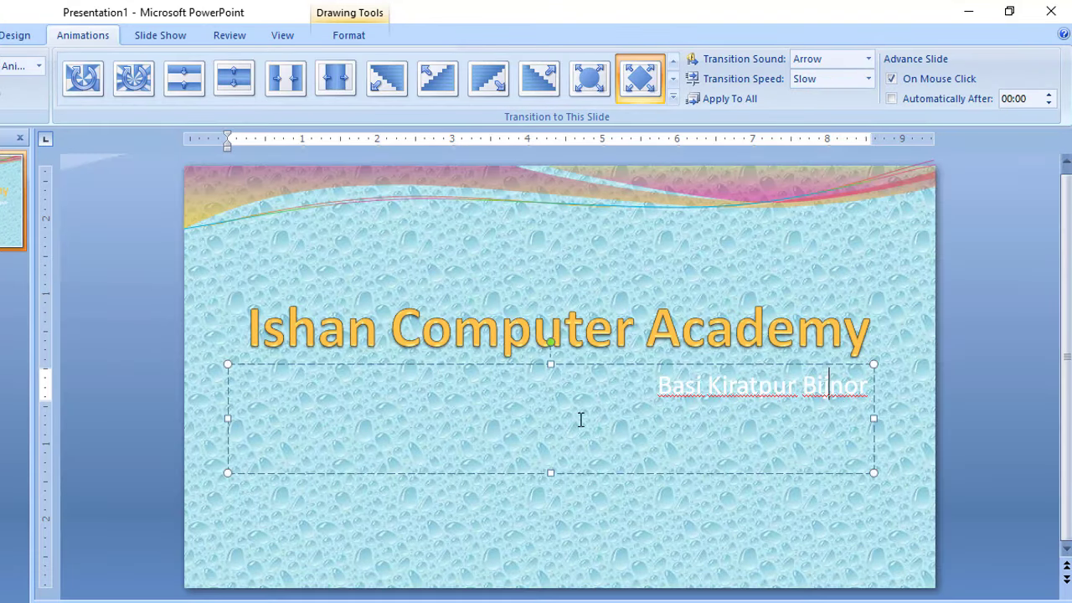
{"action": "left_click", "coordinate": [730, 103]}
Turn off the automatic advance time so slides advance on click, then preview the diamond transition.
{"action": "left_click", "coordinate": [1023, 99]}
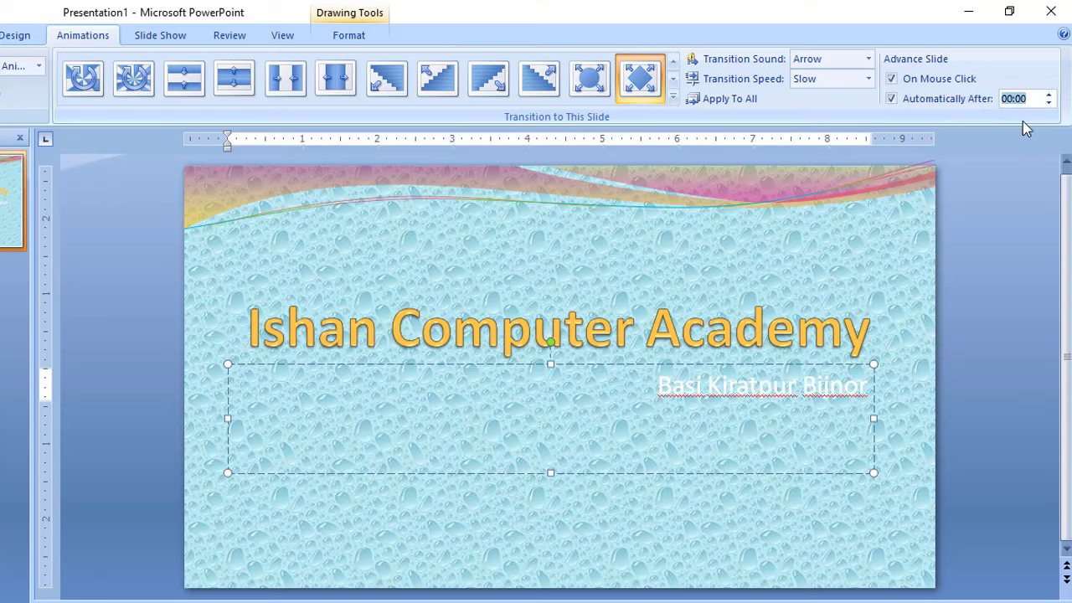
{"action": "key", "text": "Return"}
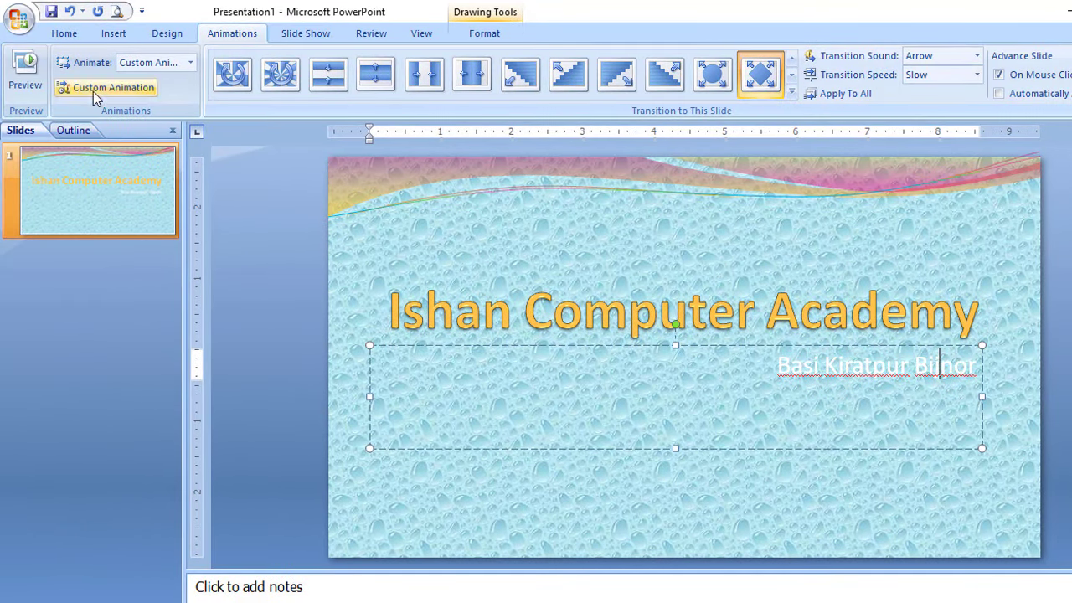
{"action": "left_click", "coordinate": [30, 89]}
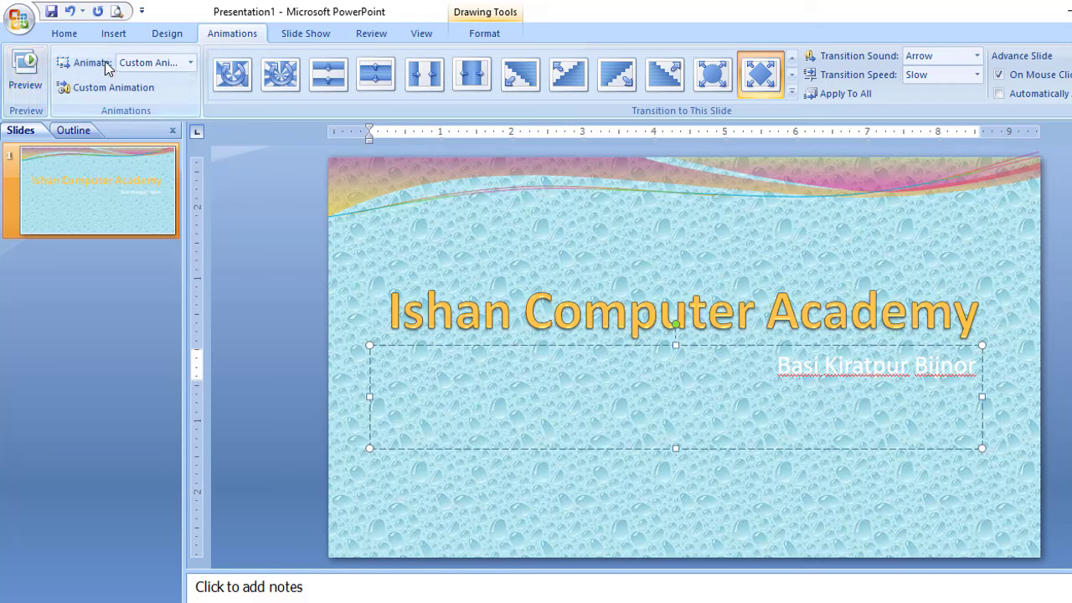
{"action": "left_click", "coordinate": [586, 320]}
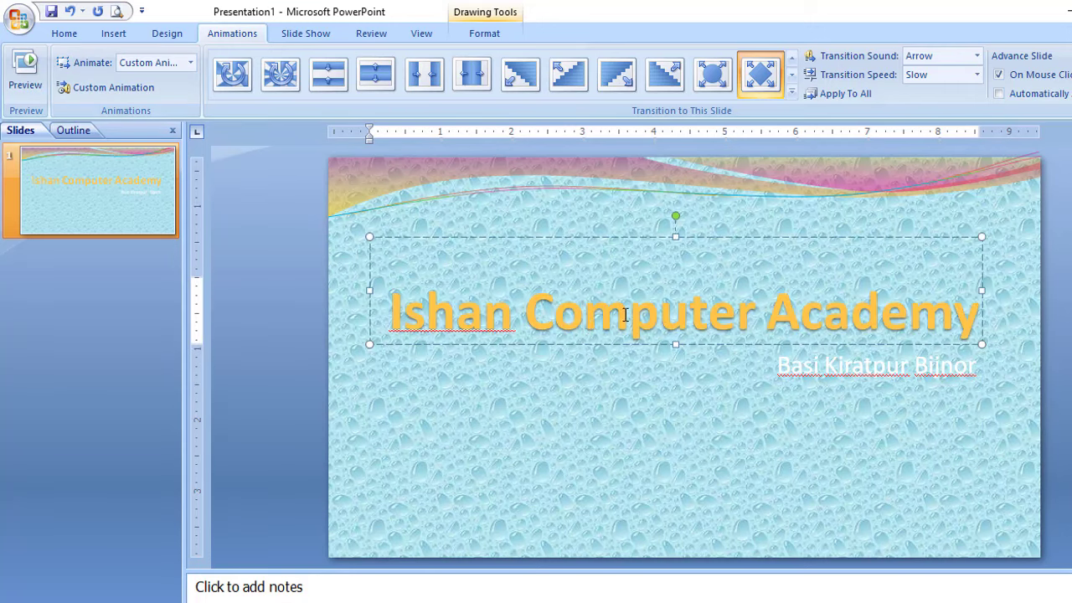
Switch the title slide's transition to Checkerboard Across.
{"action": "left_click", "coordinate": [191, 64]}
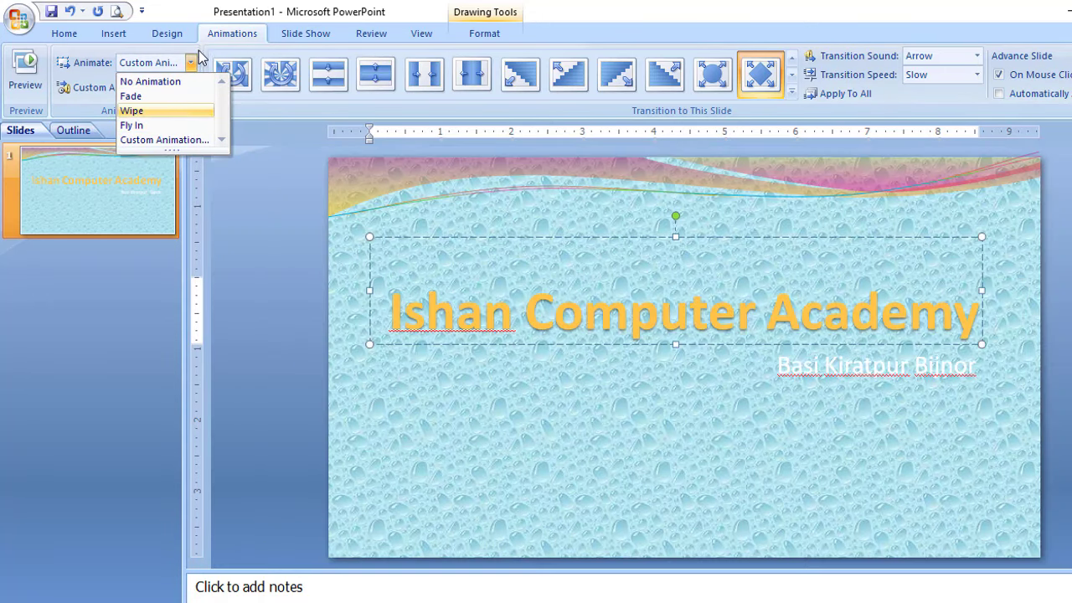
{"action": "left_click", "coordinate": [201, 57]}
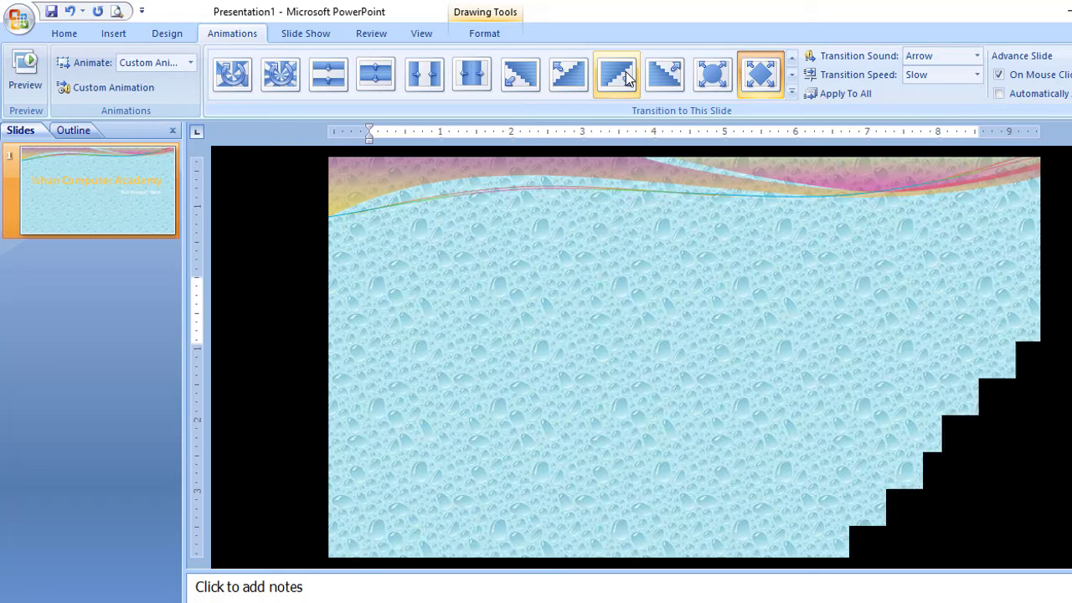
{"action": "left_click", "coordinate": [792, 93]}
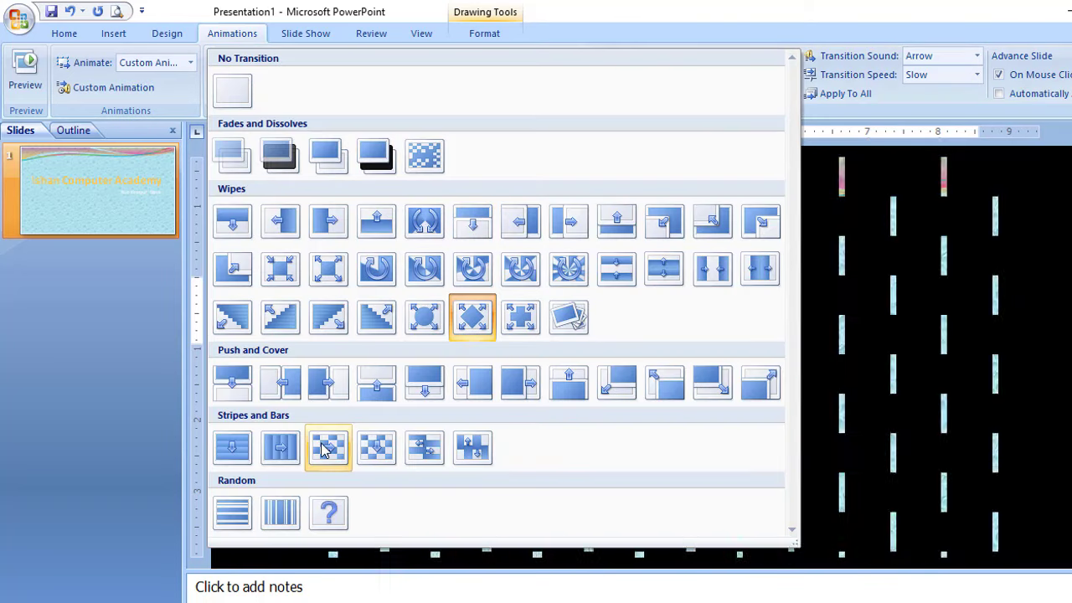
{"action": "left_click", "coordinate": [323, 442]}
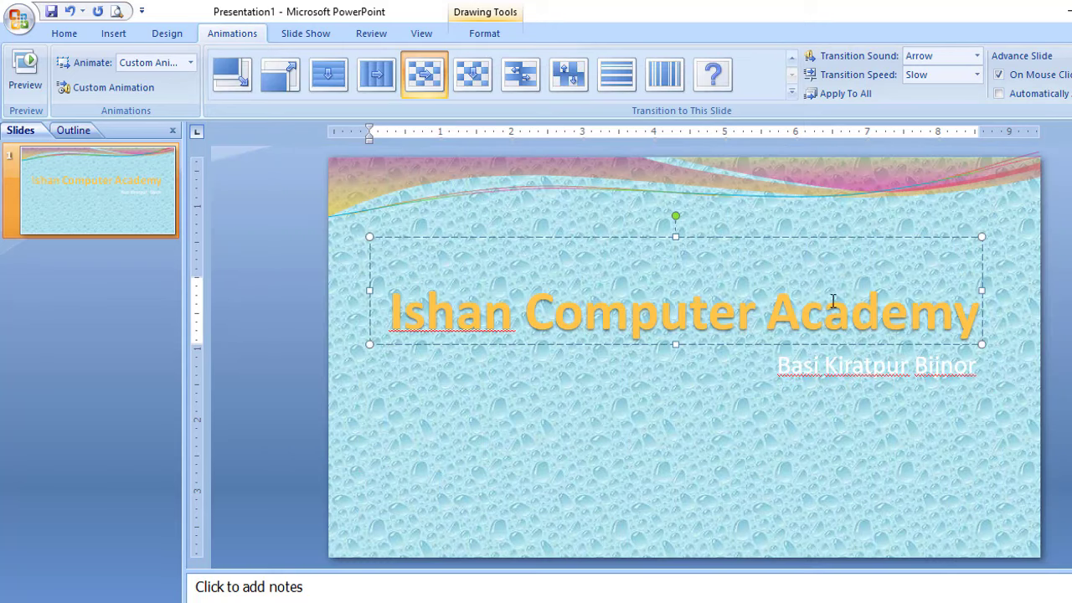
Keep the Arrow transition sound and bring up the Slide Show settings.
{"action": "left_click", "coordinate": [977, 57]}
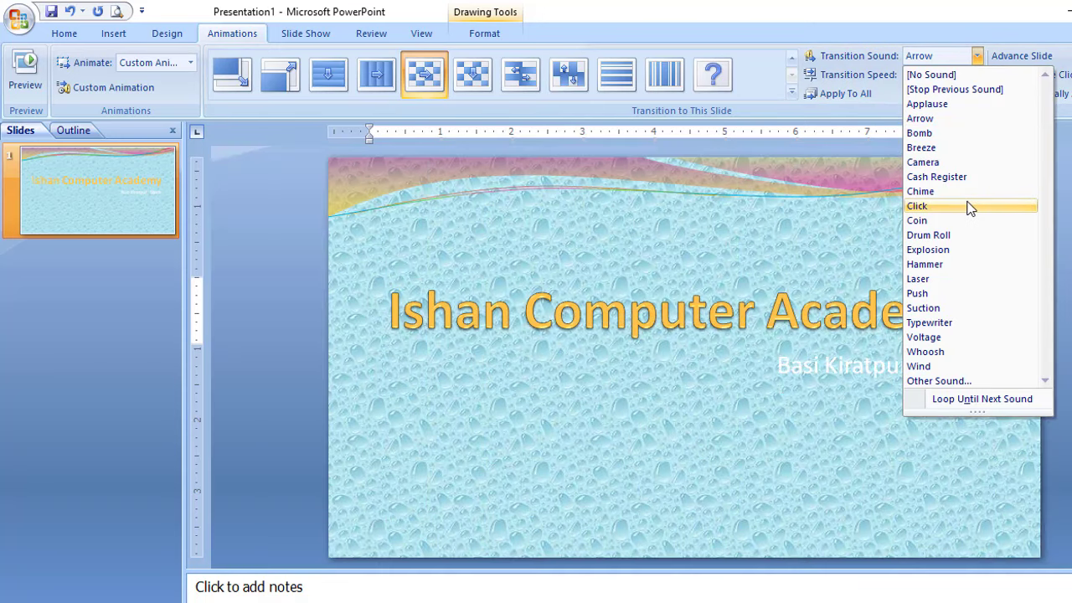
{"action": "left_click", "coordinate": [920, 118]}
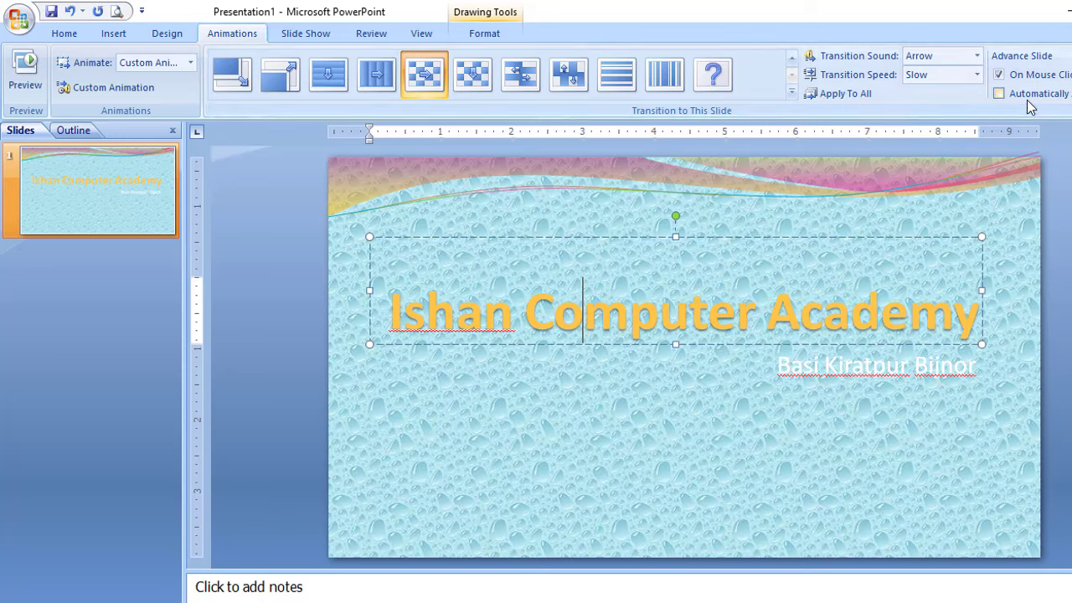
{"action": "left_click", "coordinate": [307, 37]}
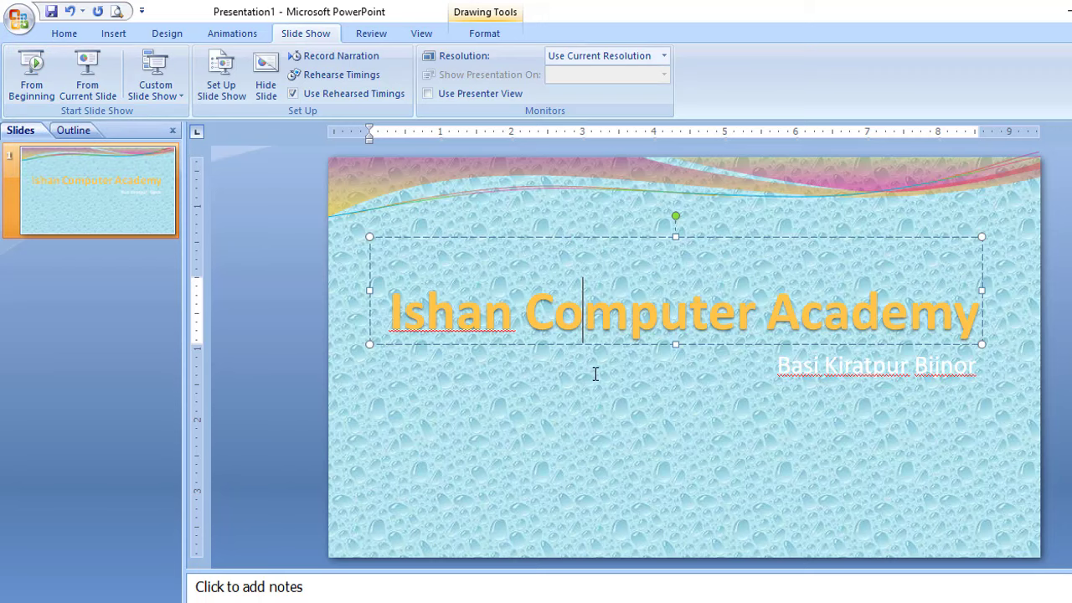
Add three new slides, including Comparison and Content with Caption layouts.
{"action": "left_click", "coordinate": [113, 33]}
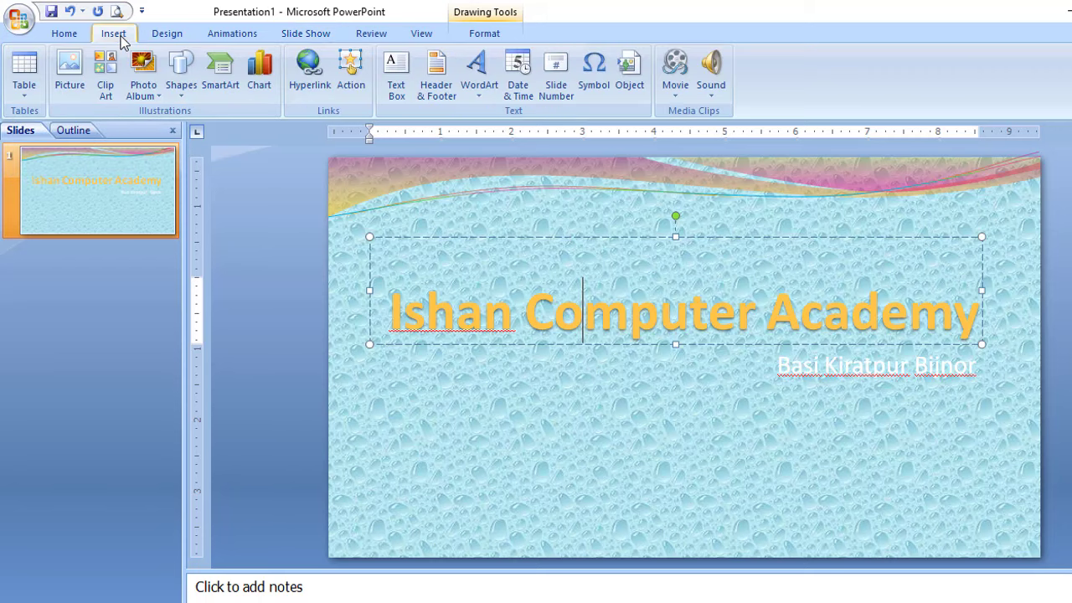
{"action": "left_click", "coordinate": [76, 35]}
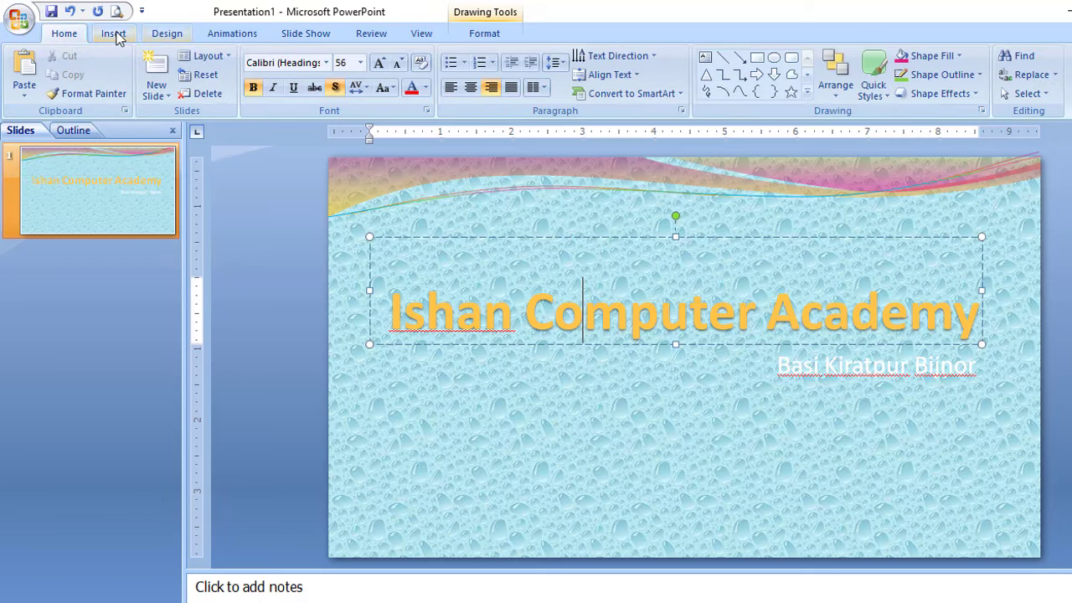
{"action": "left_click", "coordinate": [156, 66]}
{"action": "left_click", "coordinate": [155, 91]}
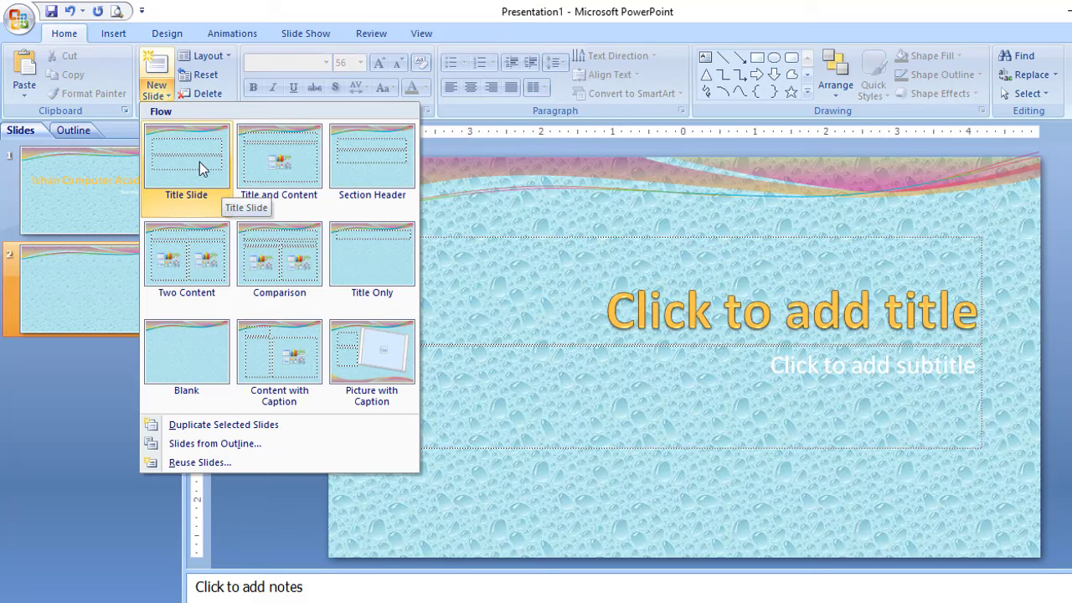
{"action": "left_click", "coordinate": [276, 243]}
{"action": "left_click", "coordinate": [157, 91]}
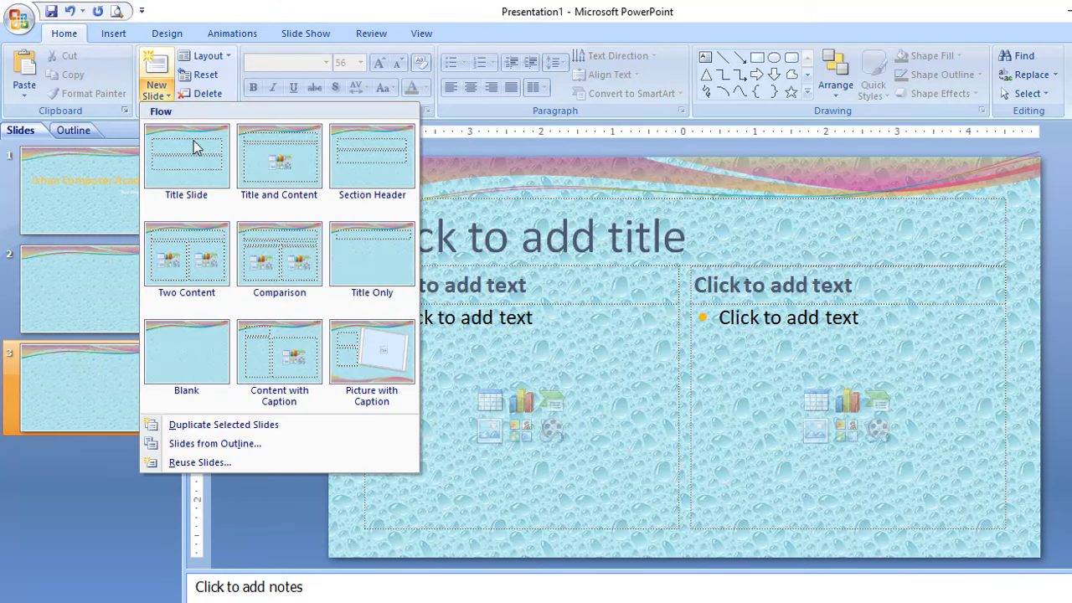
{"action": "left_click", "coordinate": [283, 355]}
Title slide 2 'Ishan', insert a picture on slide 3, then return to the title slide.
{"action": "left_click", "coordinate": [139, 288]}
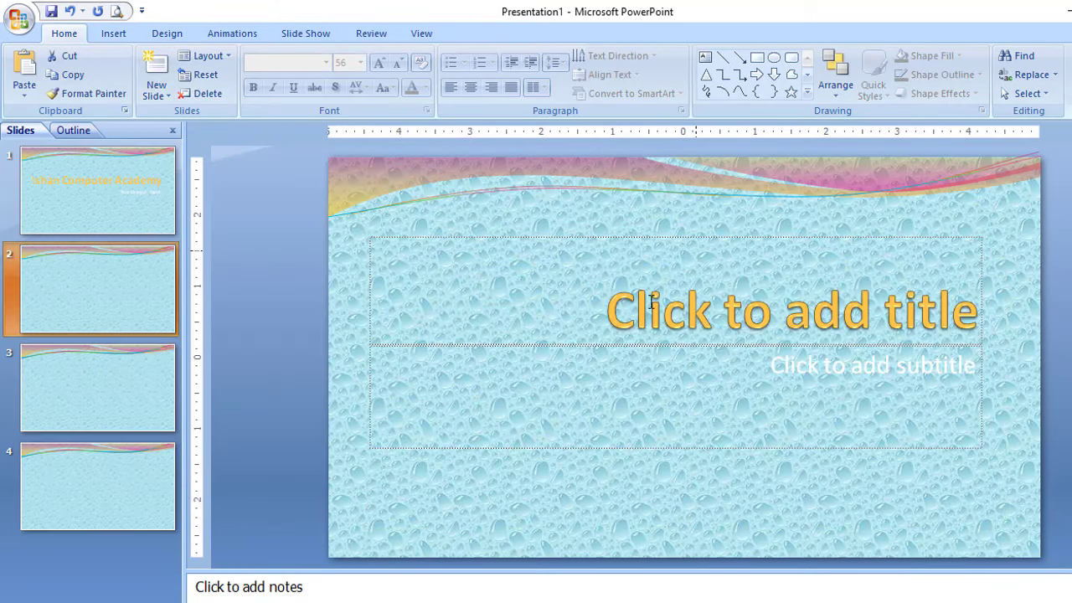
{"action": "left_click", "coordinate": [630, 309]}
{"action": "type", "text": "Is"}
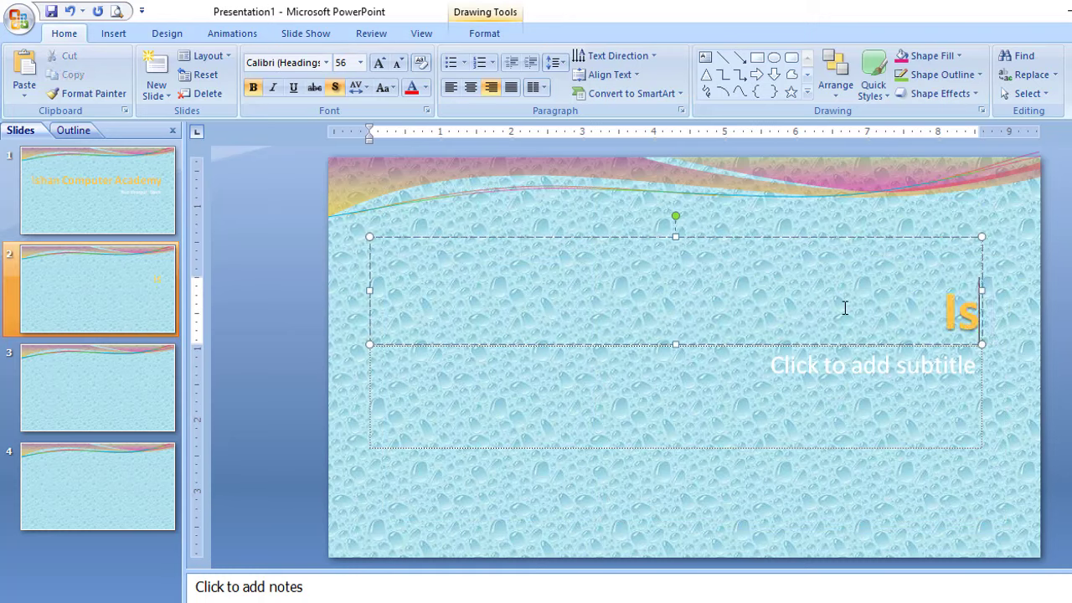
{"action": "type", "text": "han"}
{"action": "left_click", "coordinate": [137, 377]}
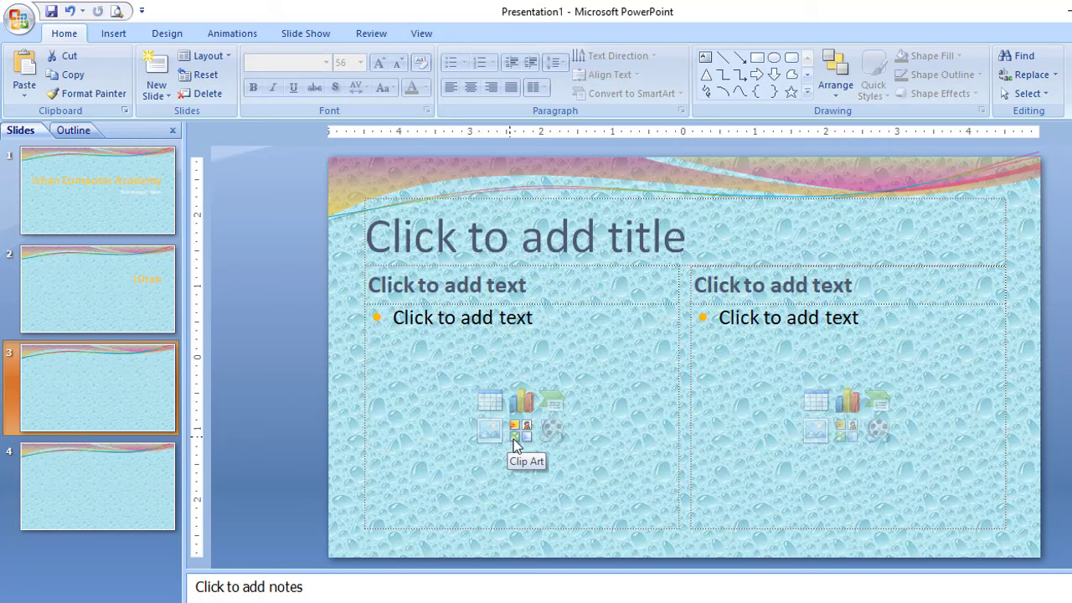
{"action": "left_click", "coordinate": [490, 432]}
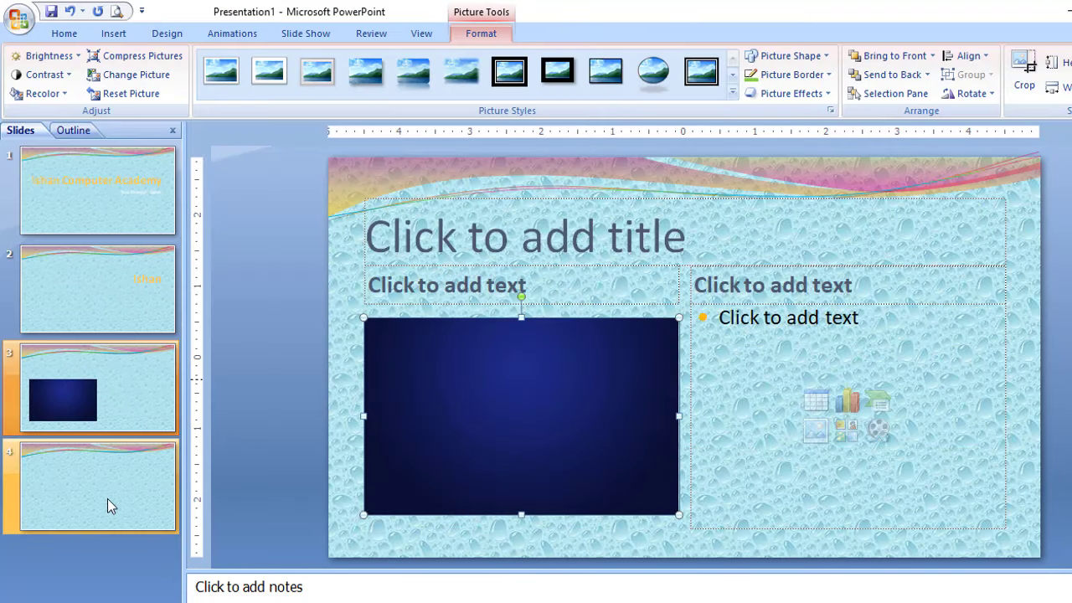
{"action": "left_click", "coordinate": [118, 496]}
{"action": "left_click", "coordinate": [493, 270]}
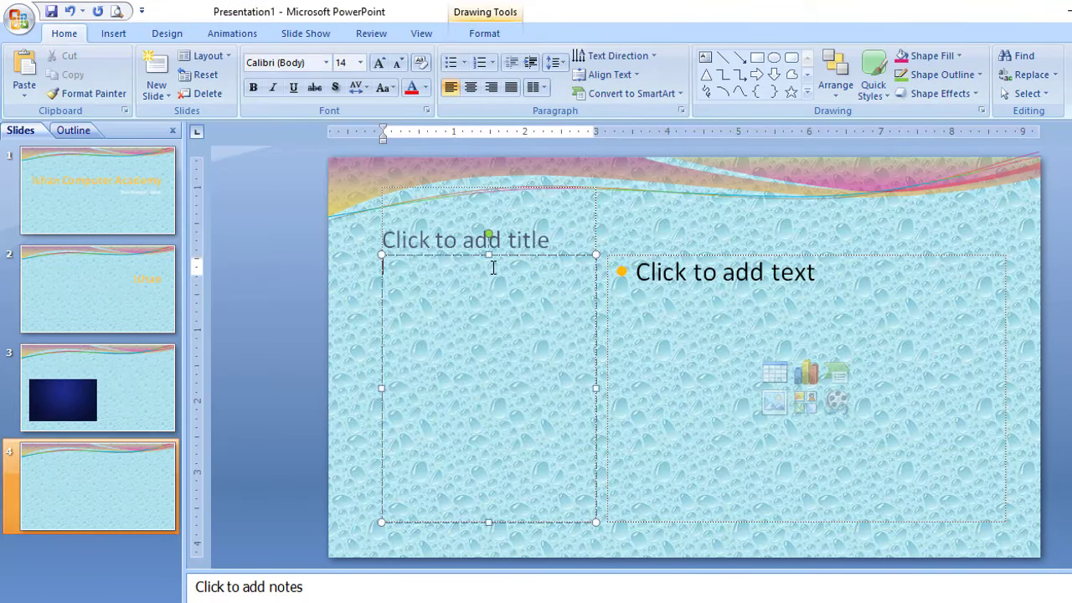
{"action": "left_click", "coordinate": [98, 191]}
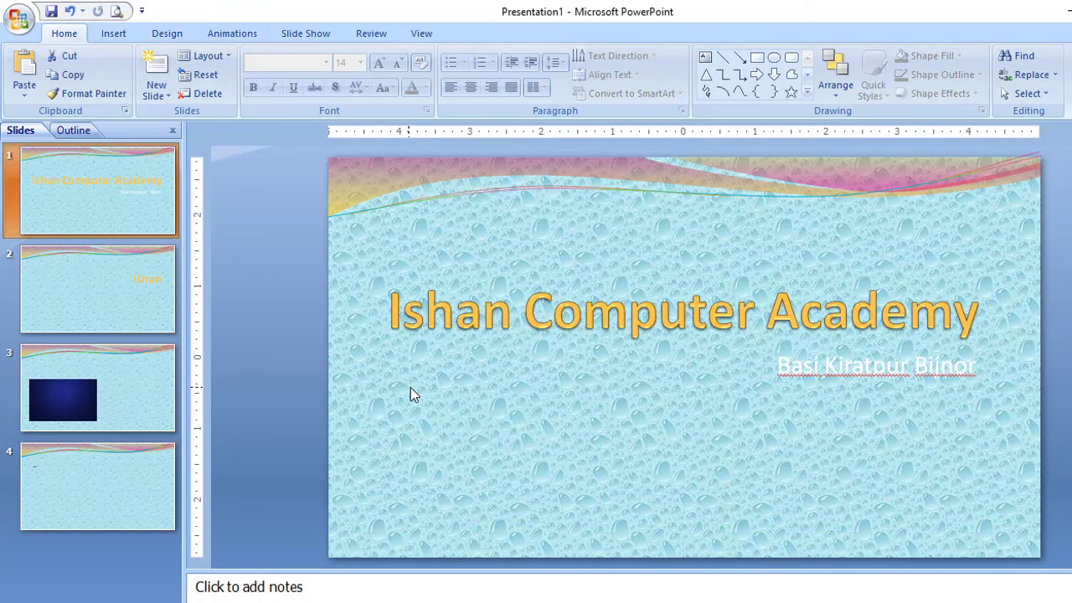
{"action": "left_click", "coordinate": [298, 38]}
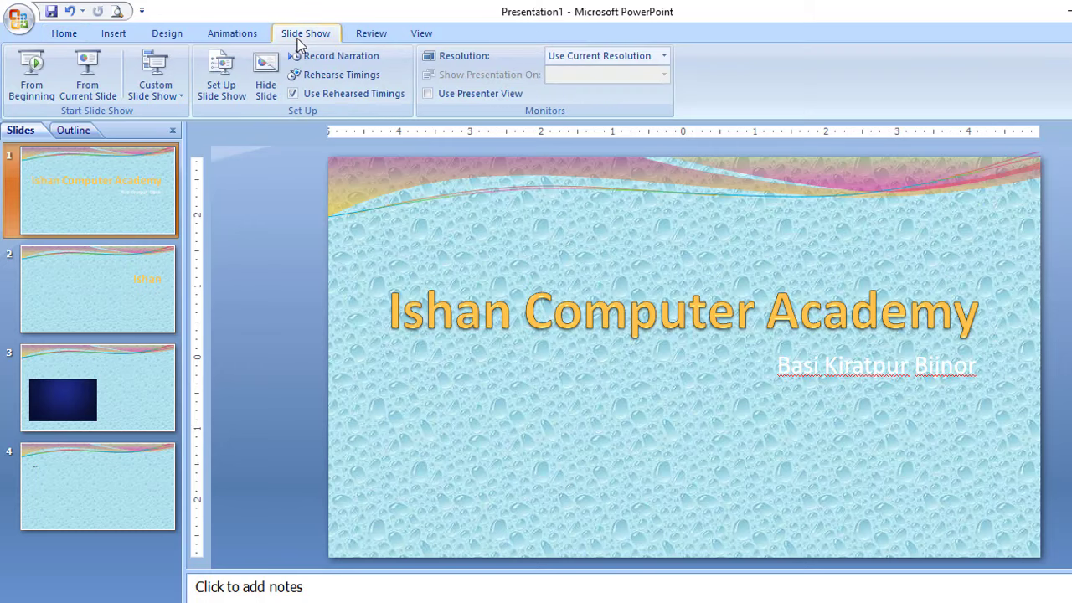
Play the slide show from the beginning through every slide, then end it.
{"action": "left_click", "coordinate": [38, 80]}
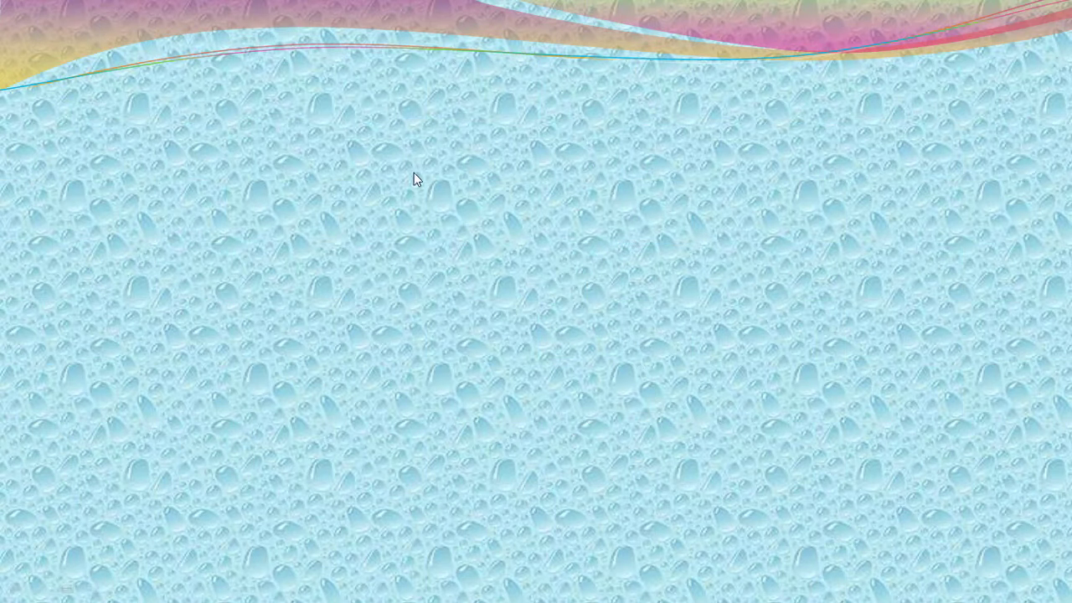
{"action": "left_click", "coordinate": [650, 356]}
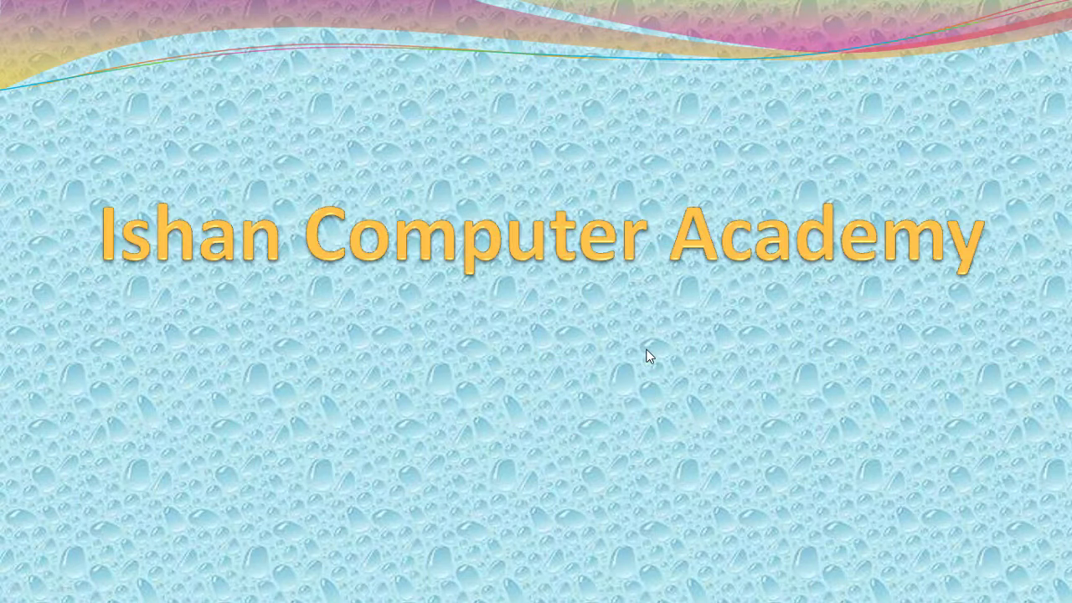
{"action": "left_click", "coordinate": [552, 336]}
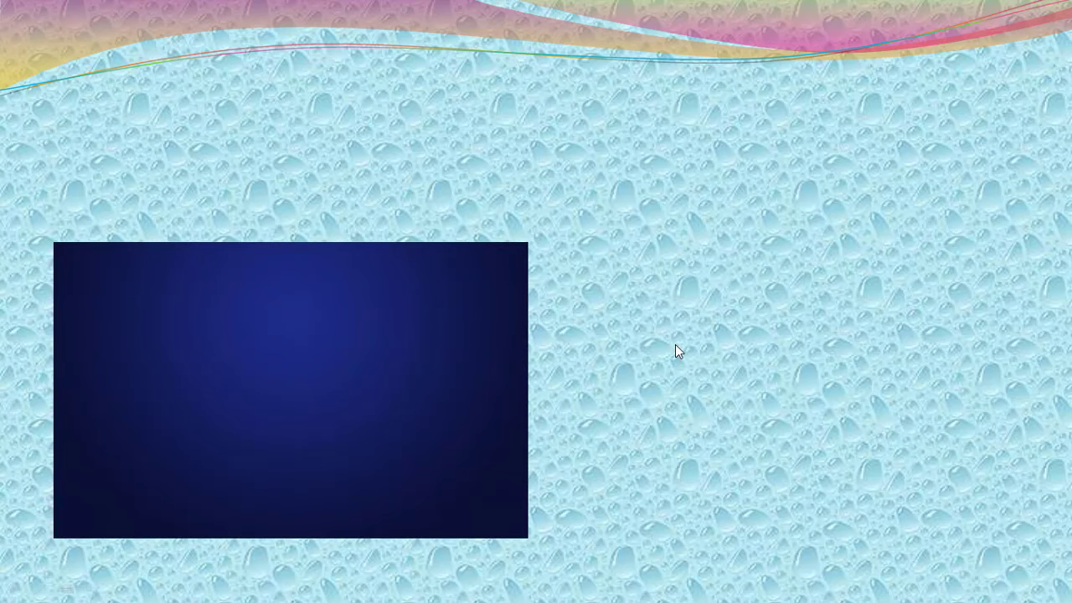
{"action": "left_click", "coordinate": [675, 344]}
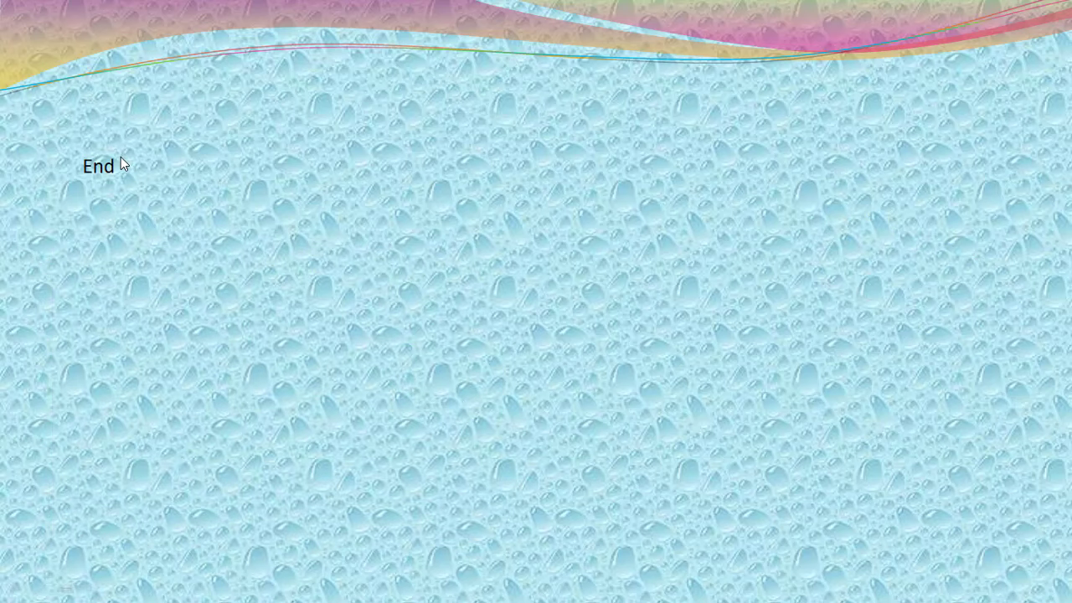
{"action": "key", "text": "Escape"}
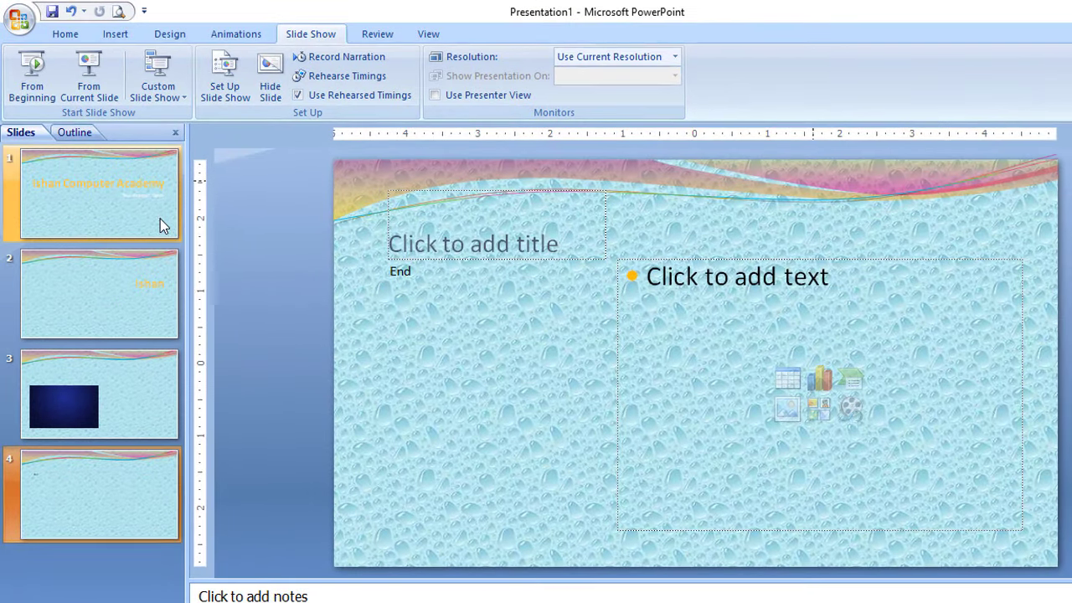
{"action": "left_click", "coordinate": [154, 209]}
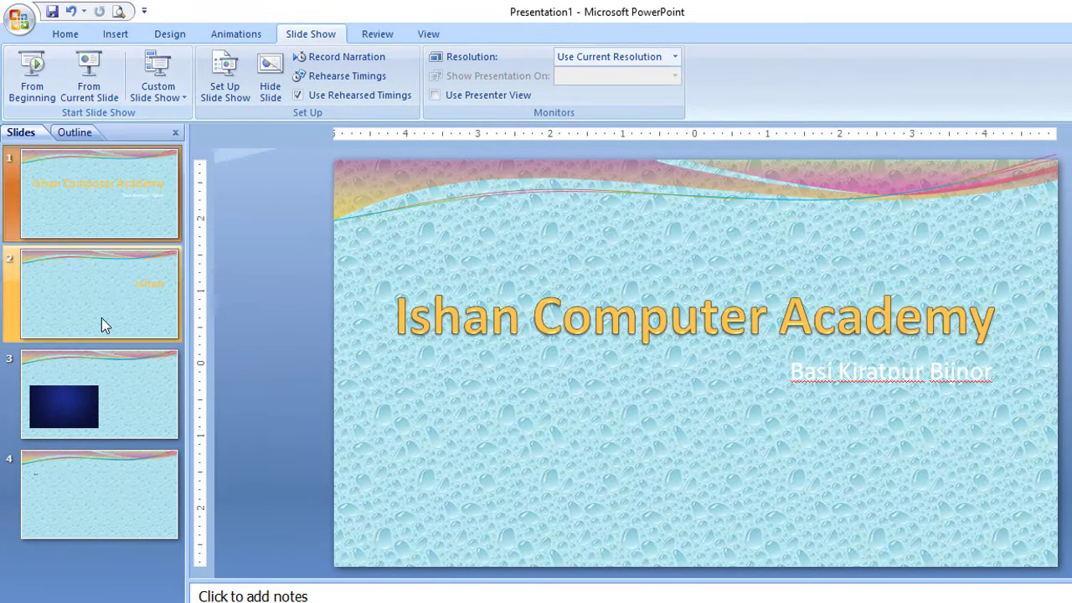
Replay the show from slide 3, then return to the 'Ishan' slide 2.
{"action": "left_click", "coordinate": [88, 292]}
{"action": "left_click", "coordinate": [138, 410]}
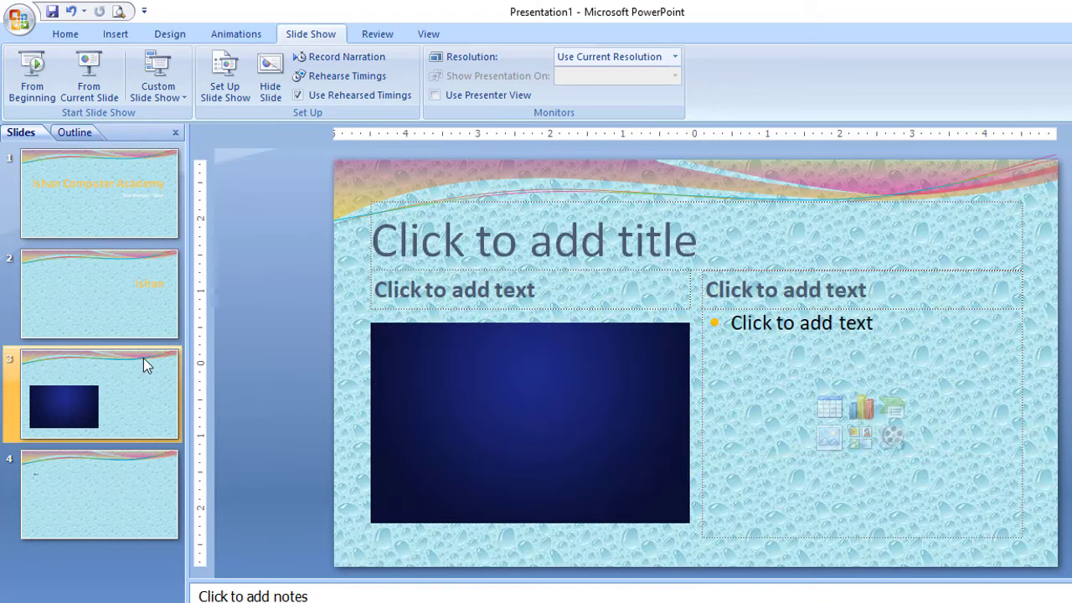
{"action": "left_click", "coordinate": [90, 76]}
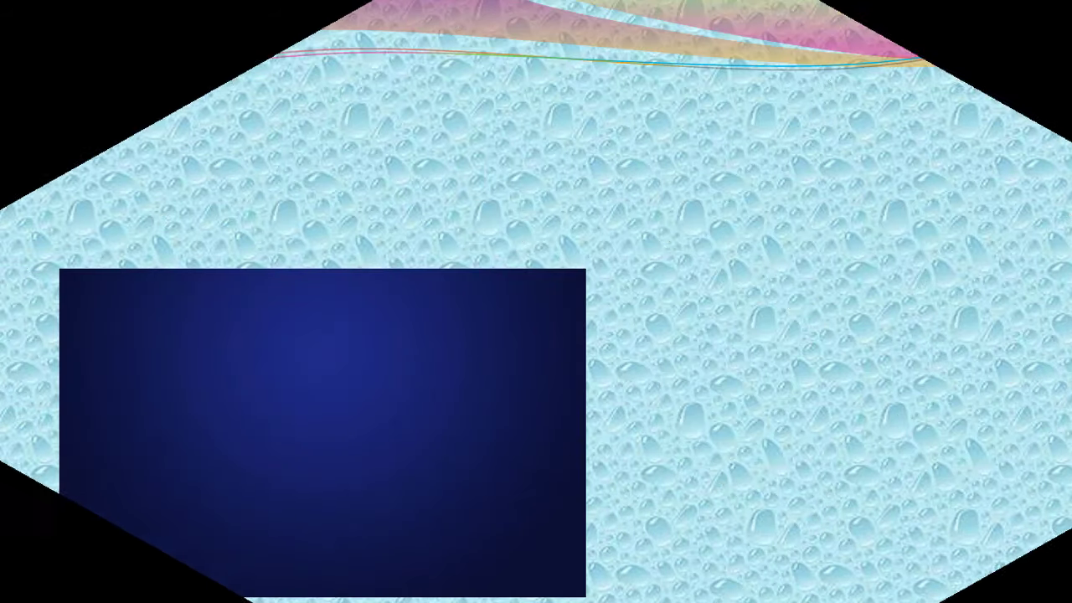
{"action": "key", "text": "Escape"}
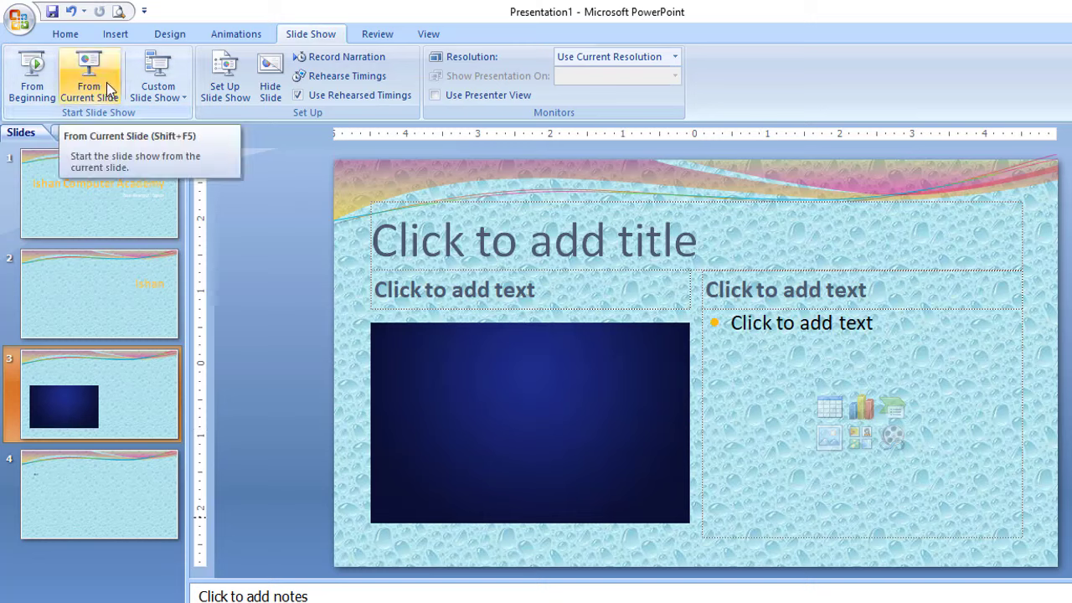
{"action": "left_click", "coordinate": [126, 477]}
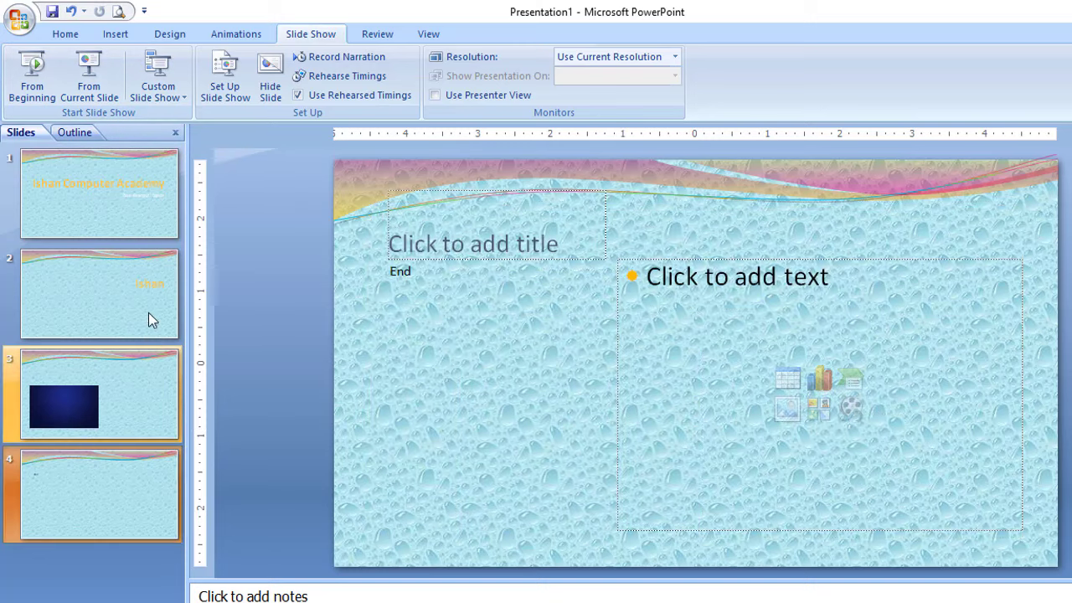
{"action": "left_click", "coordinate": [141, 280]}
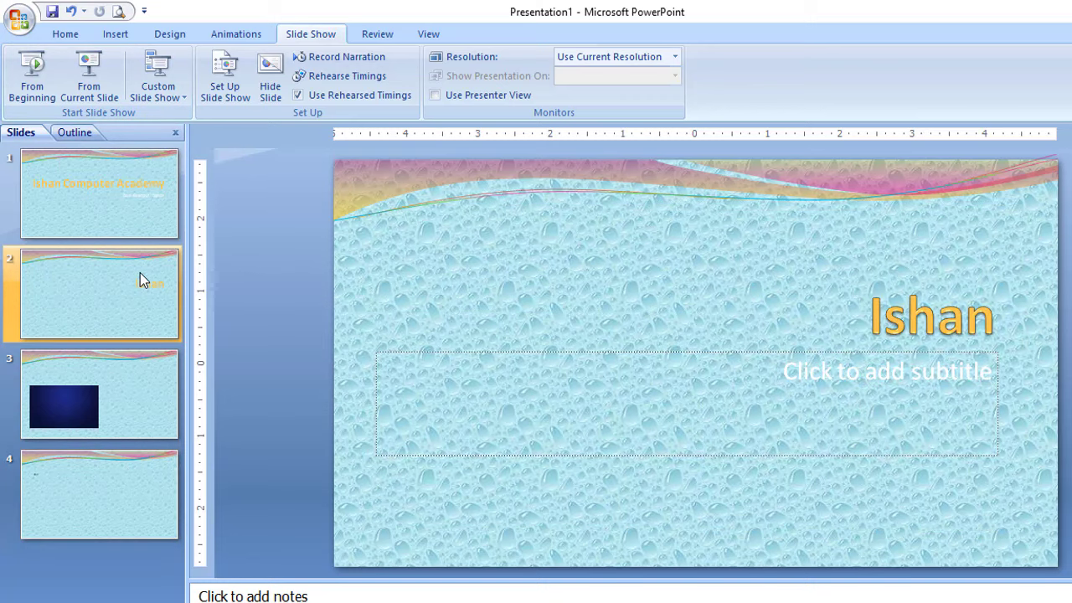
Open the Custom Shows manager and start defining a new custom show.
{"action": "left_click", "coordinate": [174, 98]}
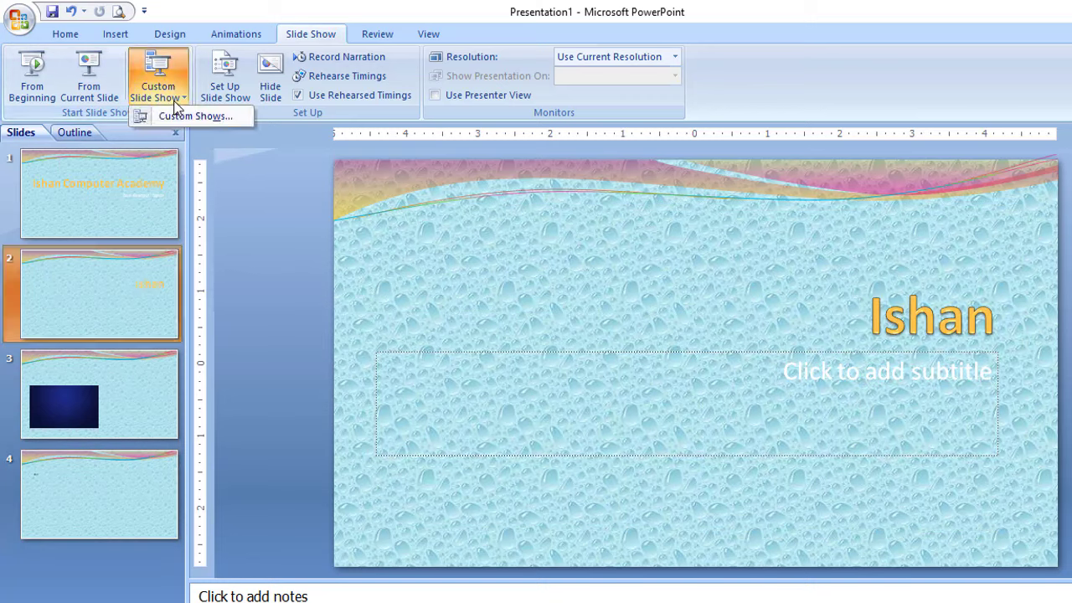
{"action": "left_click", "coordinate": [184, 116]}
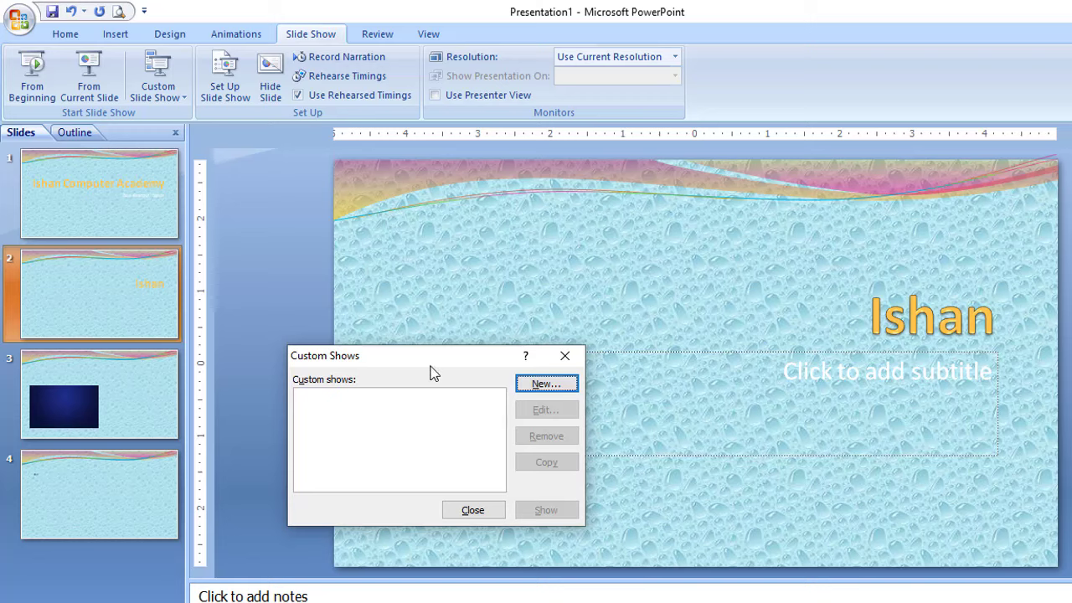
{"action": "left_click_drag", "start_coordinate": [431, 360], "coordinate": [491, 243]}
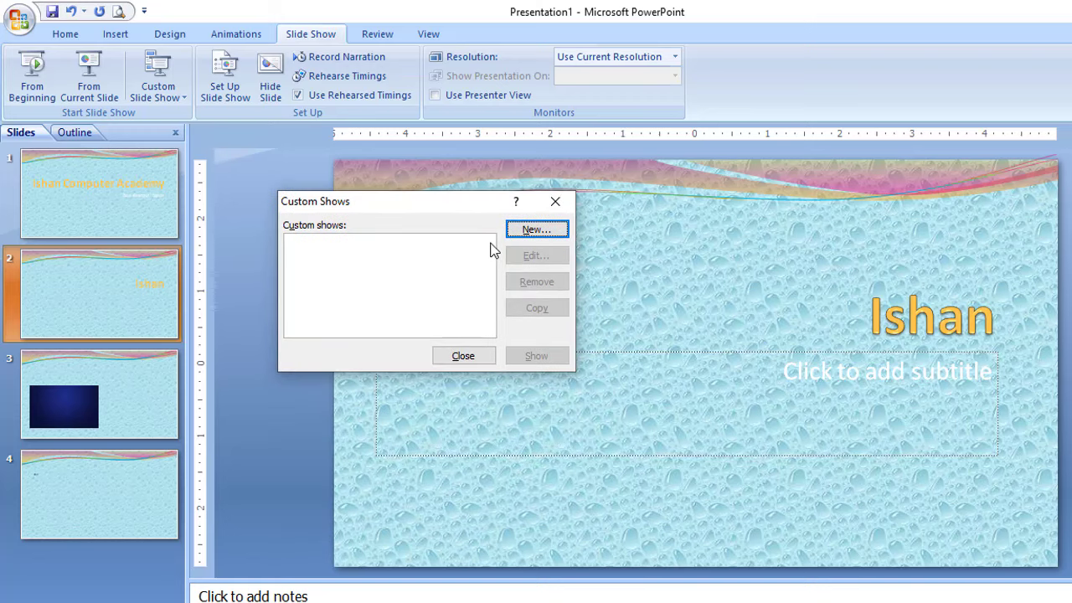
{"action": "left_click", "coordinate": [548, 231]}
{"action": "left_click_drag", "start_coordinate": [323, 183], "coordinate": [511, 178]}
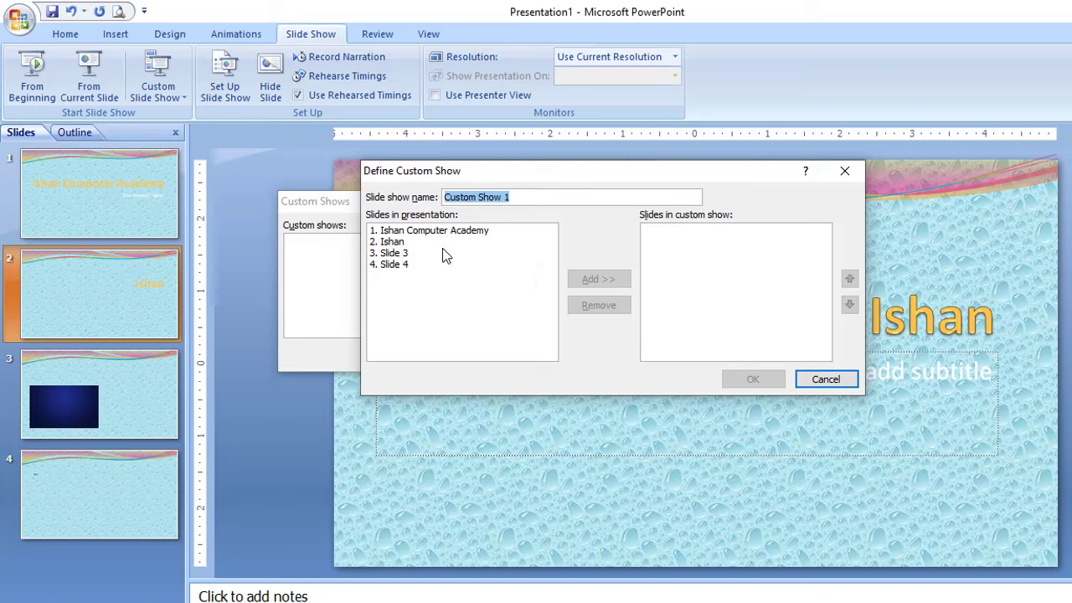
Add Slide 3, Ishan Computer Academy and Slide 4 to Custom Show 1 and save it.
{"action": "left_click", "coordinate": [398, 254]}
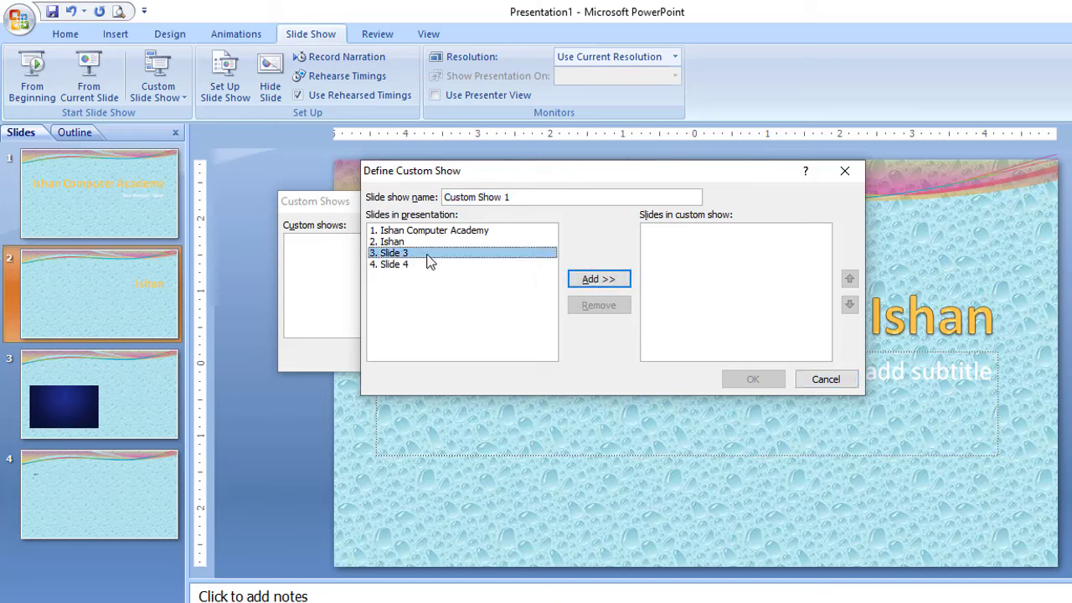
{"action": "left_click", "coordinate": [607, 281]}
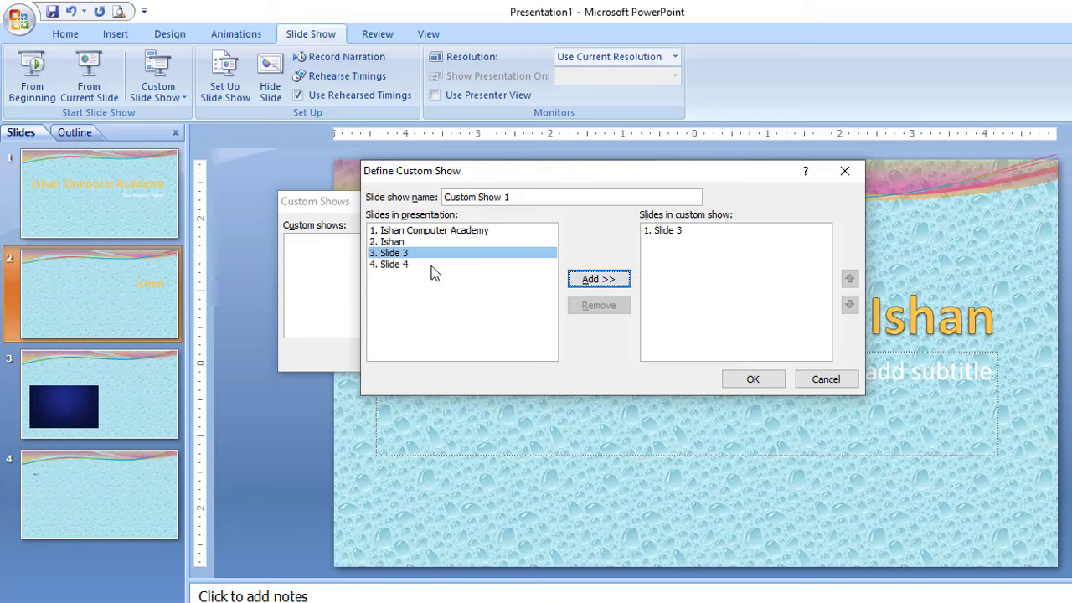
{"action": "left_click", "coordinate": [414, 232]}
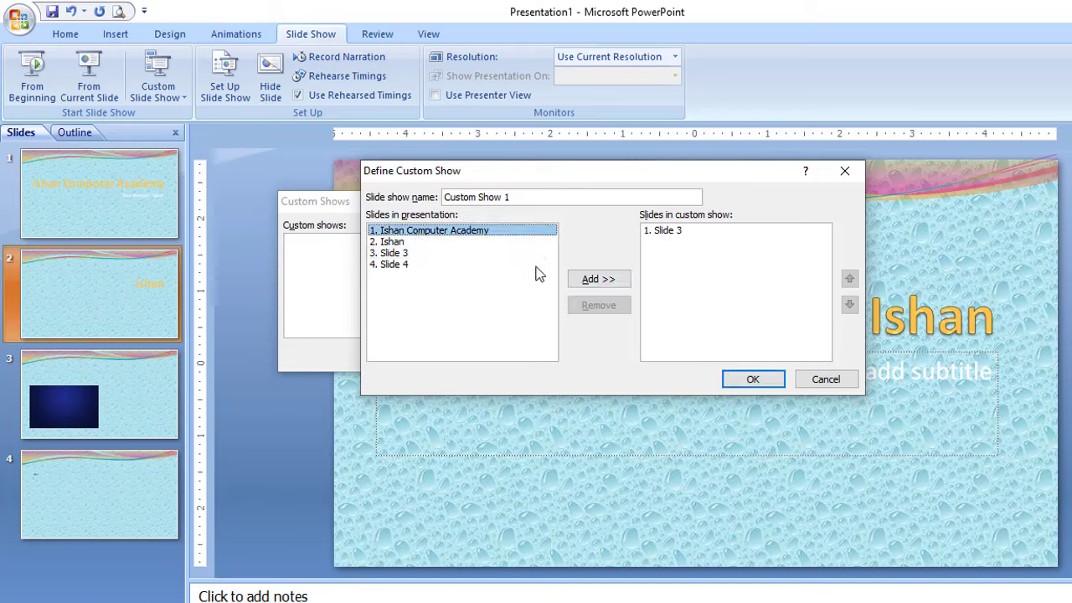
{"action": "left_click", "coordinate": [601, 279]}
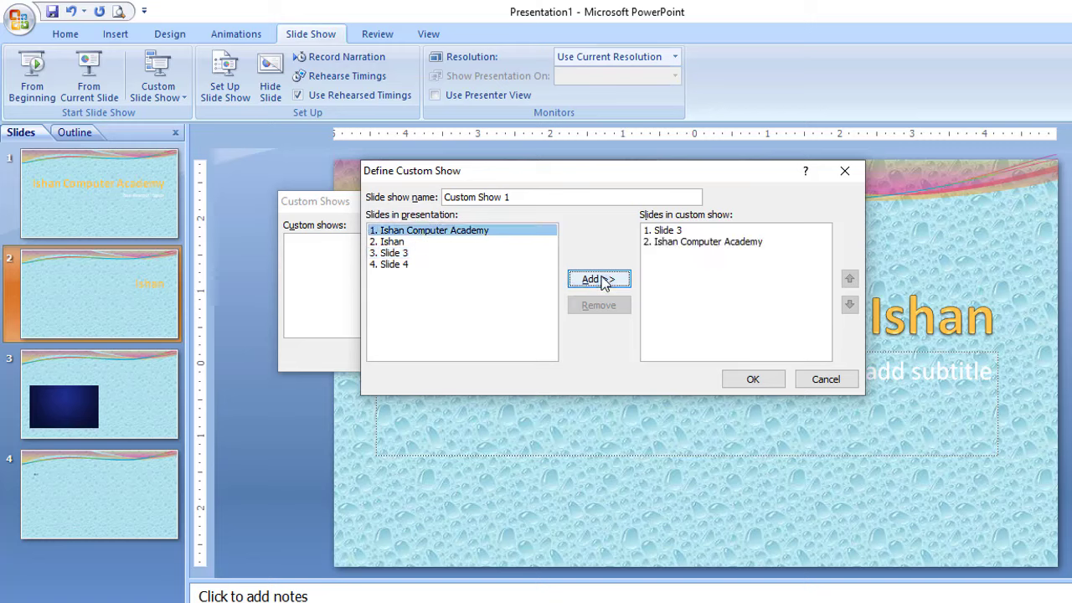
{"action": "left_click", "coordinate": [397, 265]}
{"action": "left_click", "coordinate": [598, 279]}
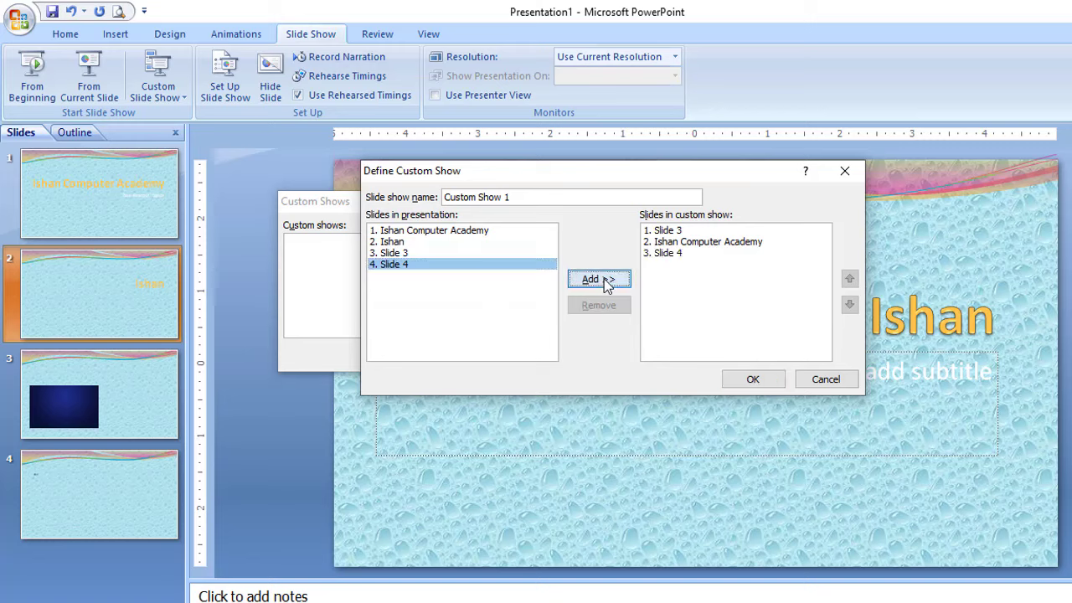
{"action": "left_click", "coordinate": [759, 380]}
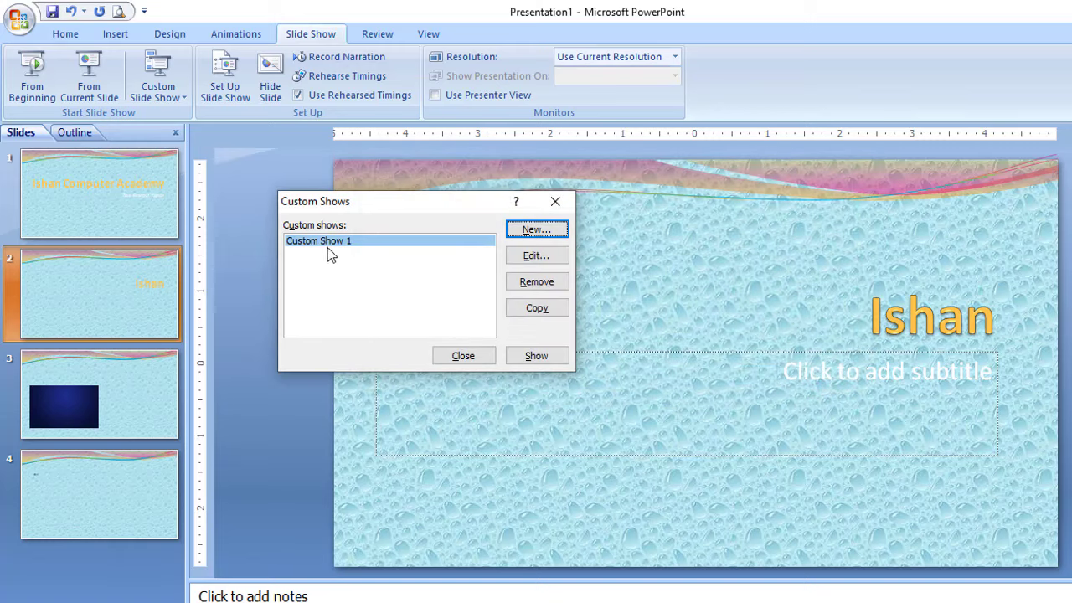
{"action": "left_click", "coordinate": [459, 359]}
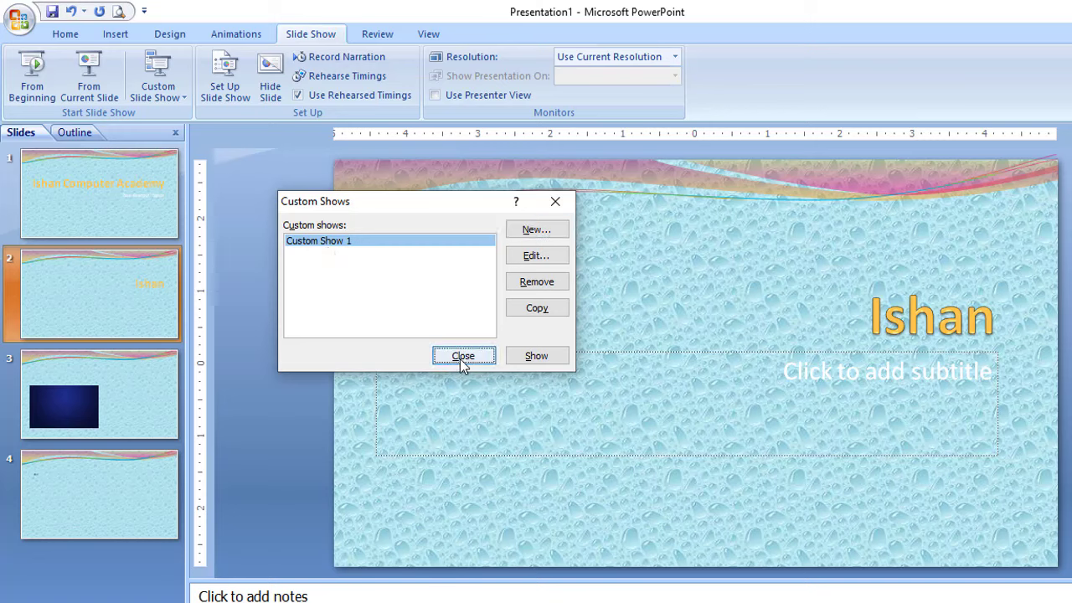
Play Custom Show 1, end it with Esc, and return to slide 3 in the editor.
{"action": "left_click", "coordinate": [166, 100]}
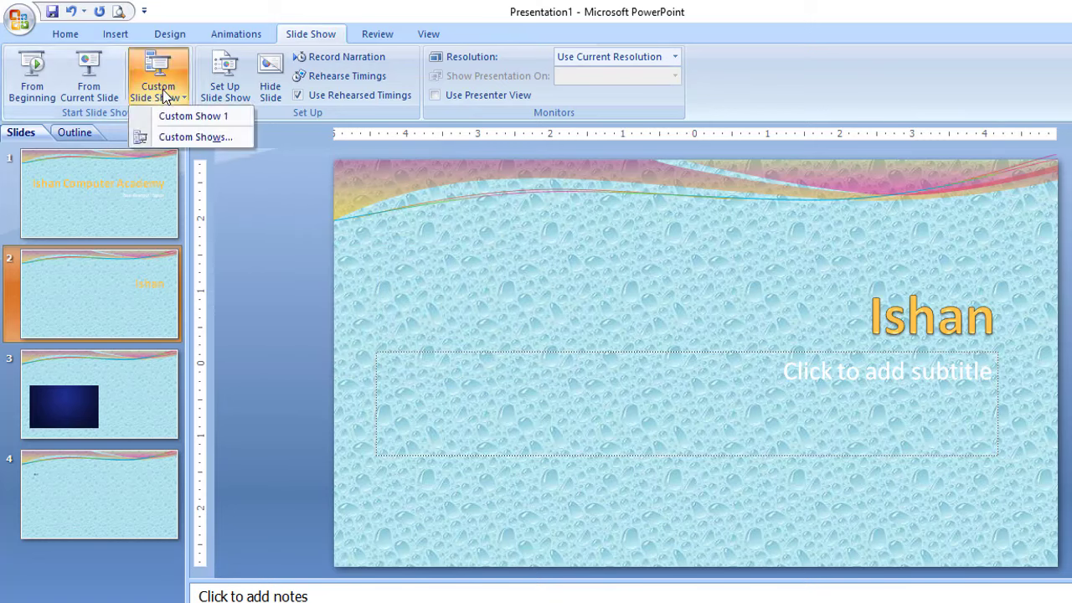
{"action": "left_click", "coordinate": [201, 117]}
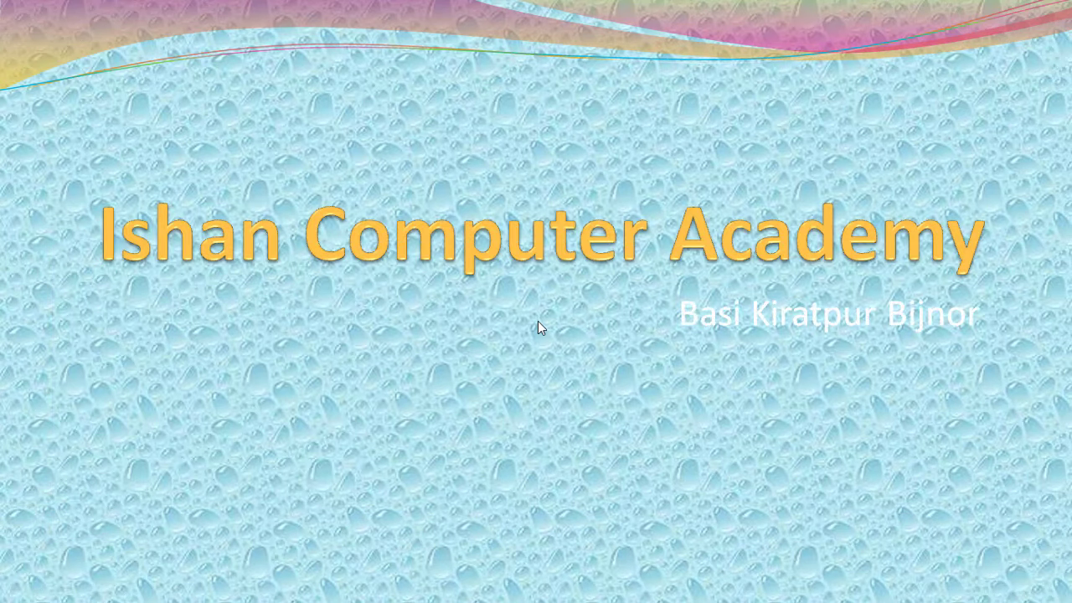
{"action": "key", "text": "Escape"}
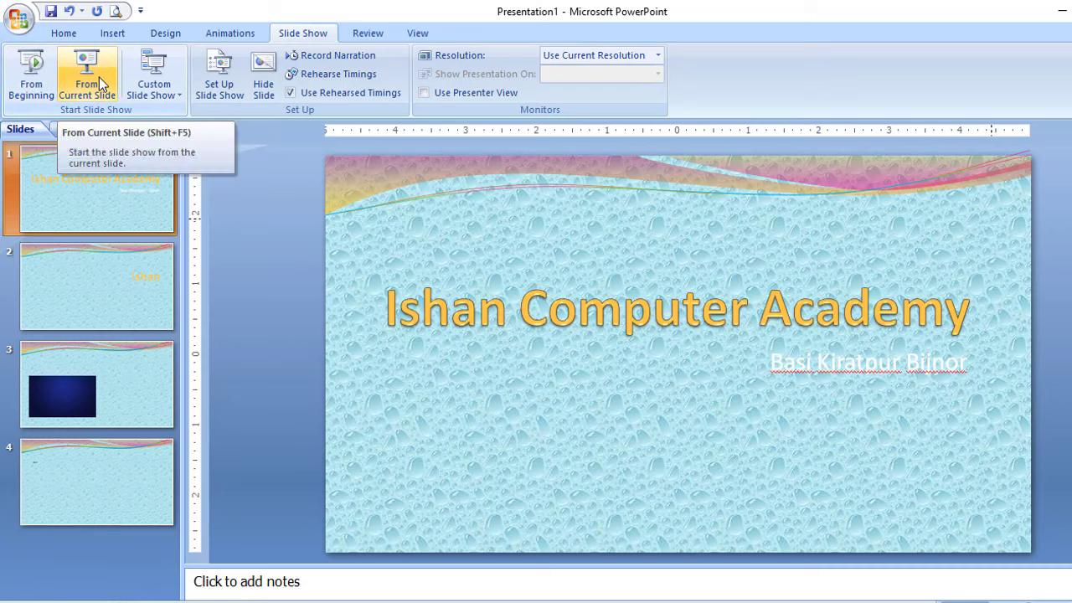
{"action": "left_click", "coordinate": [118, 284]}
{"action": "left_click", "coordinate": [141, 375]}
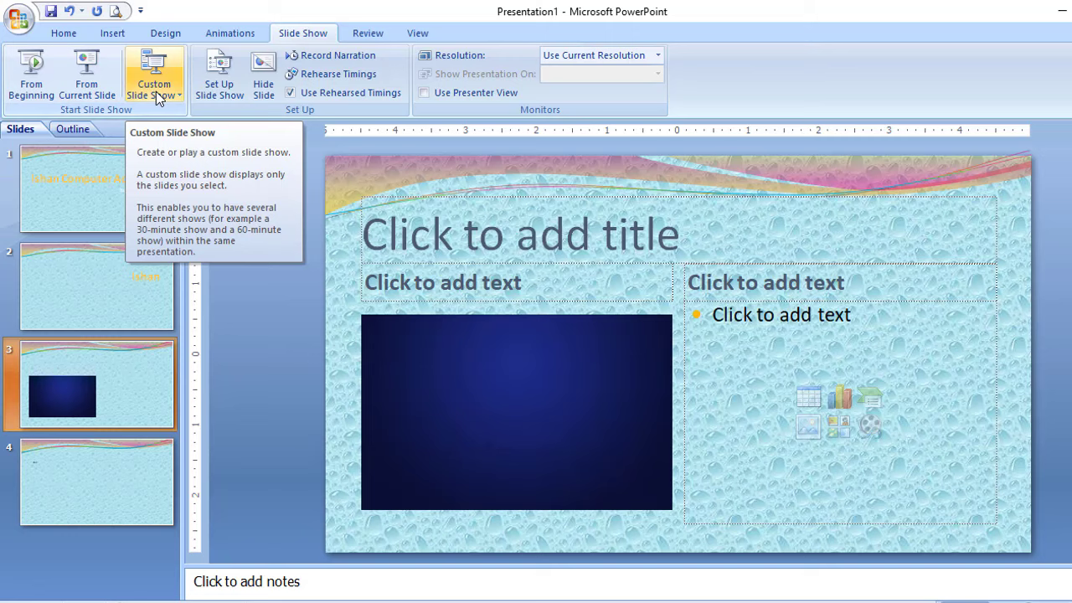
In Set Up Show, limit the show to slides 3 through 5.
{"action": "left_click", "coordinate": [223, 77]}
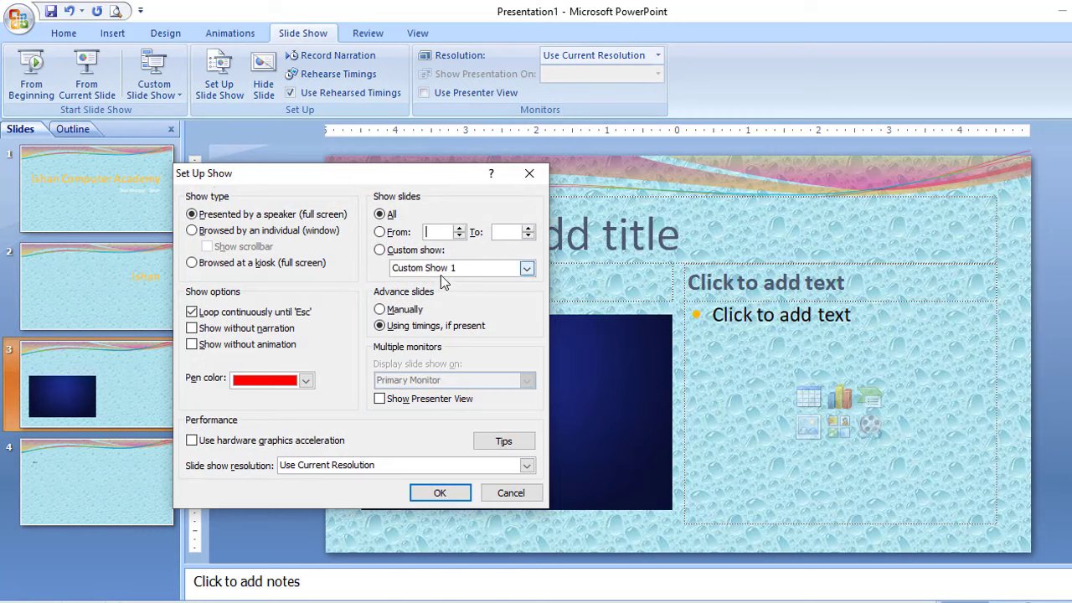
{"action": "left_click", "coordinate": [398, 234]}
{"action": "left_click", "coordinate": [436, 233]}
{"action": "double_click", "coordinate": [435, 233]}
{"action": "type", "text": "3"}
{"action": "double_click", "coordinate": [496, 232]}
{"action": "left_click", "coordinate": [494, 232]}
{"action": "type", "text": "5"}
Choose Custom show instead, with Custom Show 1 selected.
{"action": "left_click", "coordinate": [399, 252]}
{"action": "left_click", "coordinate": [526, 268]}
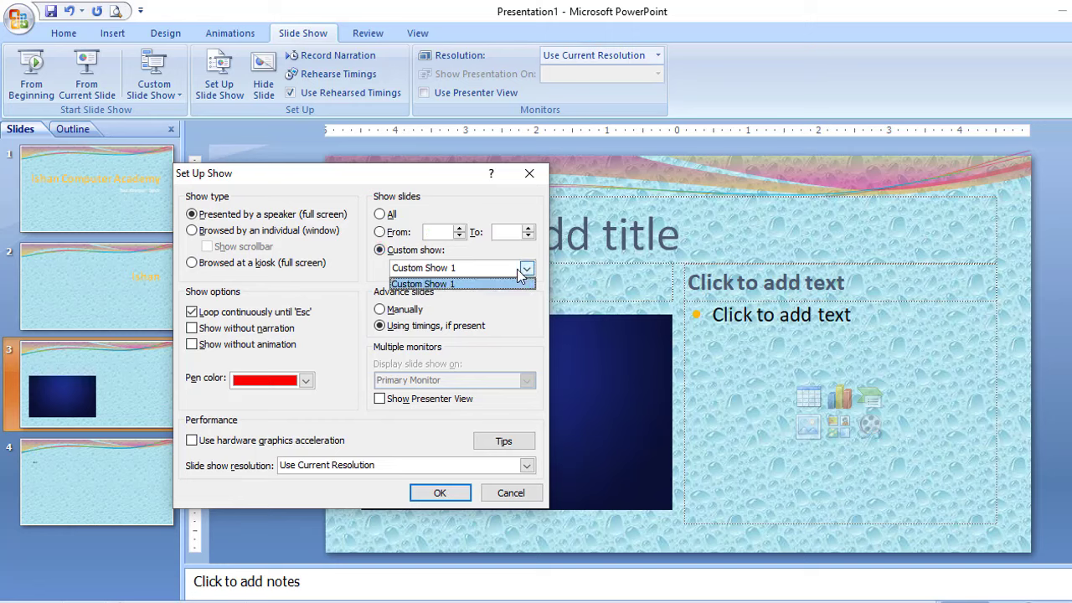
{"action": "left_click", "coordinate": [470, 284]}
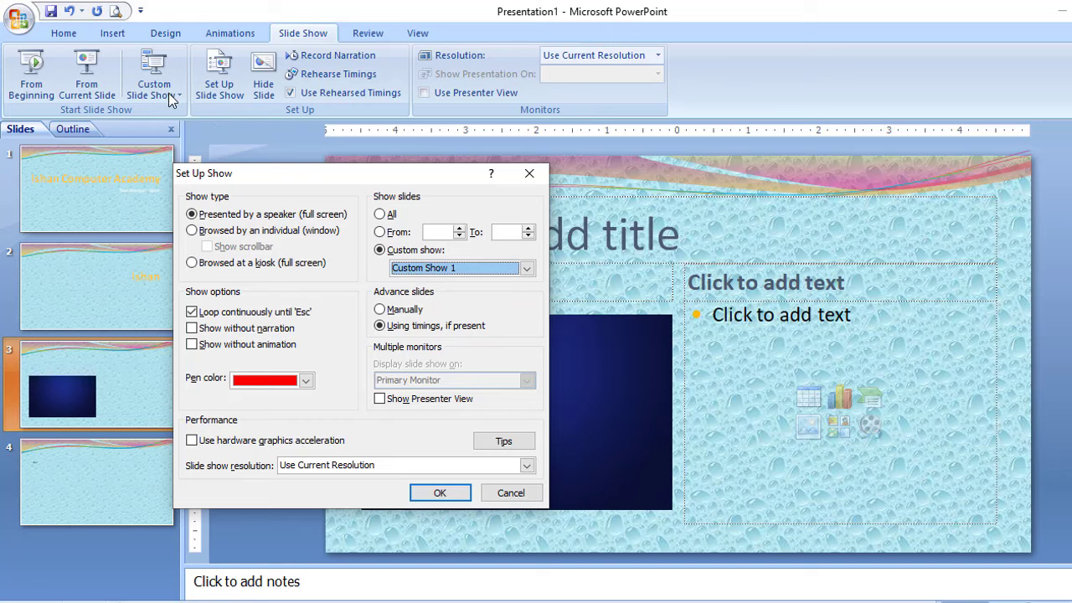
{"action": "left_click", "coordinate": [469, 269]}
{"action": "left_click", "coordinate": [472, 285]}
Change the slide show pen colour to green and close the Set Up Show dialog.
{"action": "left_click", "coordinate": [306, 381]}
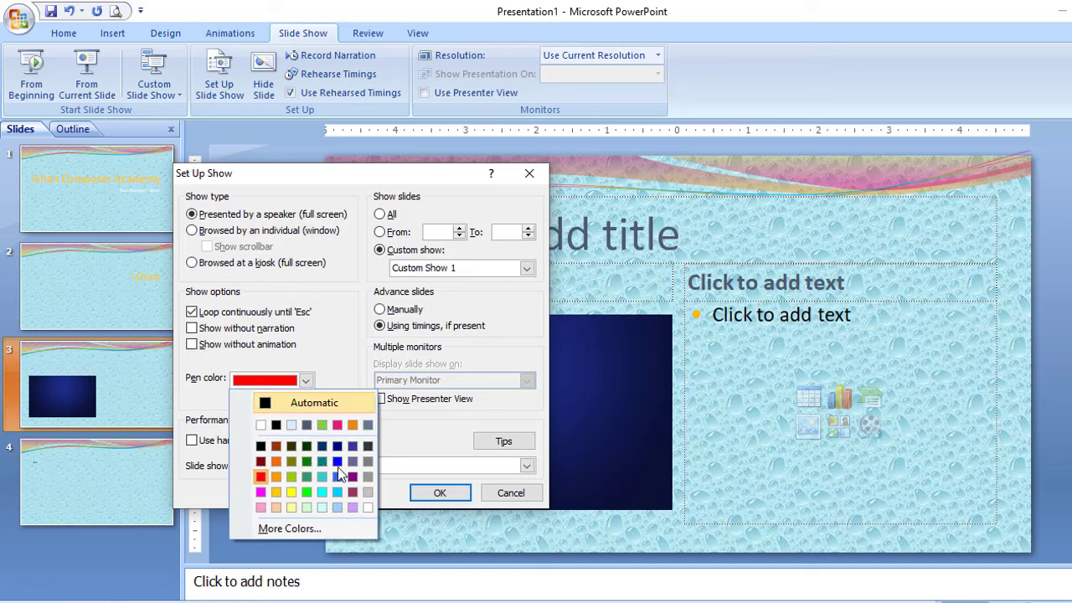
{"action": "left_click", "coordinate": [306, 461]}
{"action": "type", "text": "3"}
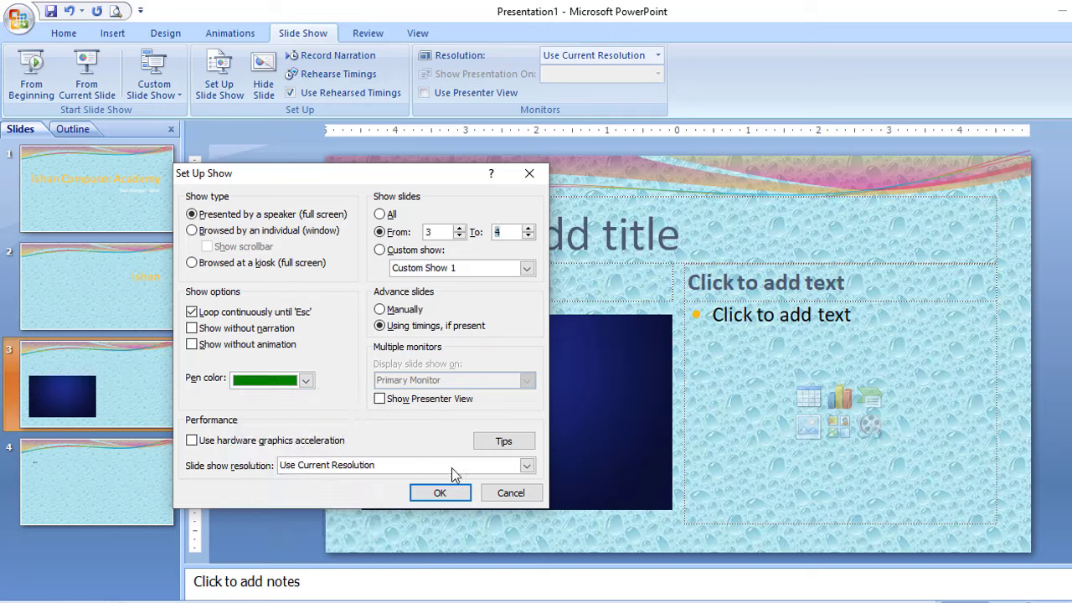
{"action": "left_click", "coordinate": [508, 492]}
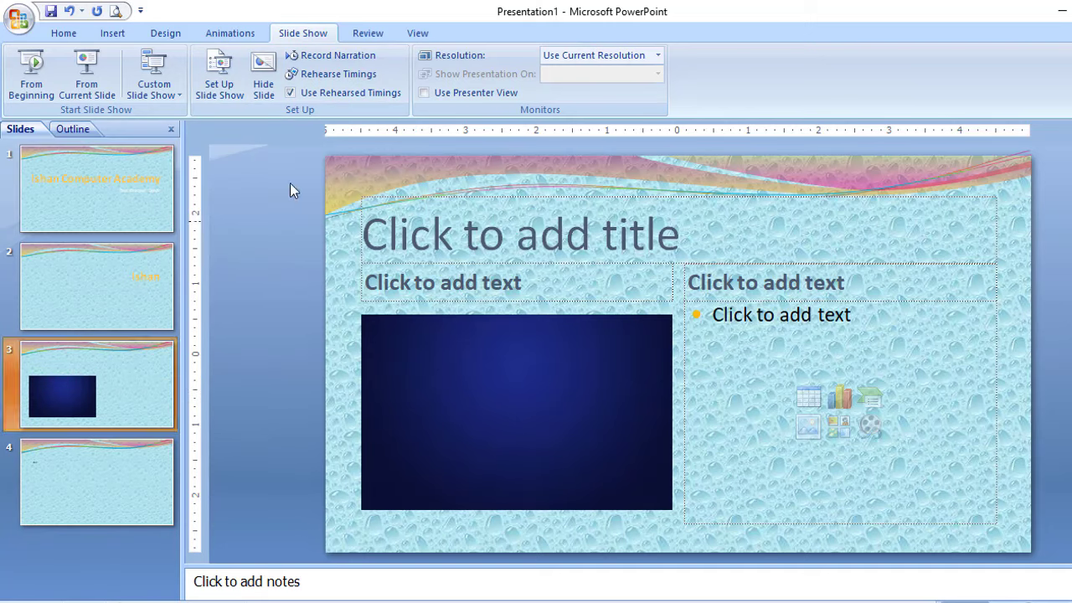
{"action": "left_click", "coordinate": [263, 74]}
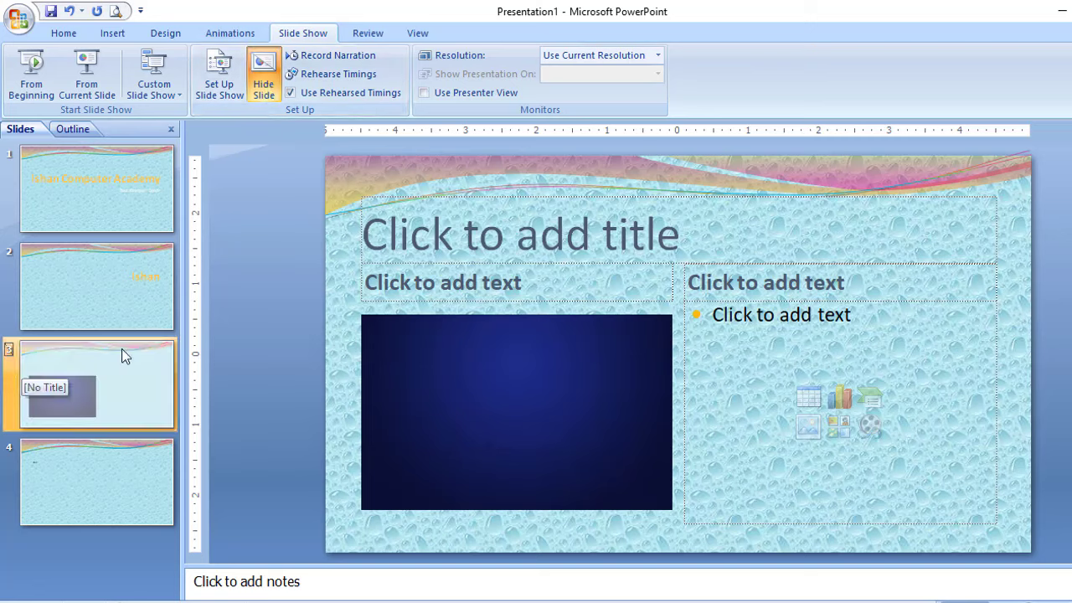
{"action": "left_click_drag", "start_coordinate": [87, 382], "coordinate": [99, 215]}
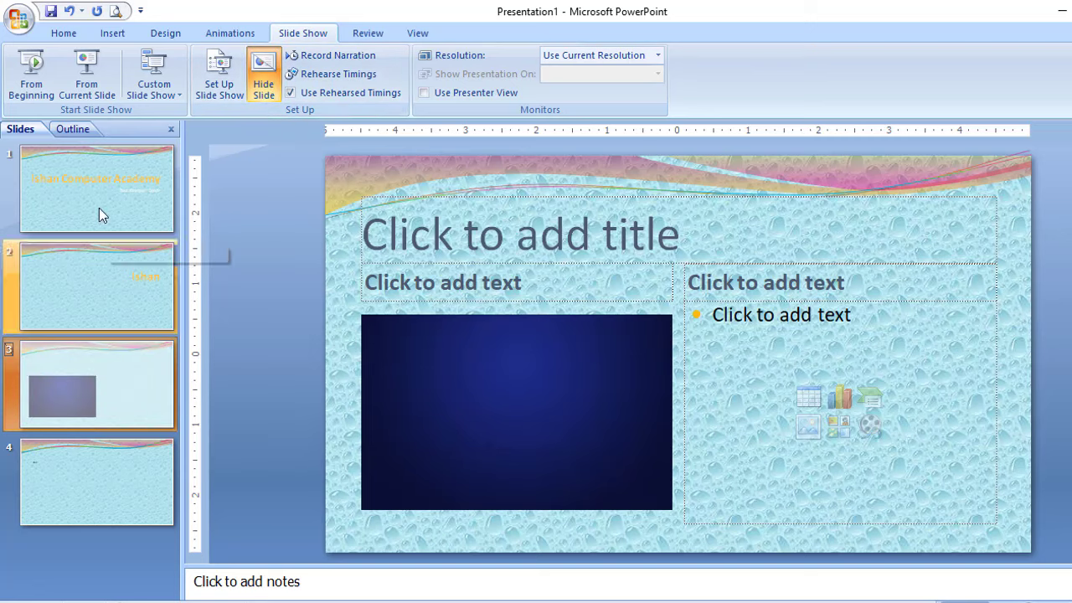
{"action": "left_click", "coordinate": [40, 90]}
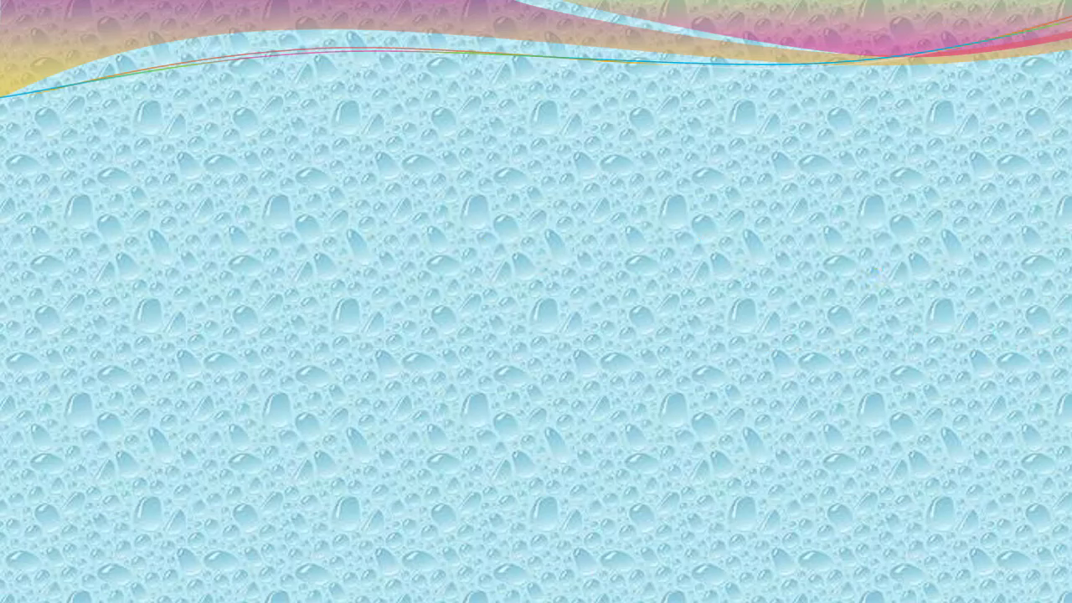
{"action": "key", "text": "Escape"}
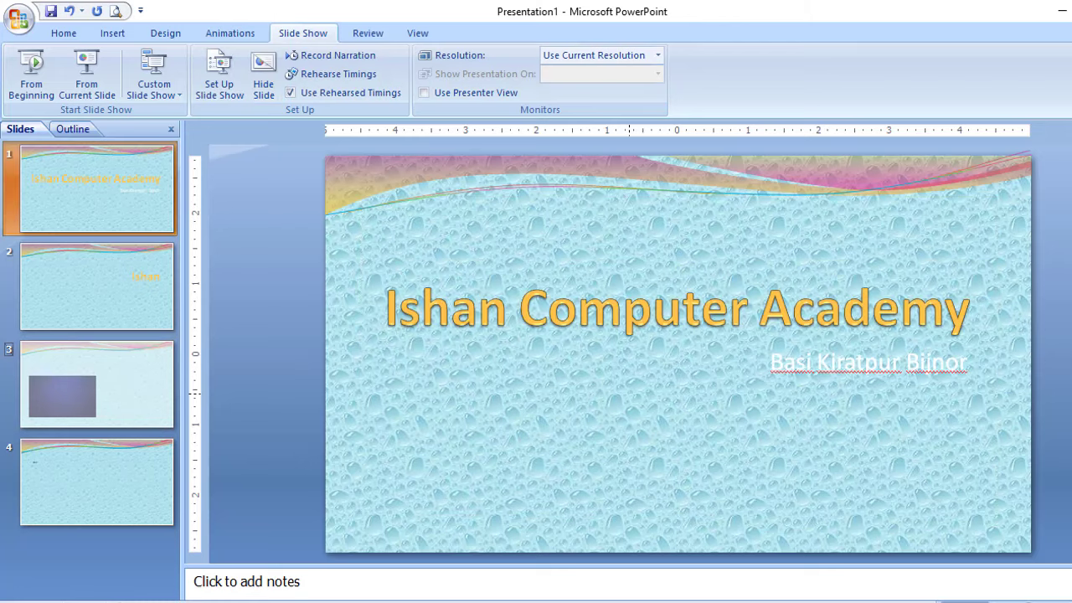
{"action": "left_click", "coordinate": [117, 374]}
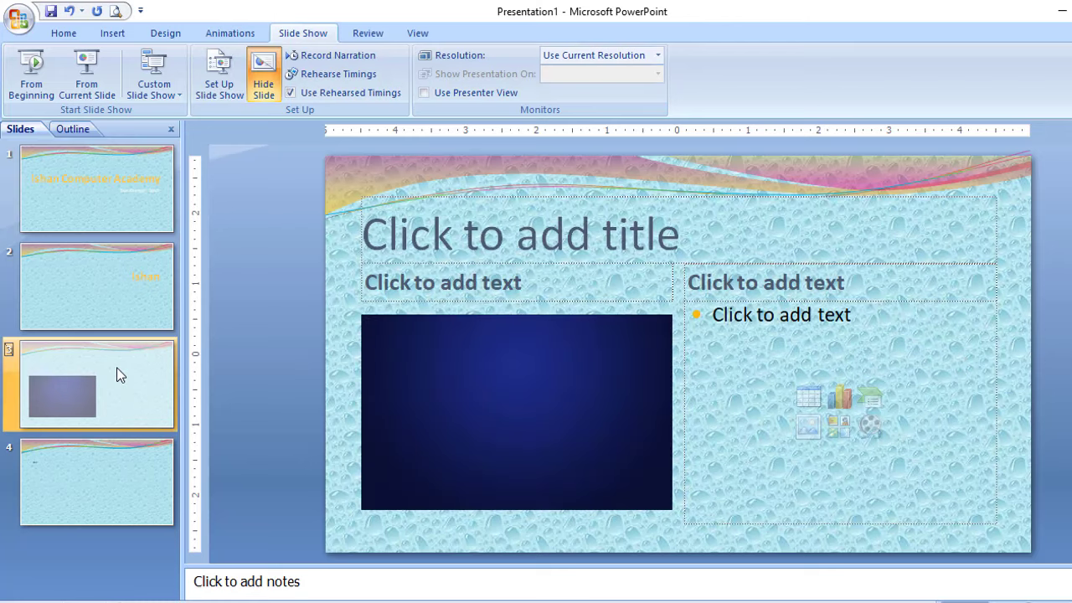
{"action": "left_click", "coordinate": [270, 89]}
{"action": "left_click", "coordinate": [273, 89]}
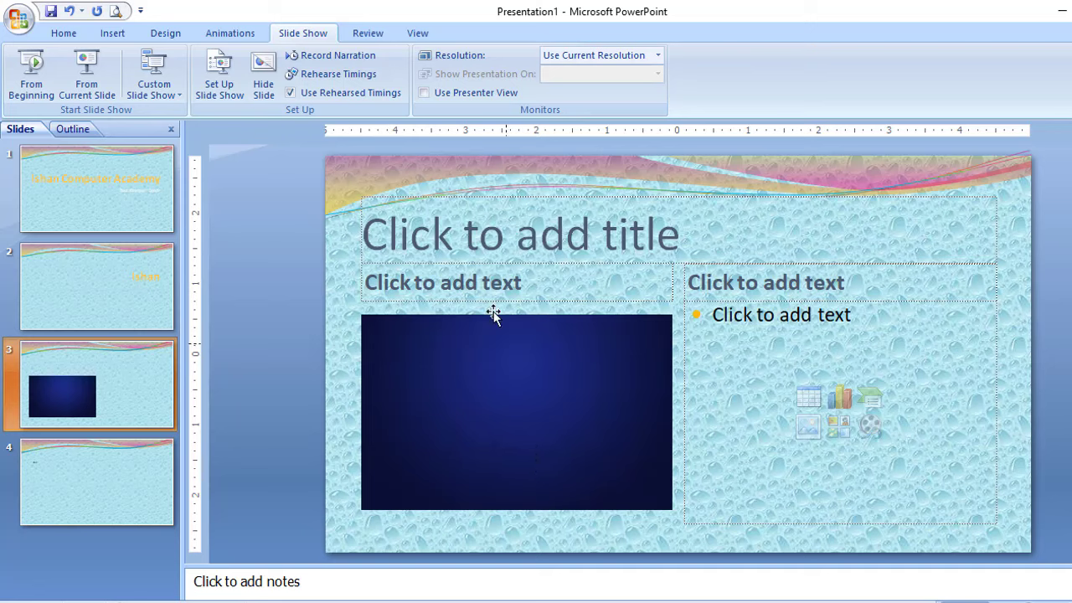
Start Record Narration and set the microphone level slightly lower.
{"action": "left_click", "coordinate": [335, 56]}
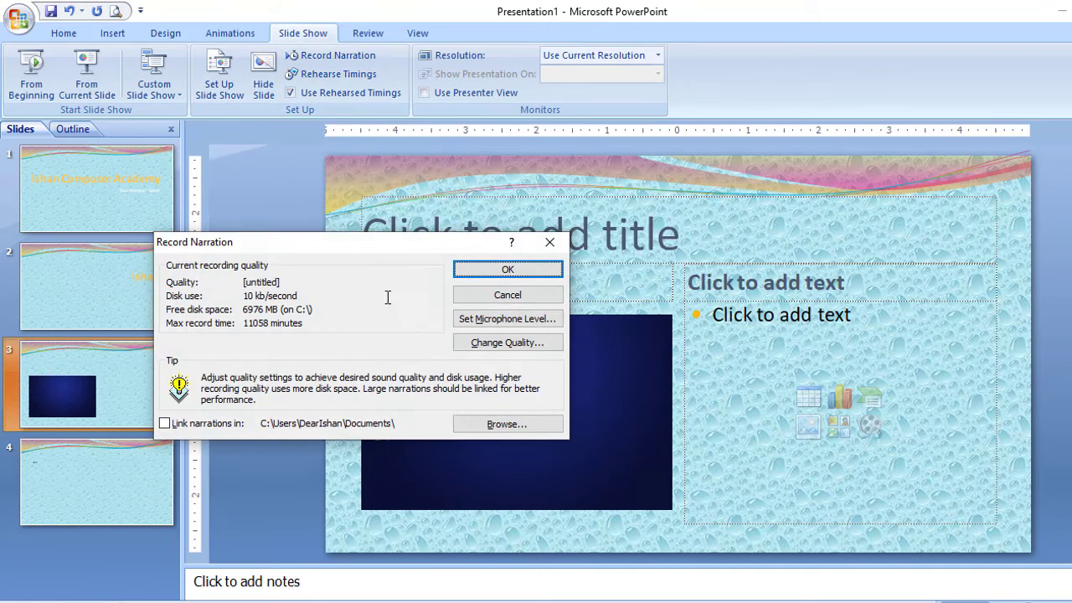
{"action": "left_click", "coordinate": [484, 326]}
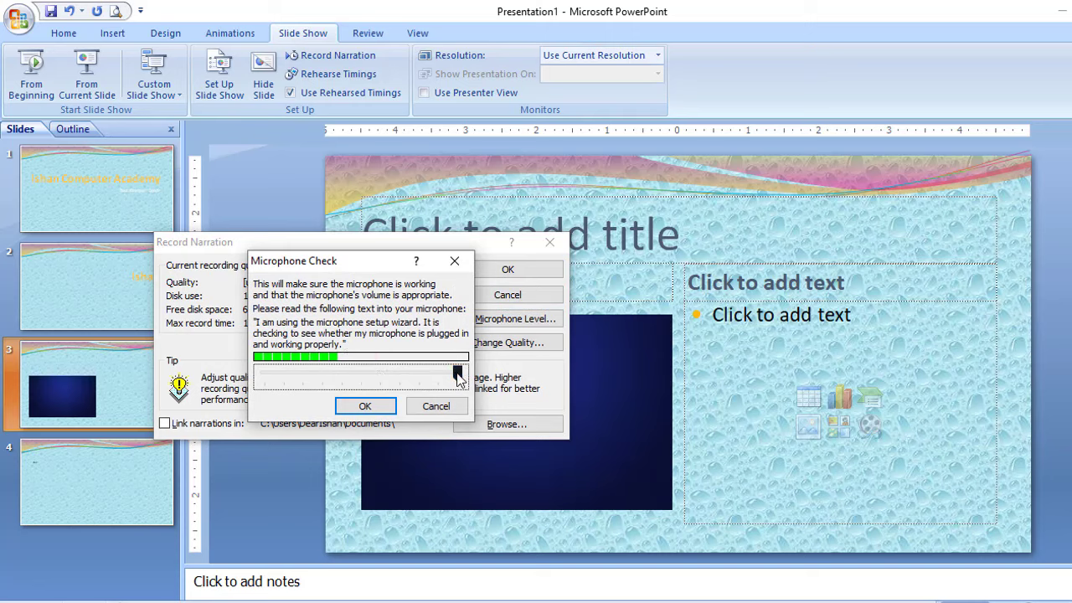
{"action": "left_click_drag", "start_coordinate": [457, 377], "coordinate": [434, 374]}
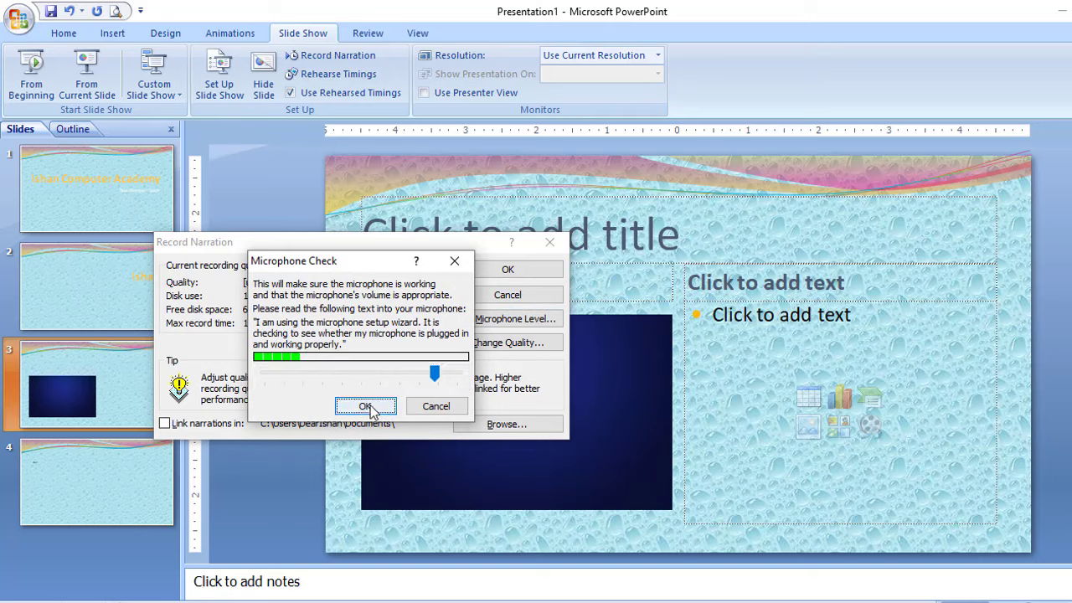
{"action": "left_click", "coordinate": [365, 407]}
Set narration quality to PCM, 11.025 kHz, 16 Bit, Mono, and continue to the start-slide prompt.
{"action": "left_click", "coordinate": [488, 343]}
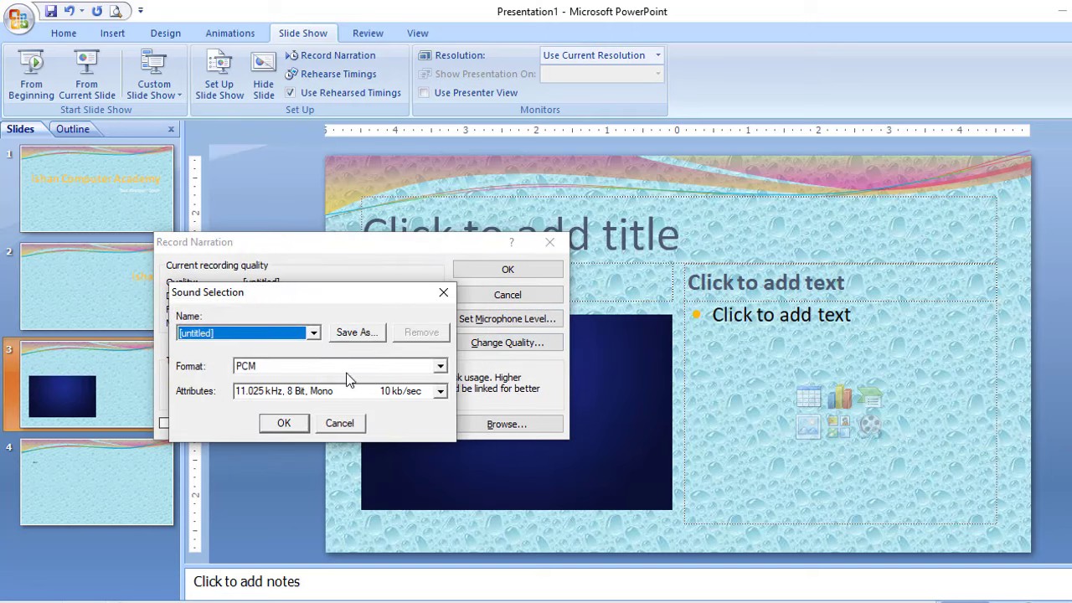
{"action": "left_click", "coordinate": [440, 366]}
{"action": "left_click", "coordinate": [439, 381]}
{"action": "left_click", "coordinate": [440, 391]}
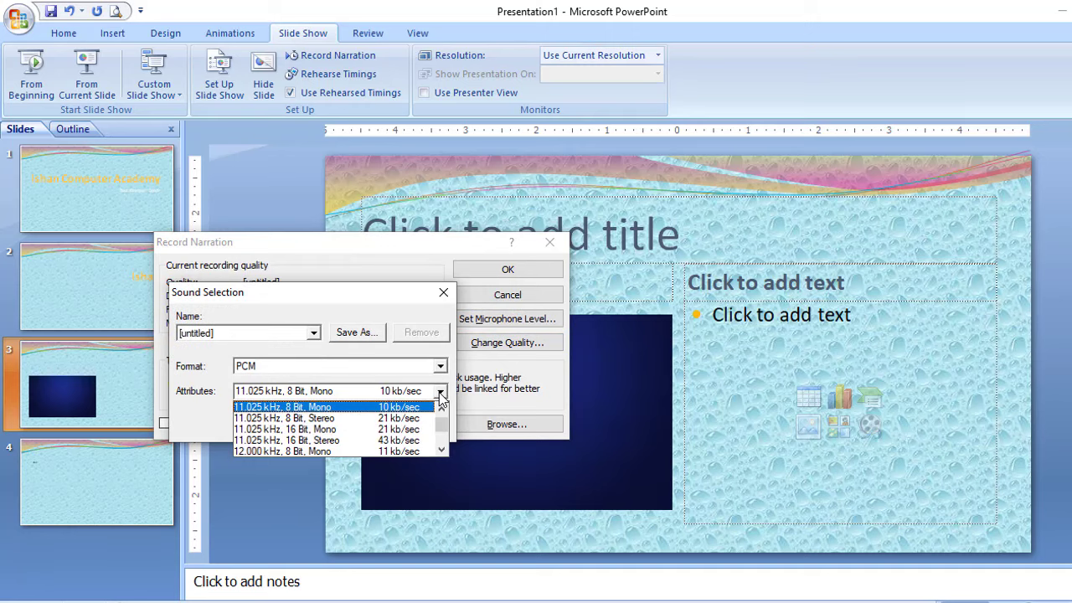
{"action": "left_click", "coordinate": [335, 429]}
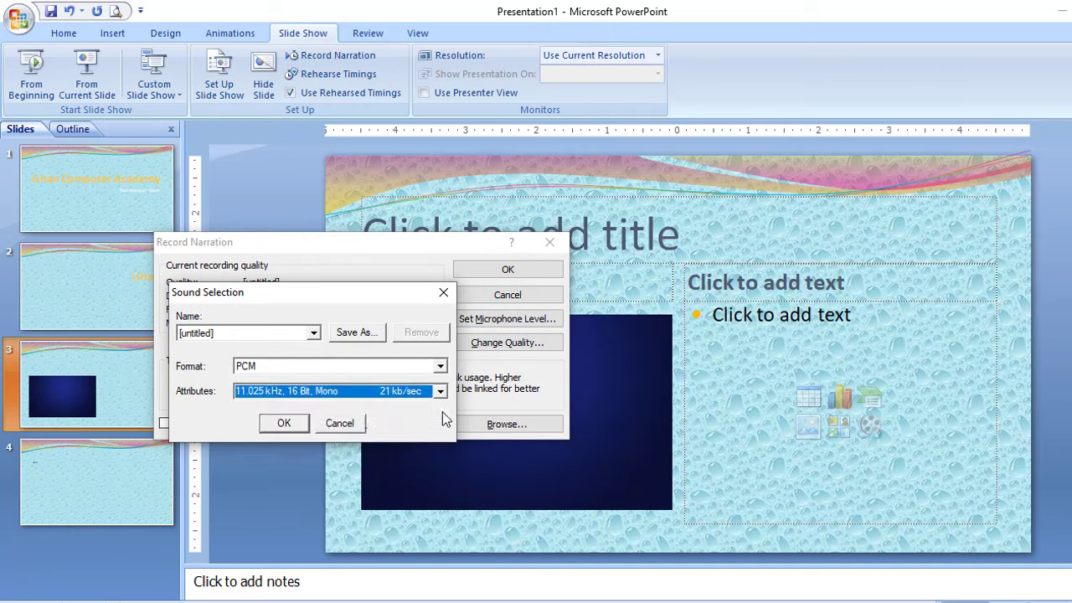
{"action": "left_click", "coordinate": [293, 423]}
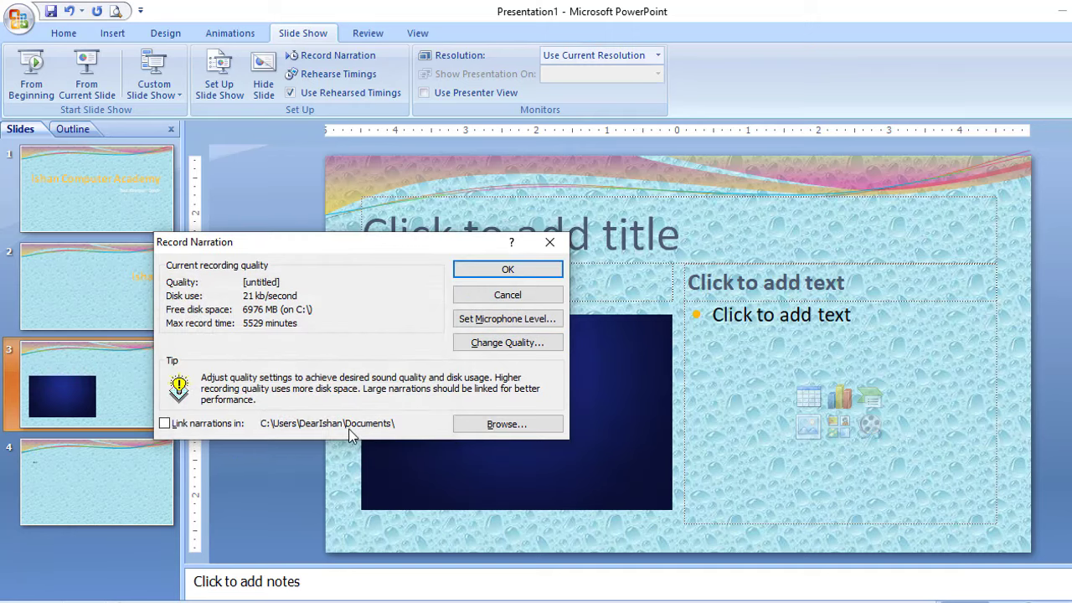
{"action": "left_click", "coordinate": [507, 269]}
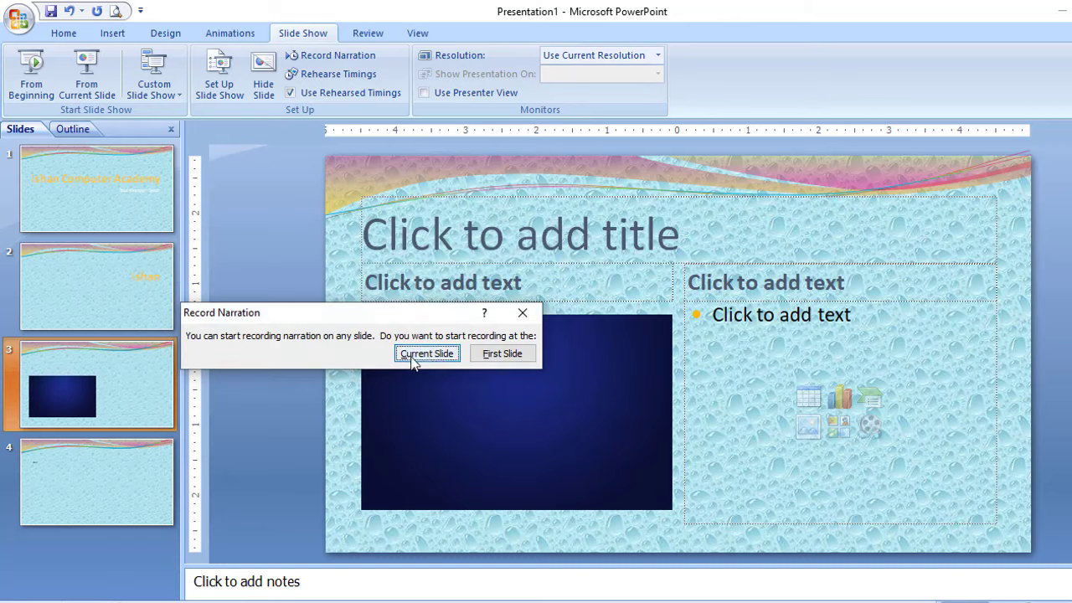
Narrate from the first slide through the title, subtitle, blue-rectangle slide and End slide until the show finishes.
{"action": "left_click", "coordinate": [491, 358]}
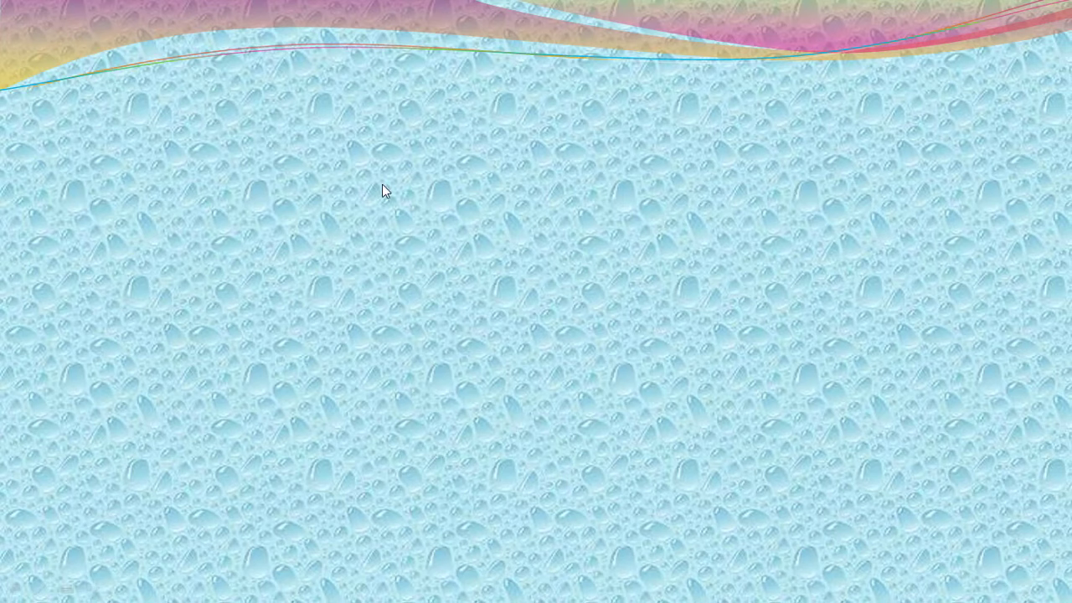
{"action": "left_click", "coordinate": [552, 361]}
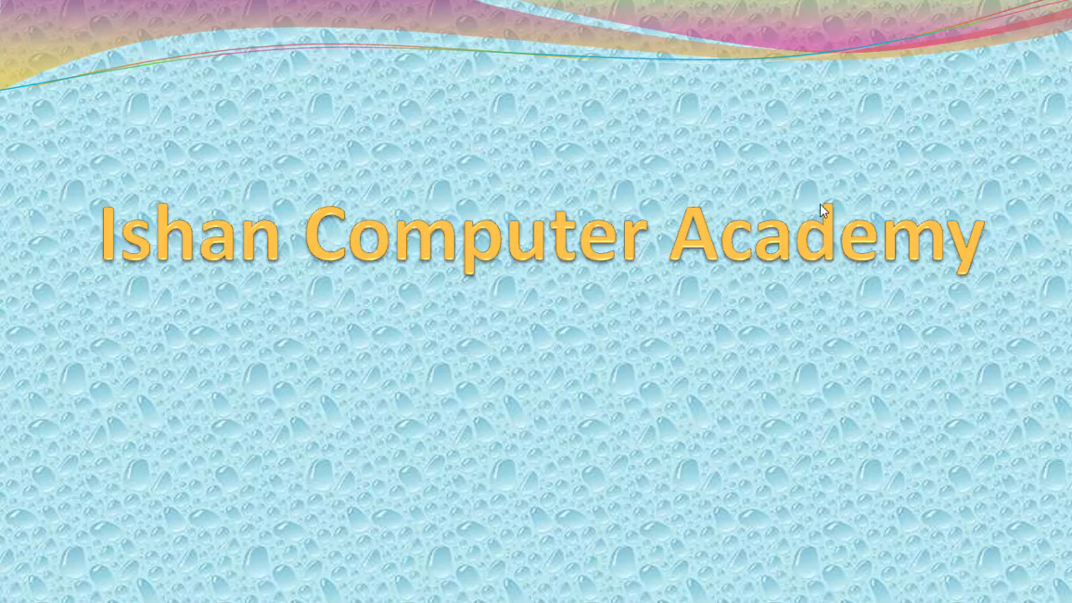
{"action": "left_click", "coordinate": [616, 423]}
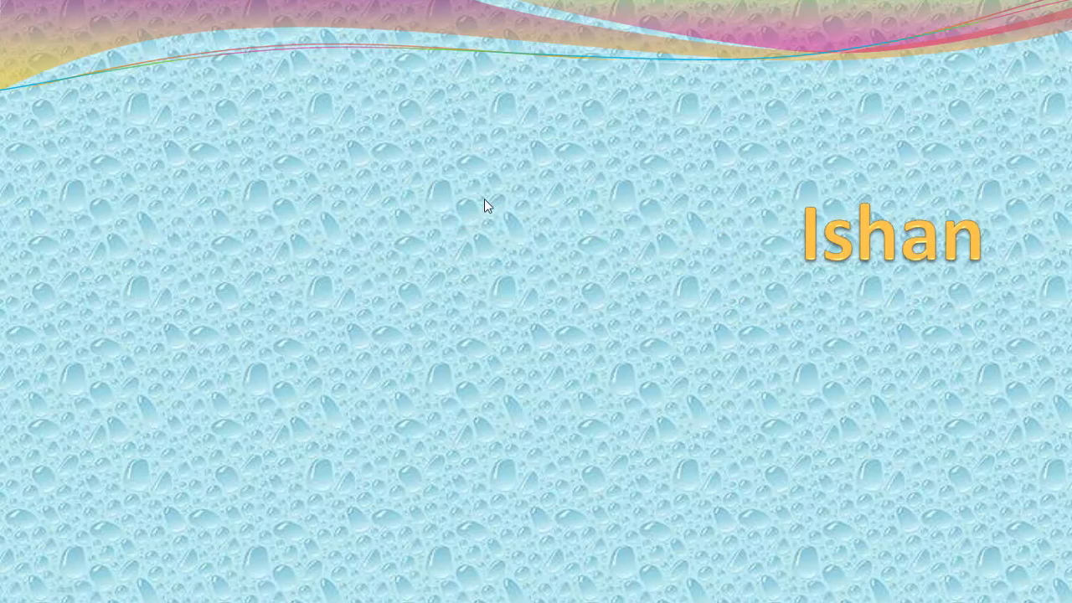
{"action": "left_click", "coordinate": [675, 385]}
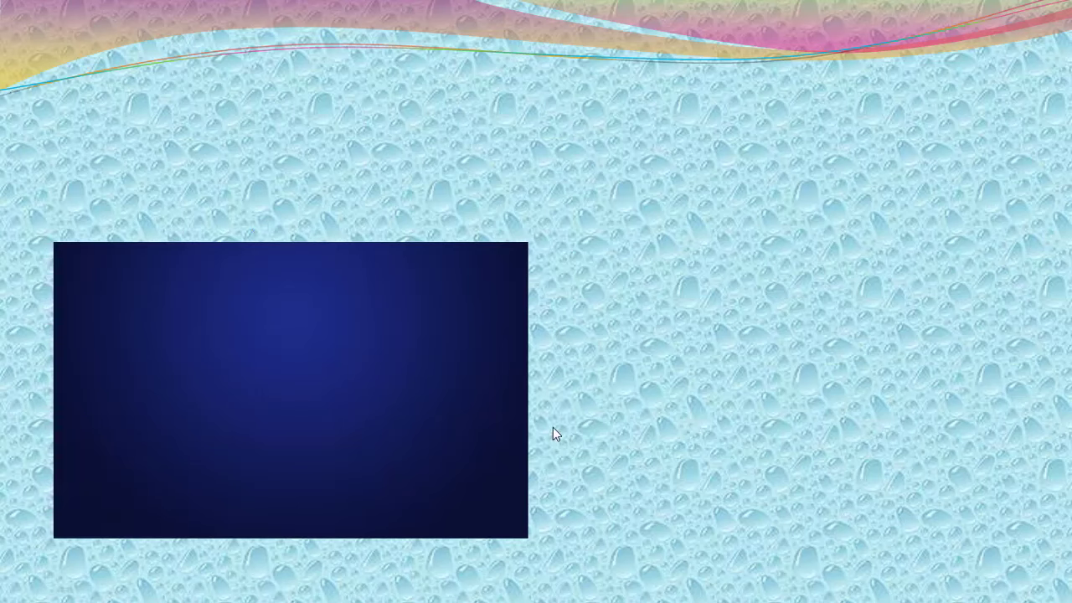
{"action": "left_click", "coordinate": [636, 381]}
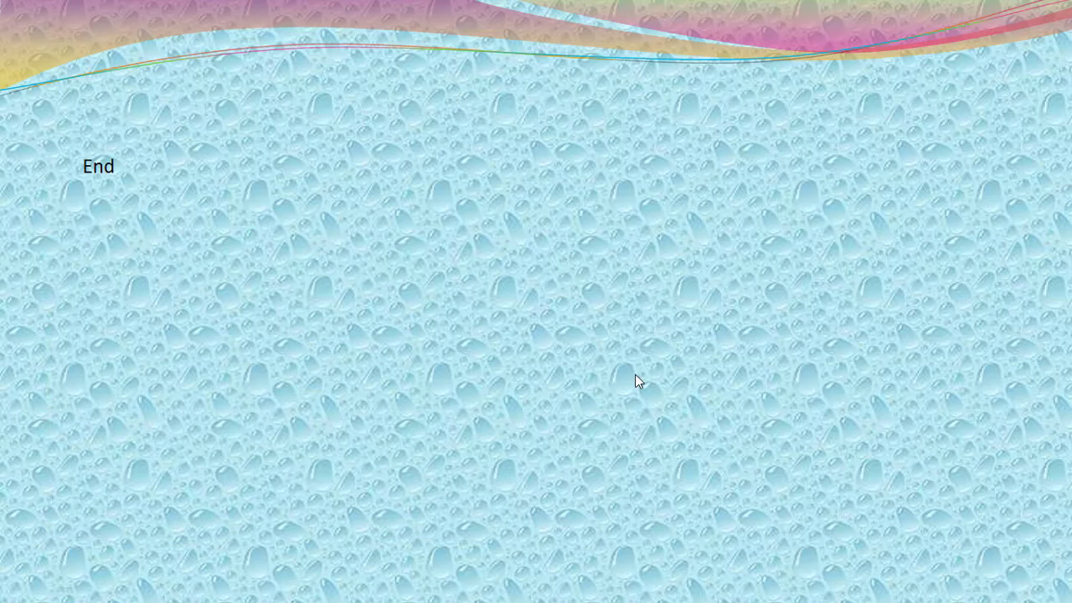
{"action": "left_click", "coordinate": [636, 381]}
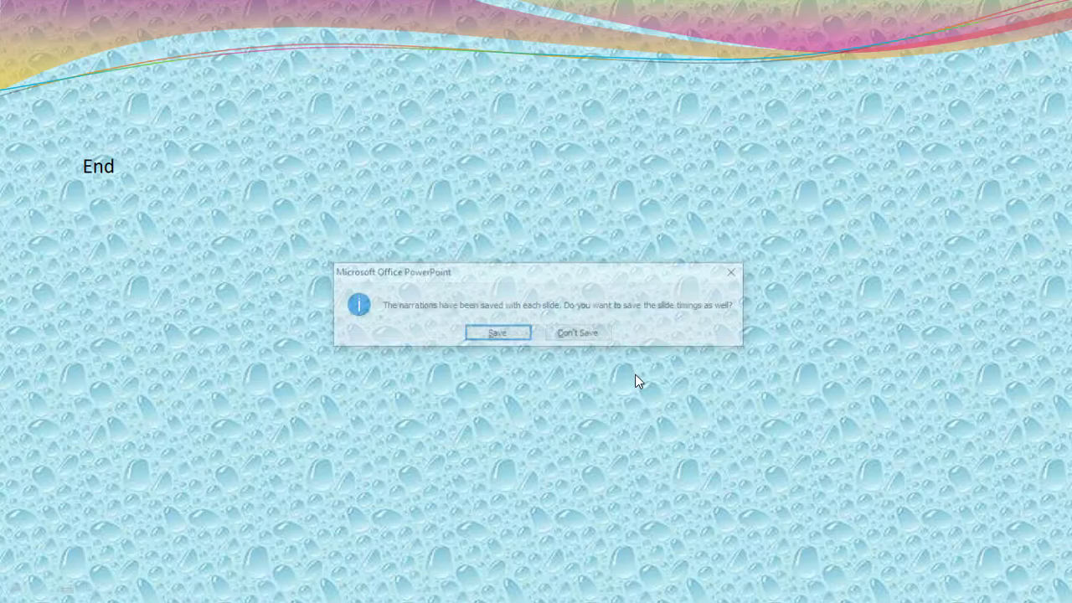
Keep the slide timings (00:21, 00:04, 00:04, 00:02), then return to Normal view on the first slide.
{"action": "left_click", "coordinate": [519, 335]}
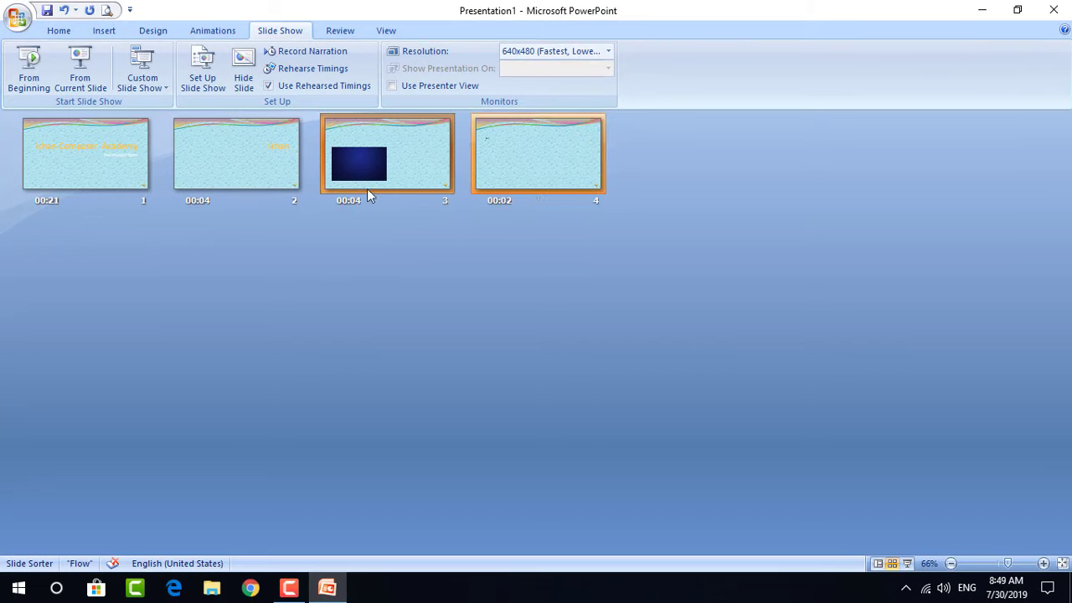
{"action": "left_click", "coordinate": [874, 564]}
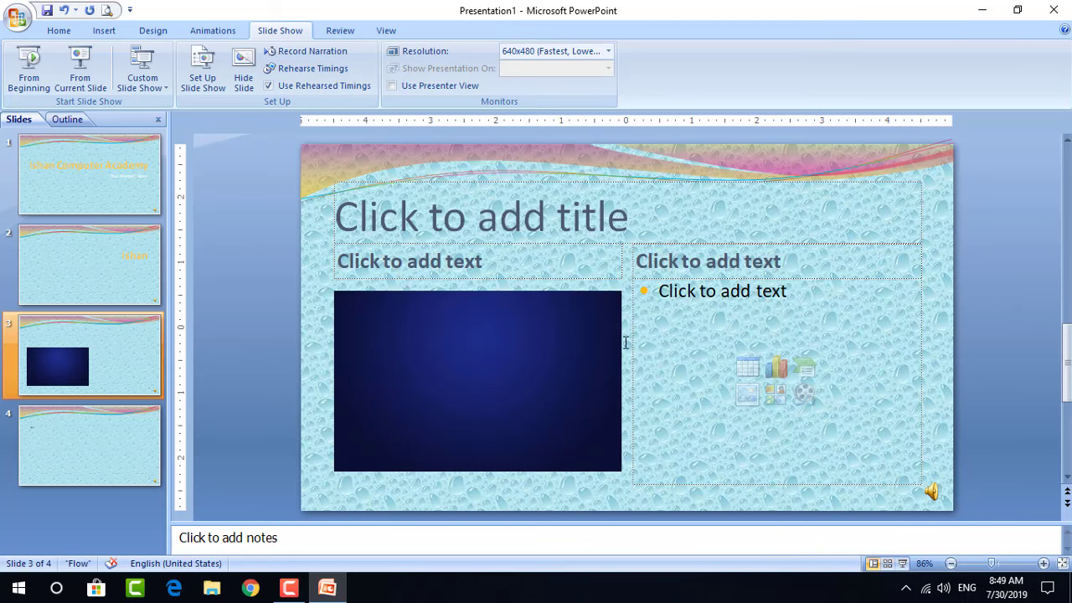
{"action": "key", "text": "ctrl+z"}
Start a spelling check from the Review tab and move the Spelling dialog off the title.
{"action": "left_click", "coordinate": [335, 34]}
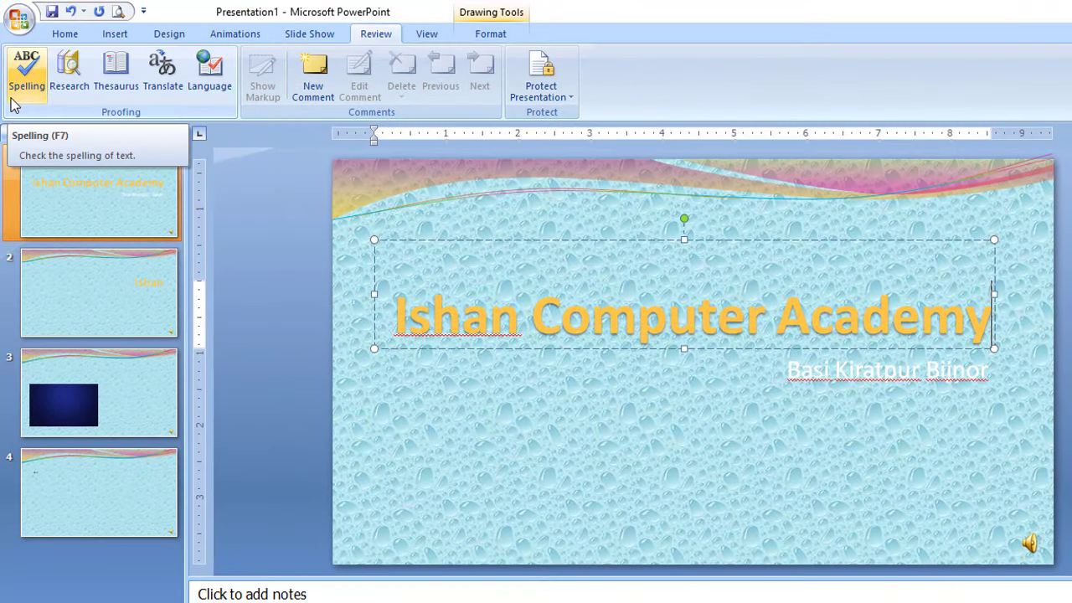
{"action": "left_click", "coordinate": [27, 73]}
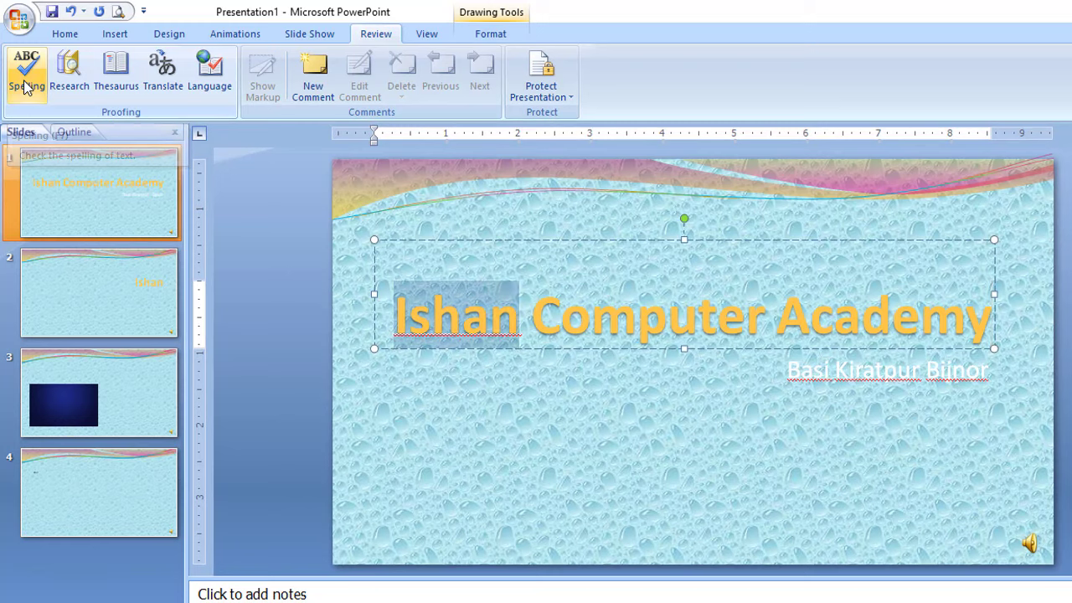
{"action": "left_click", "coordinate": [587, 189]}
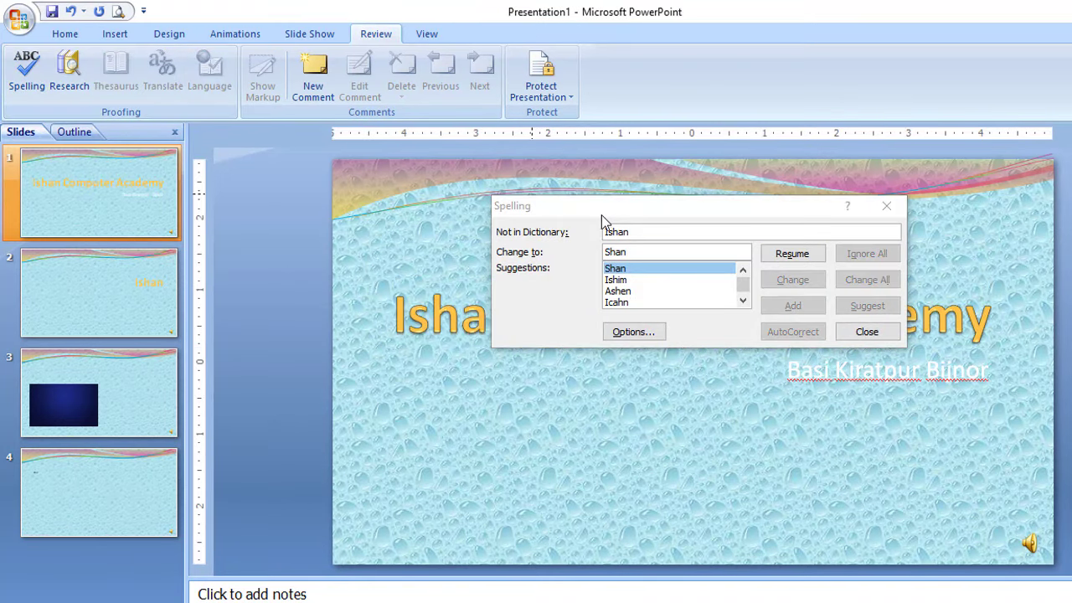
{"action": "left_click_drag", "start_coordinate": [695, 213], "coordinate": [430, 194]}
{"action": "left_click", "coordinate": [368, 213]}
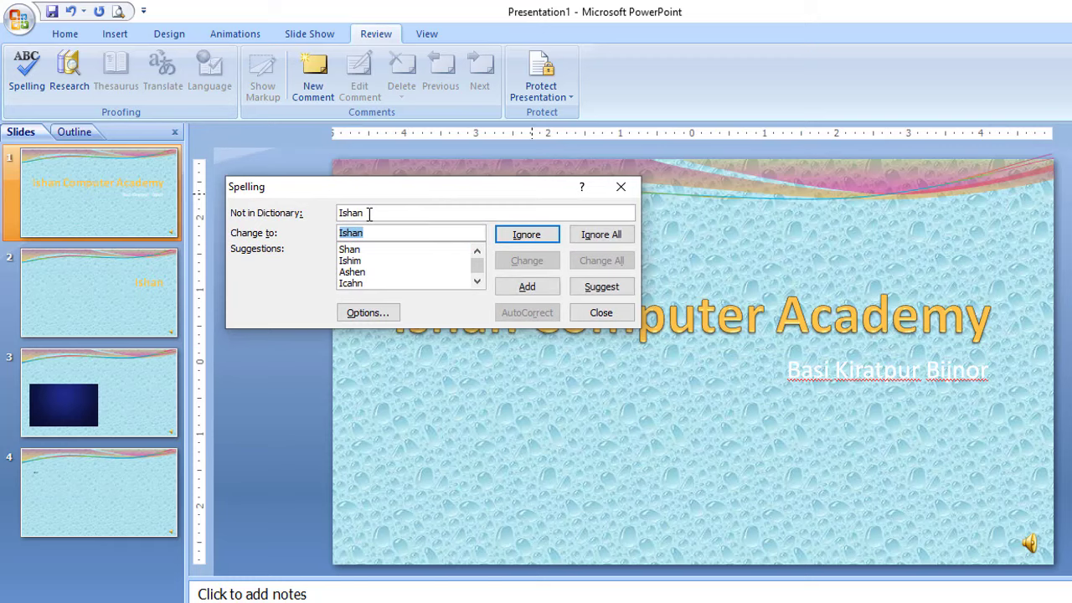
{"action": "scroll", "coordinate": [372, 274], "scroll_direction": "down", "scroll_amount": 1}
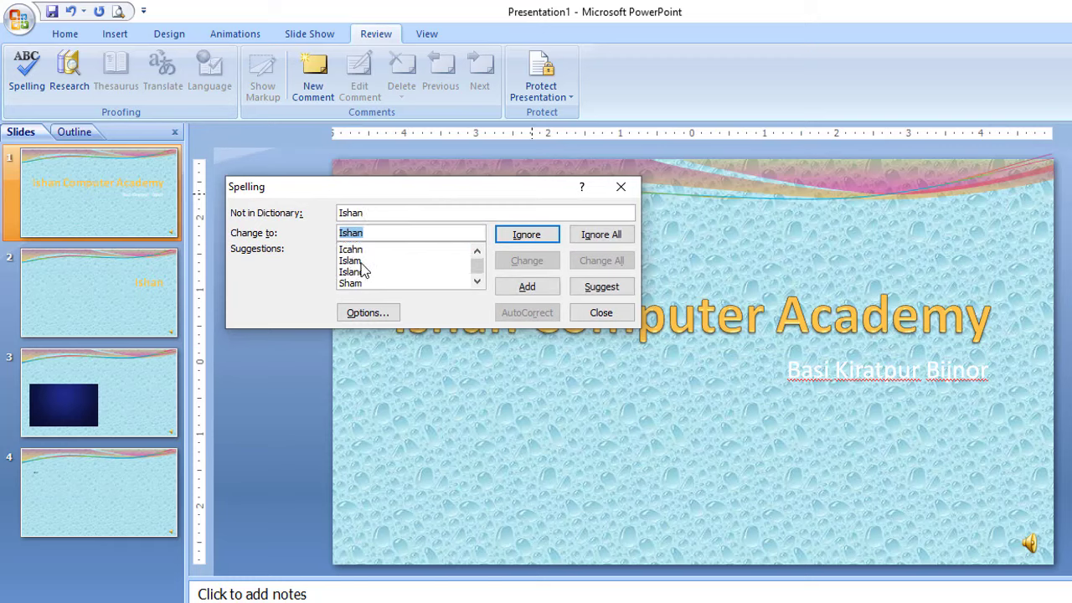
{"action": "scroll", "coordinate": [419, 270], "scroll_direction": "down", "scroll_amount": 1}
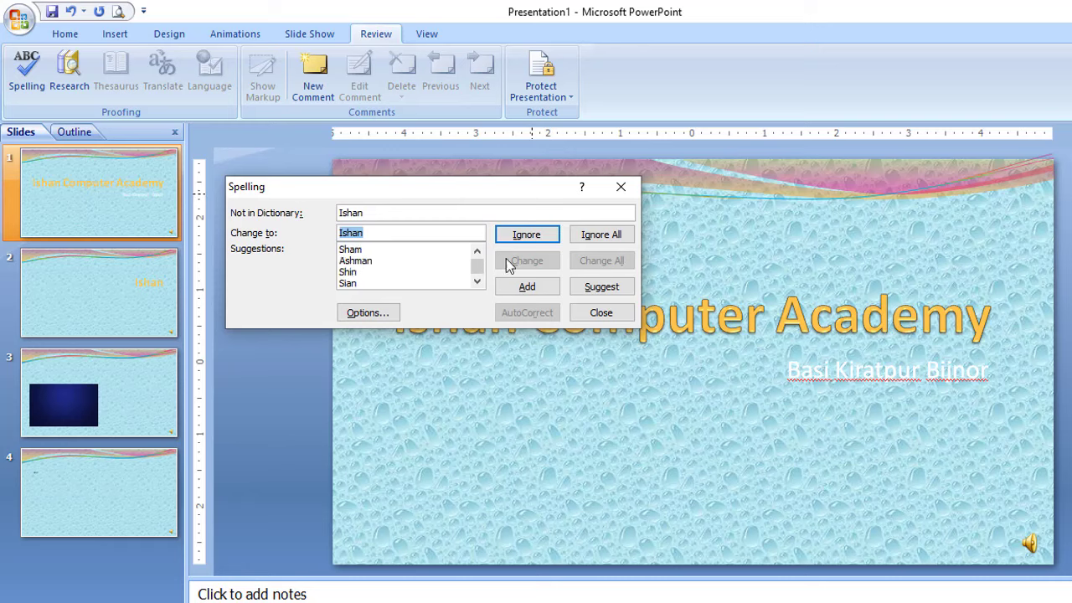
Ignore Ishan, Basi and Kiratpur, then close the spell check at Bijnor.
{"action": "left_click", "coordinate": [528, 236]}
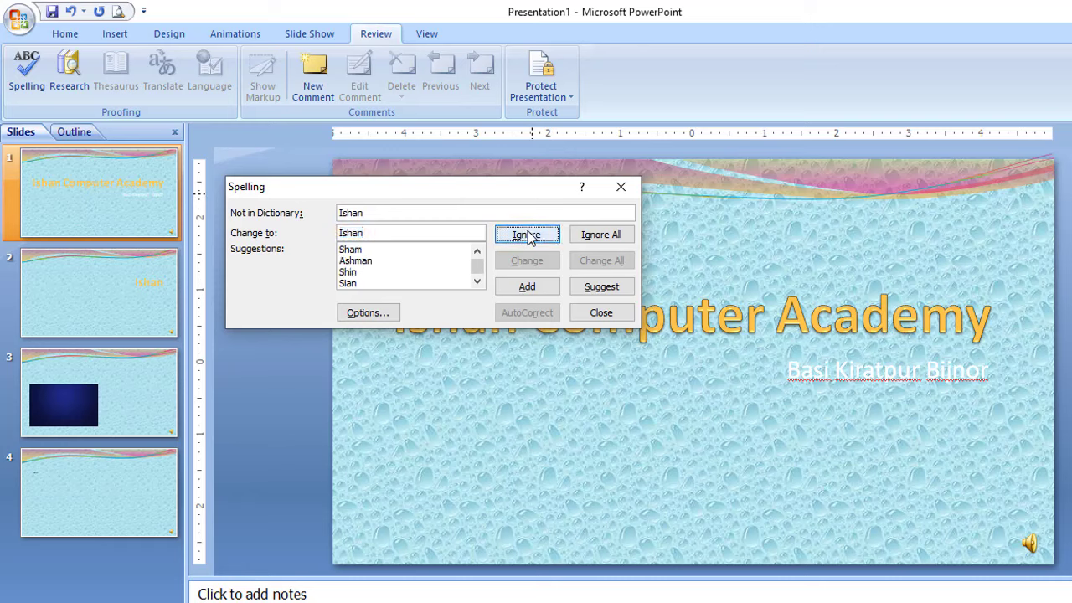
{"action": "left_click", "coordinate": [531, 236]}
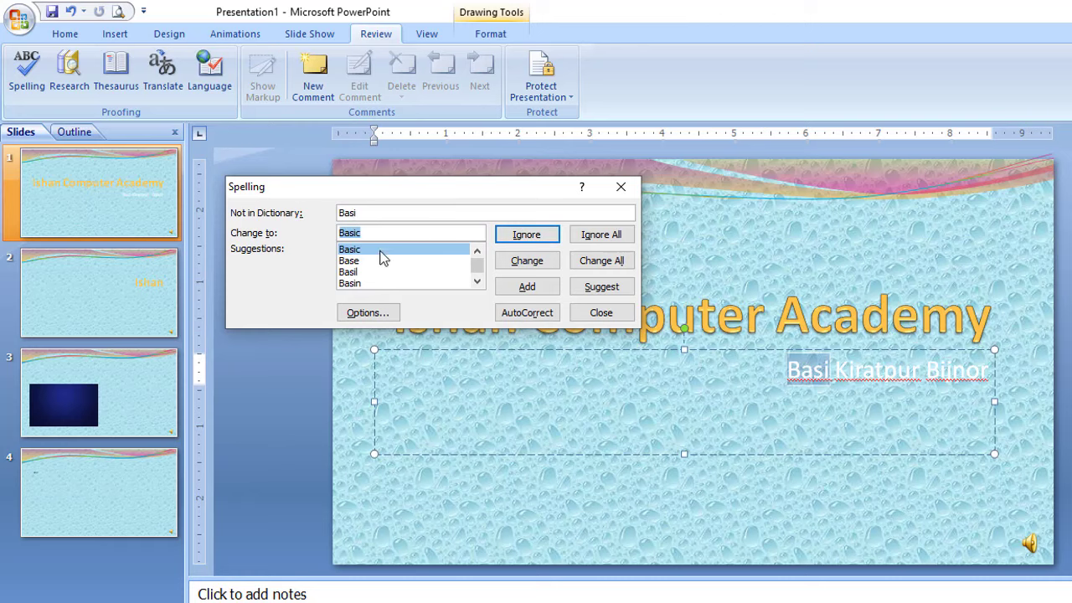
{"action": "left_click", "coordinate": [527, 238]}
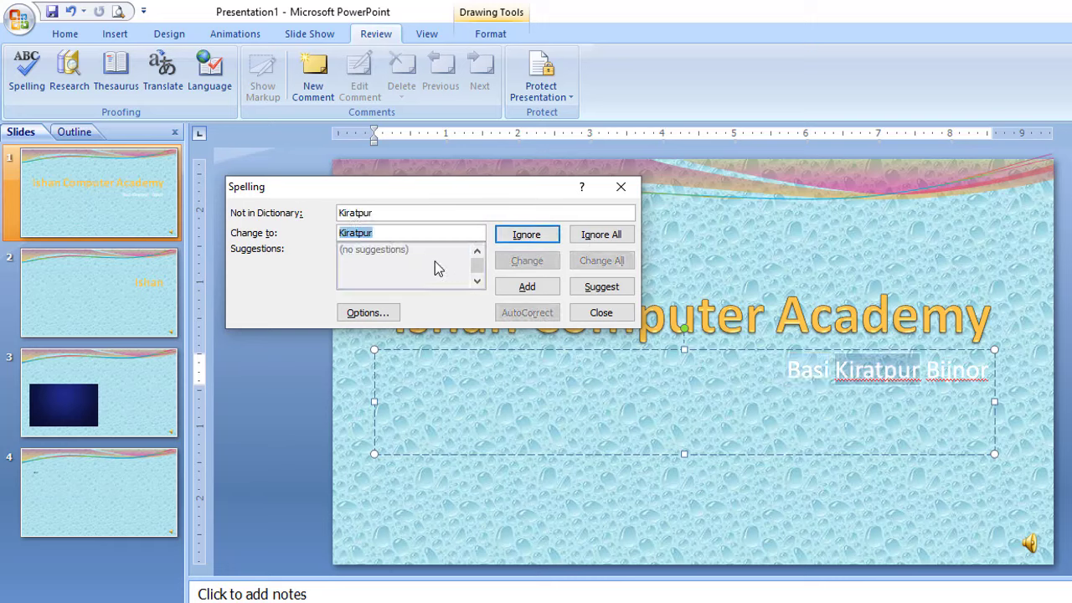
{"action": "left_click", "coordinate": [540, 245]}
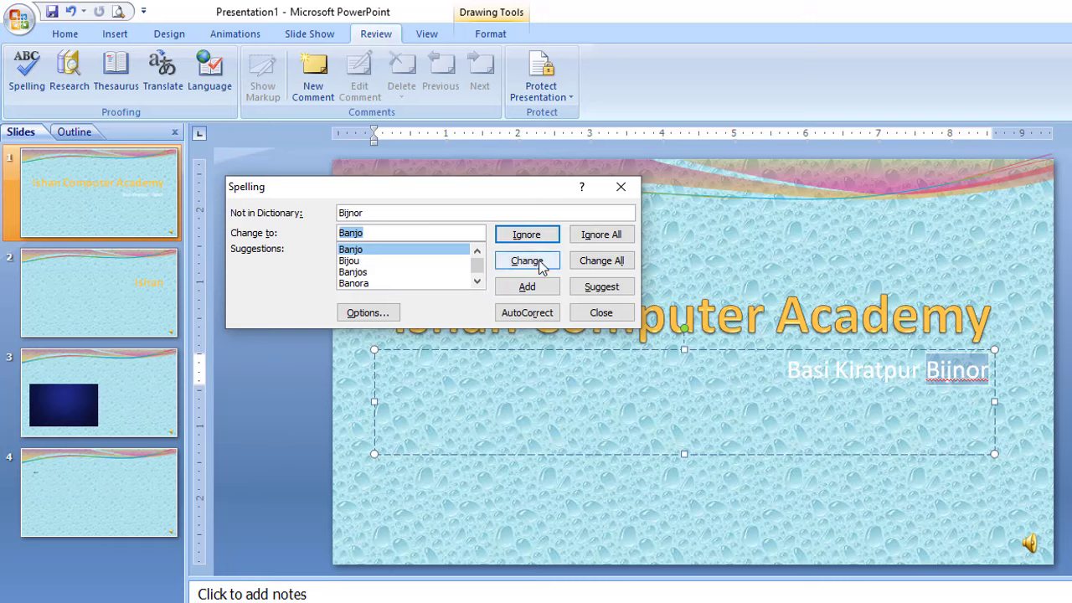
{"action": "left_click", "coordinate": [621, 187]}
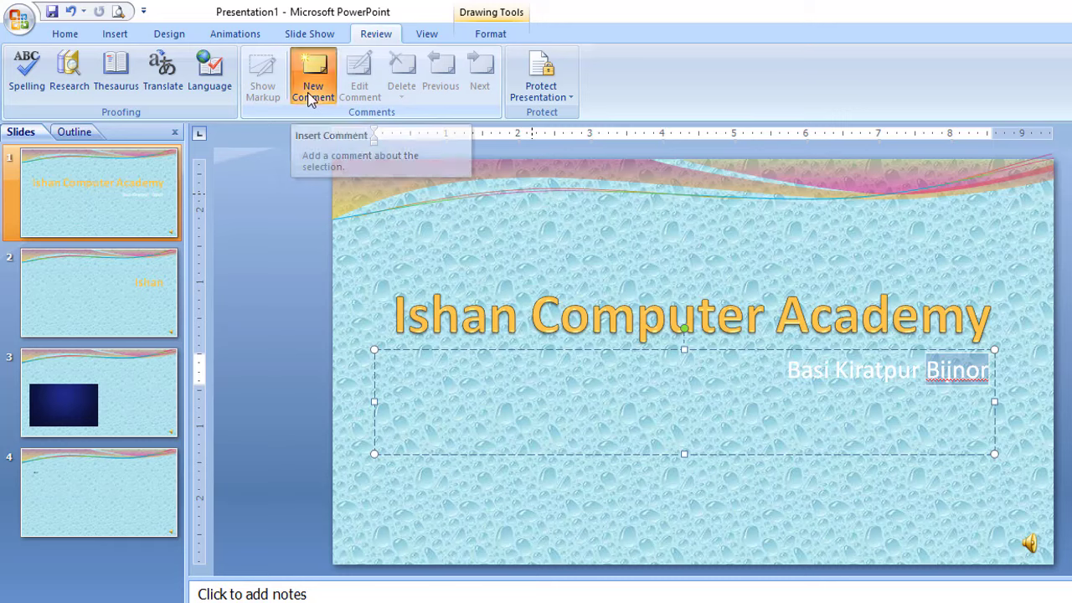
{"action": "left_click", "coordinate": [310, 97]}
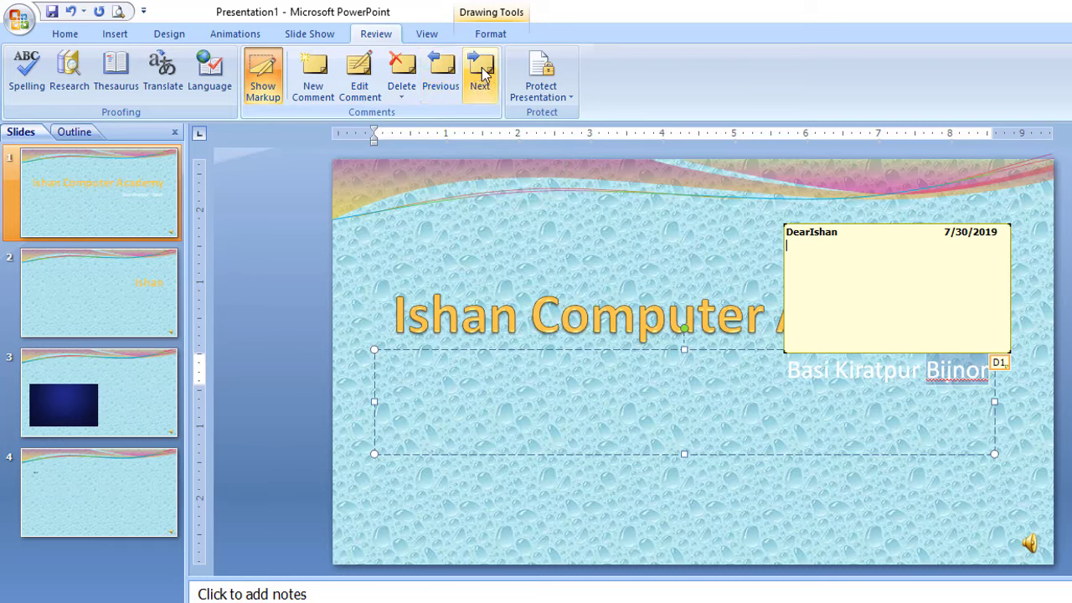
{"action": "left_click", "coordinate": [401, 67]}
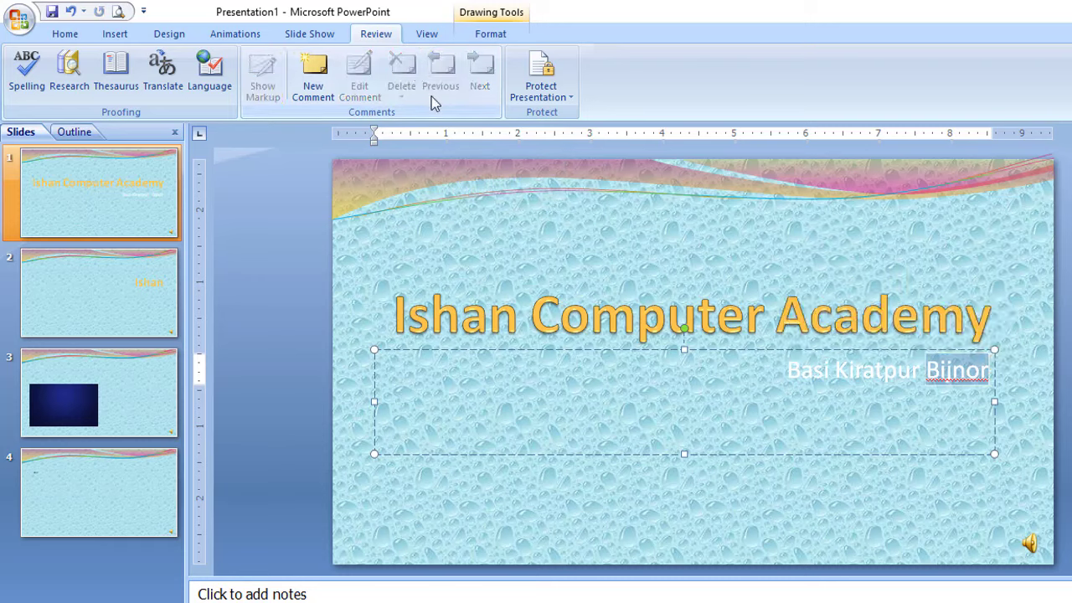
View the four slides in Slide Sorter with their timings, then show slide 1 as a Notes Page.
{"action": "left_click", "coordinate": [426, 34]}
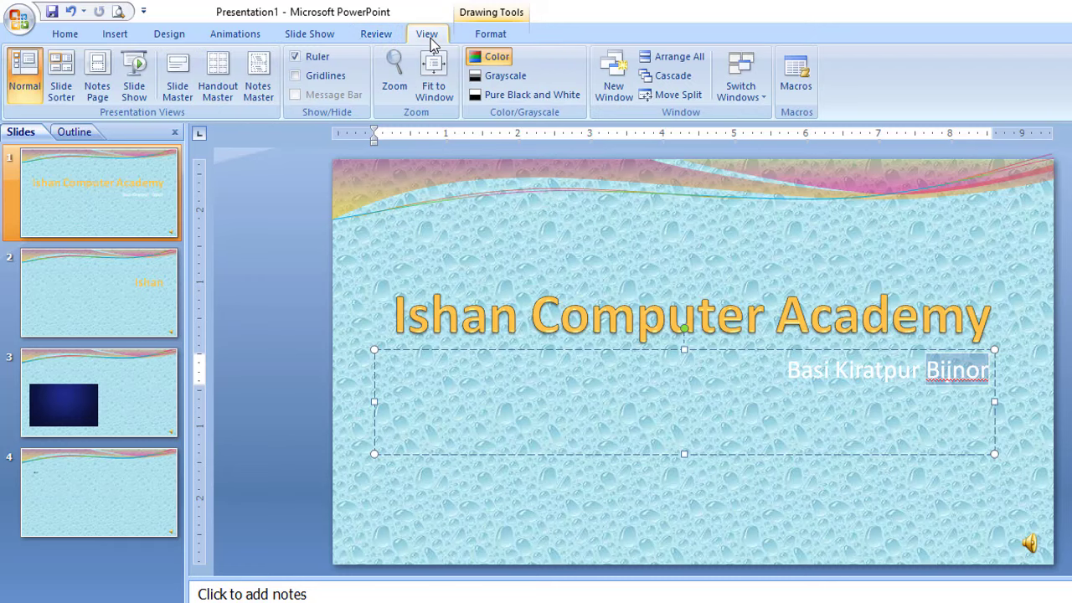
{"action": "left_click", "coordinate": [28, 77]}
{"action": "left_click", "coordinate": [71, 73]}
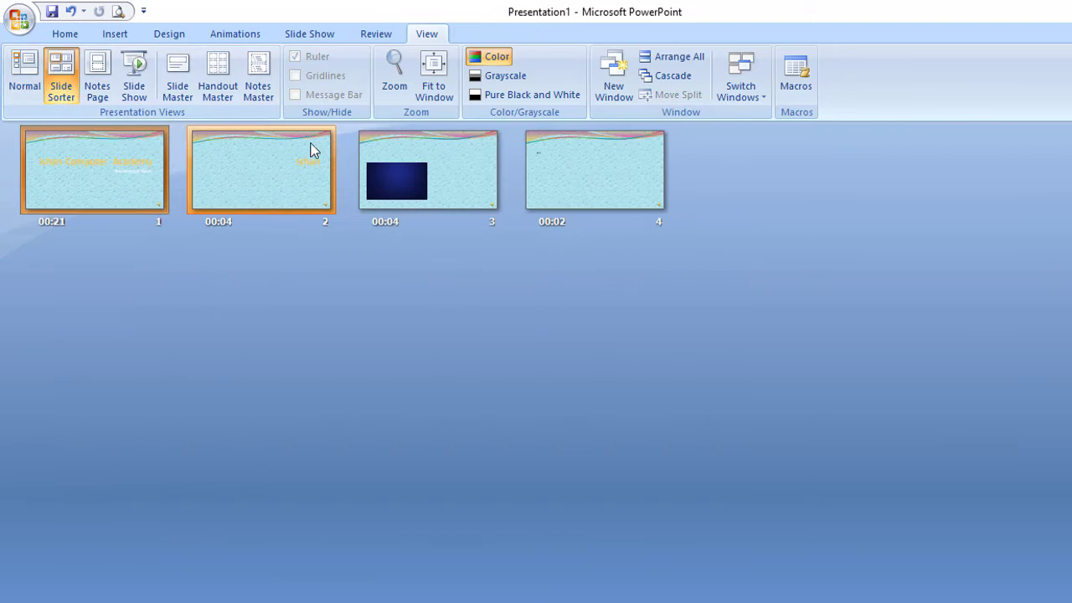
{"action": "left_click", "coordinate": [145, 185]}
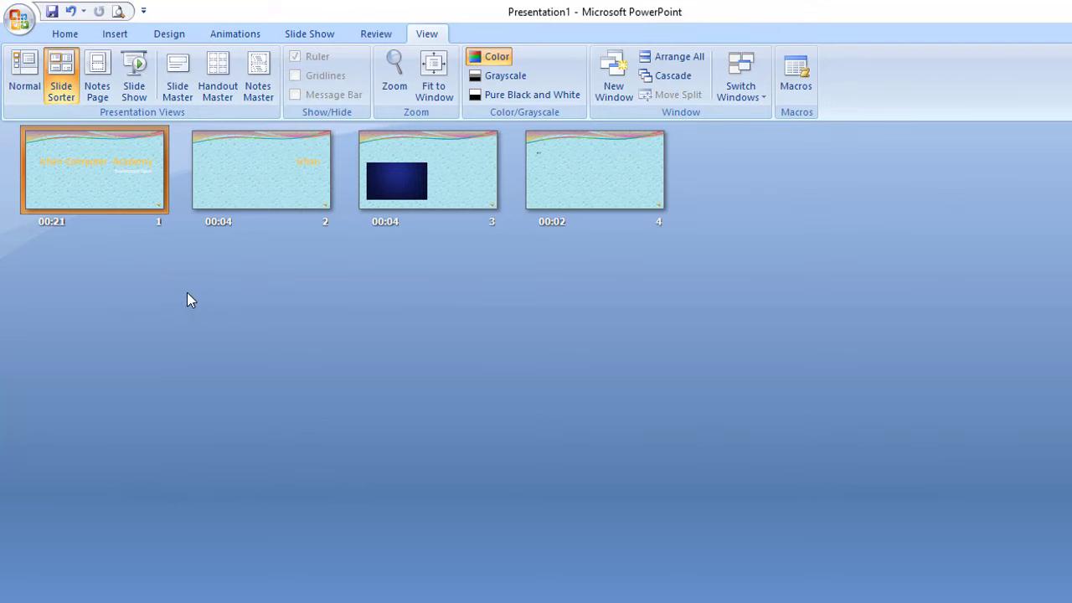
{"action": "left_click", "coordinate": [97, 80]}
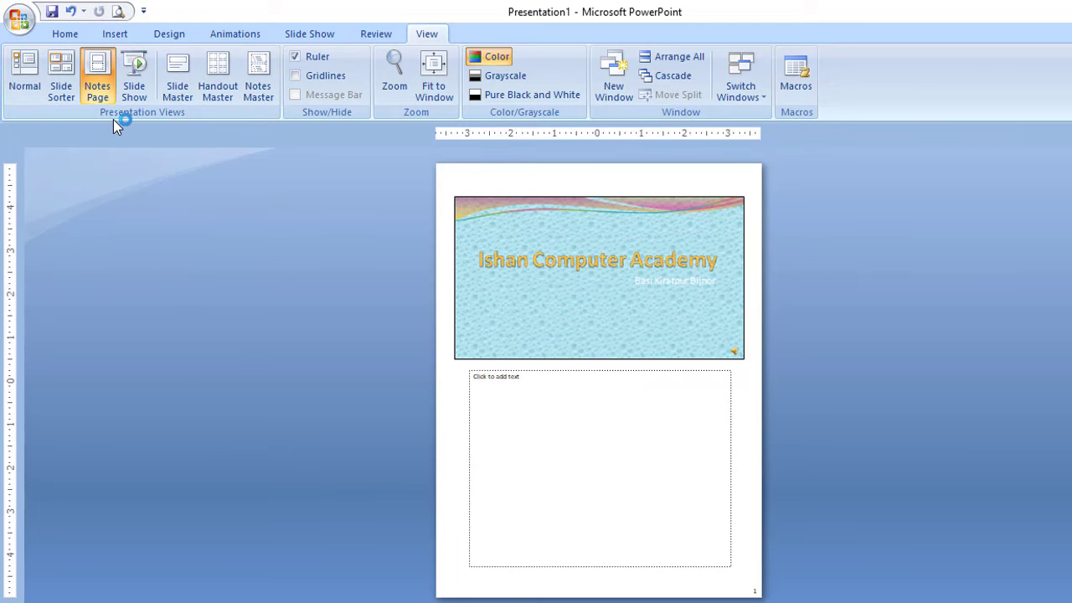
Look at the Slide Master, return to the notes page, toggle the ruler off and on, then go to Normal view.
{"action": "left_click", "coordinate": [182, 91]}
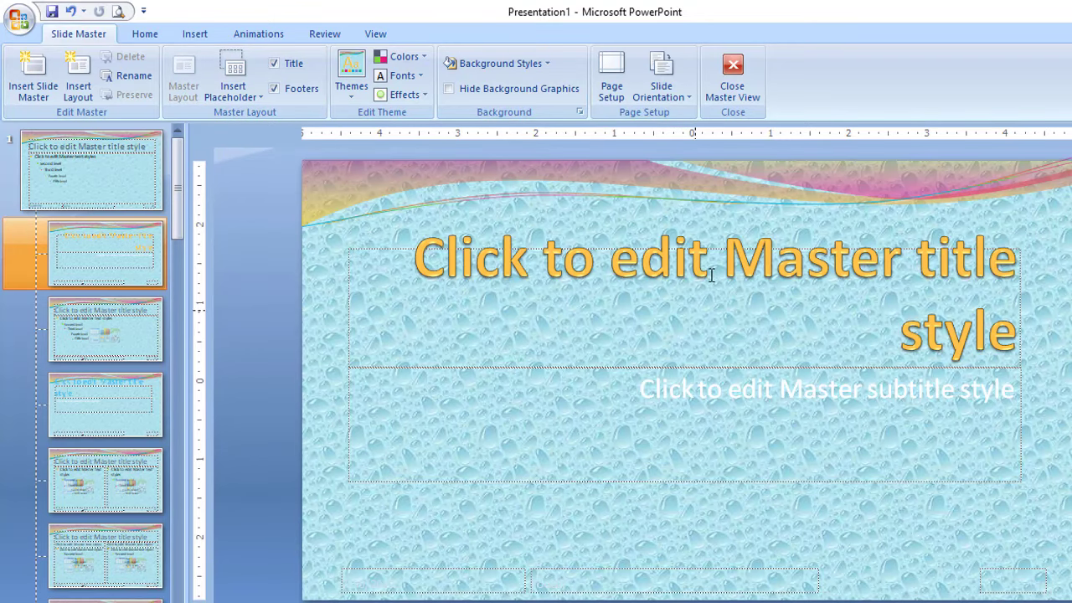
{"action": "left_click", "coordinate": [733, 80]}
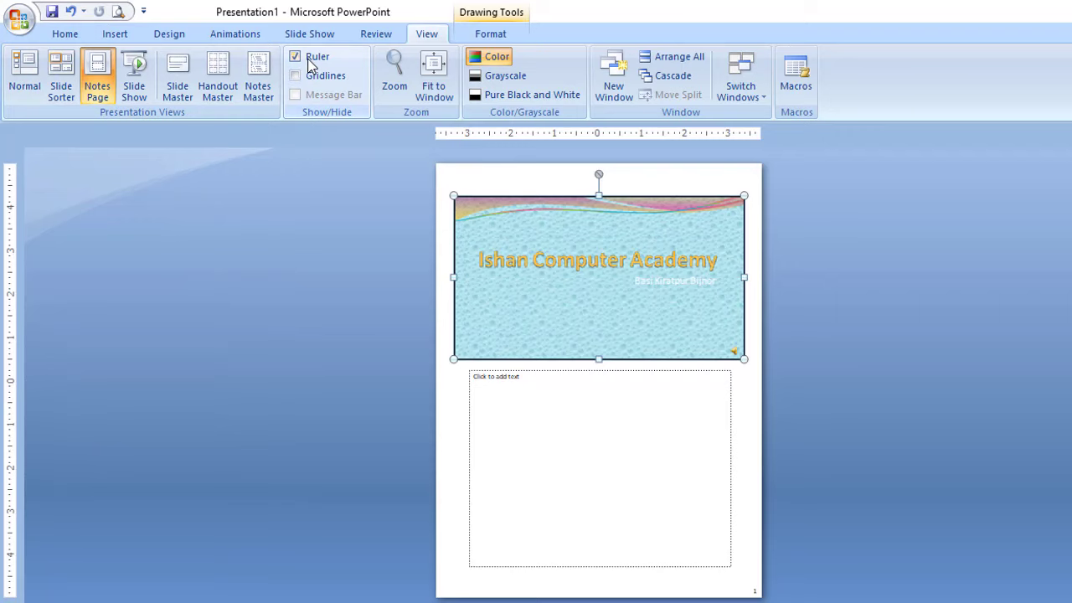
{"action": "left_click", "coordinate": [309, 60]}
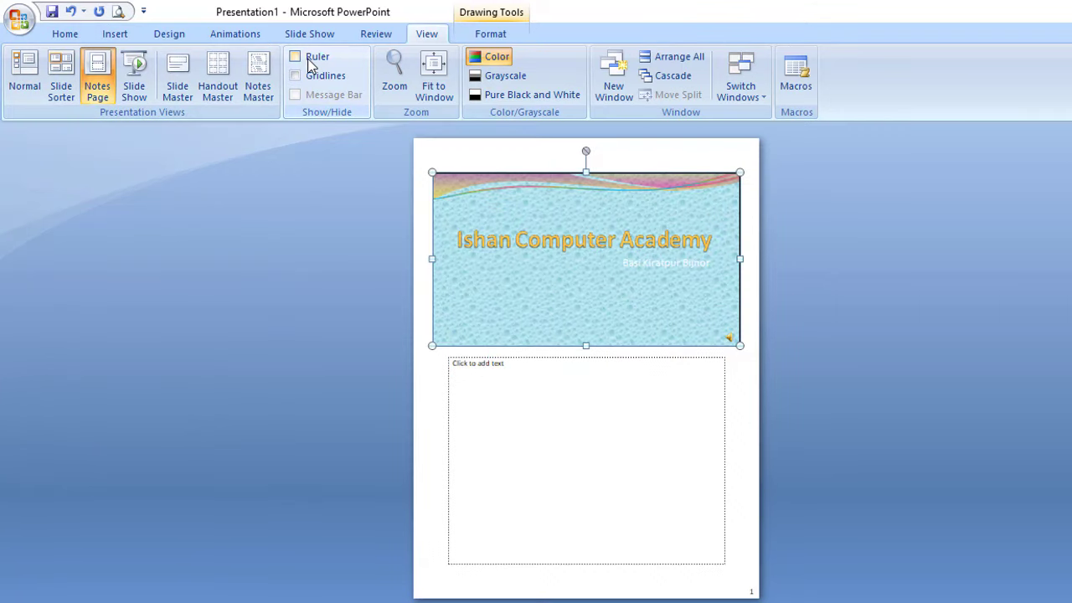
{"action": "left_click", "coordinate": [310, 61]}
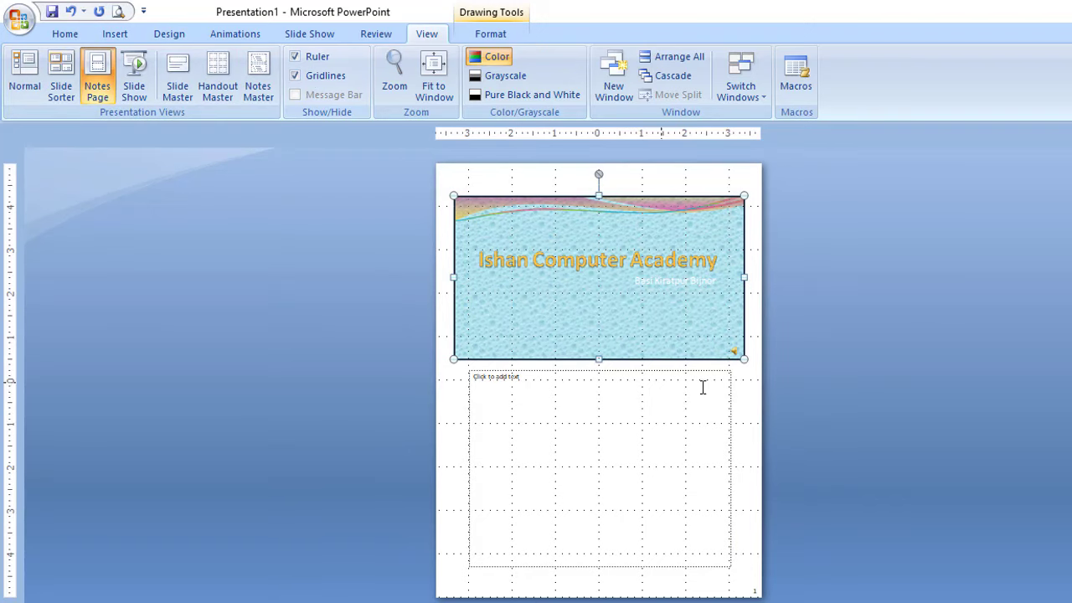
{"action": "left_click", "coordinate": [11, 79]}
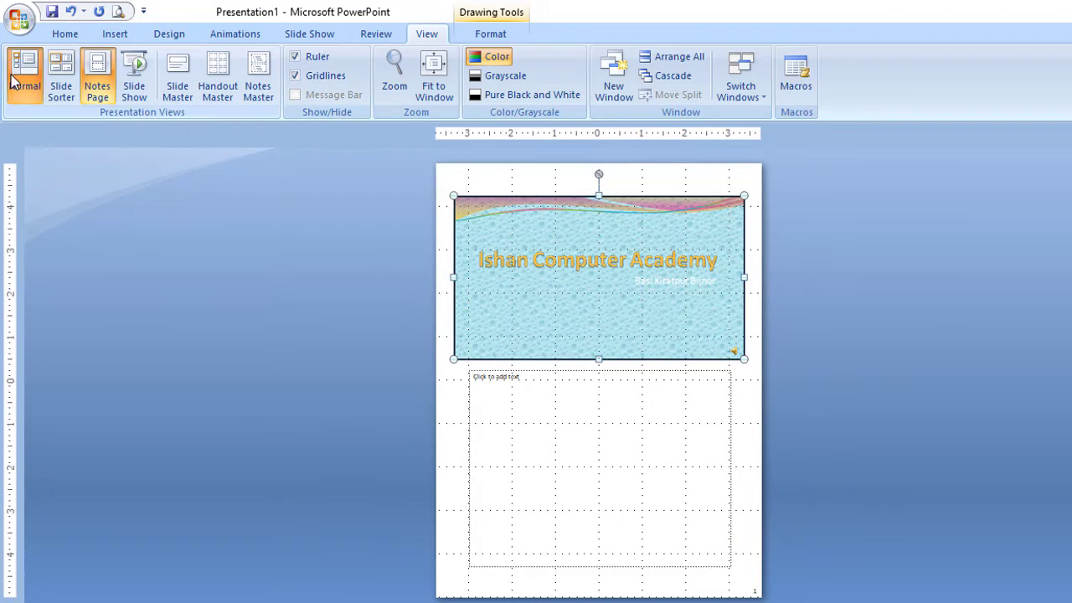
Hide gridlines and preview pure black and white, grayscale and inverse grayscale before returning to colour.
{"action": "left_click", "coordinate": [294, 76]}
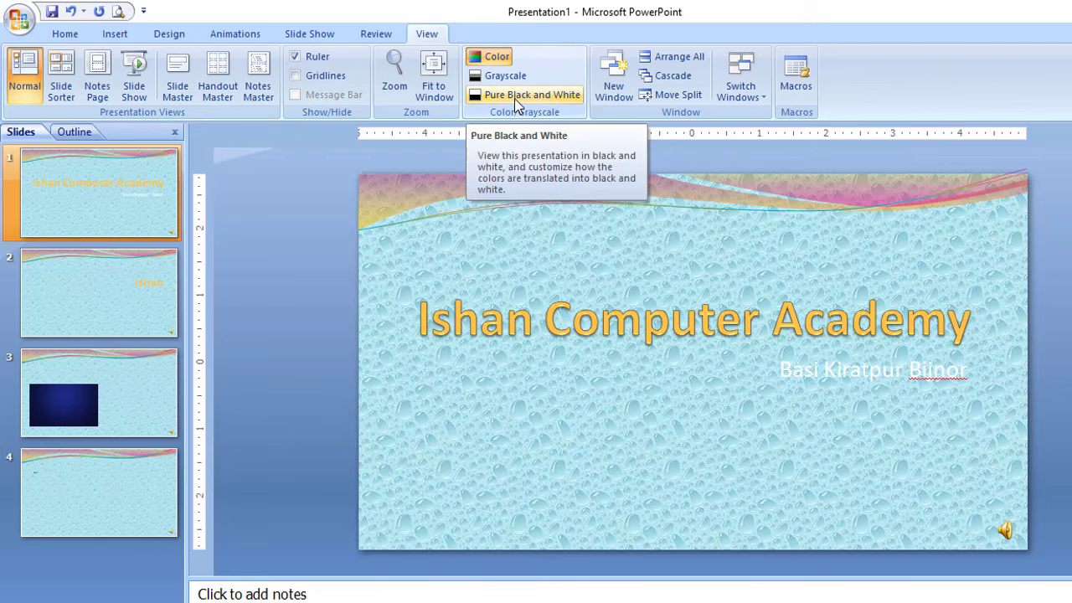
{"action": "left_click", "coordinate": [514, 95]}
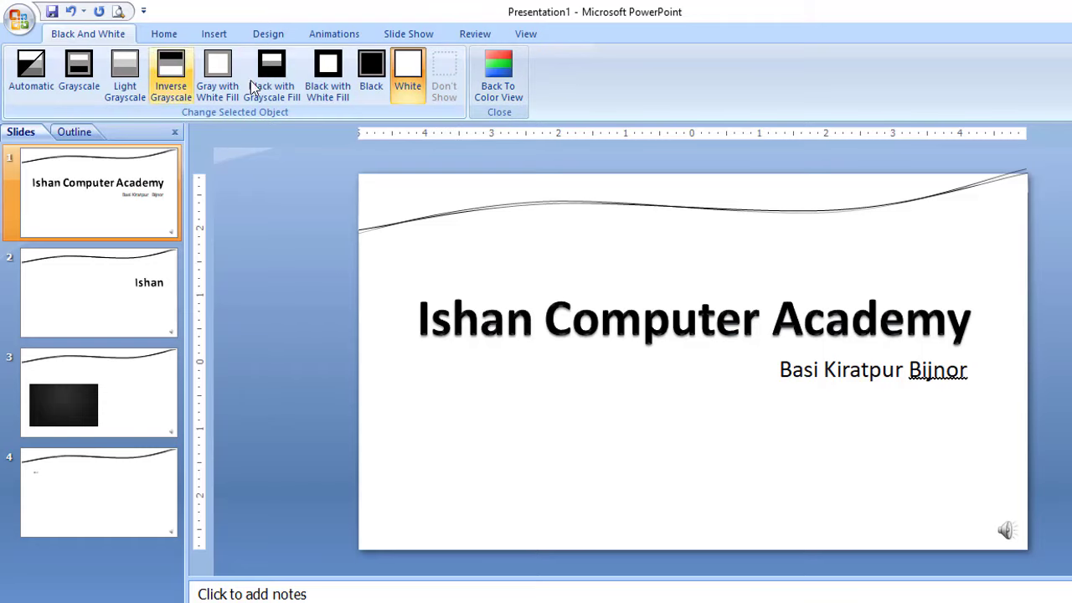
{"action": "left_click", "coordinate": [77, 98]}
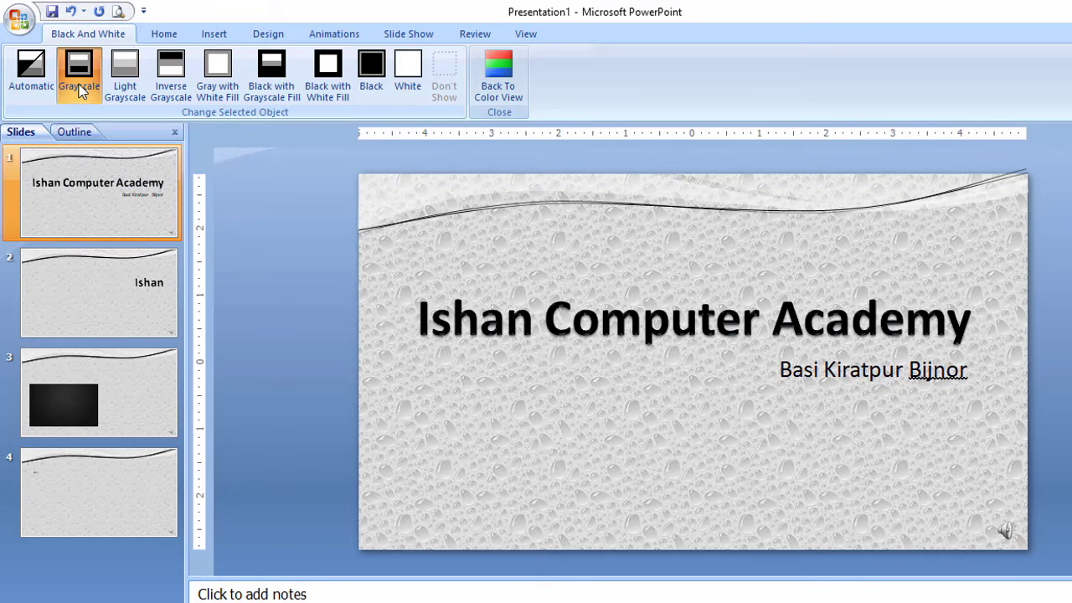
{"action": "left_click", "coordinate": [178, 89]}
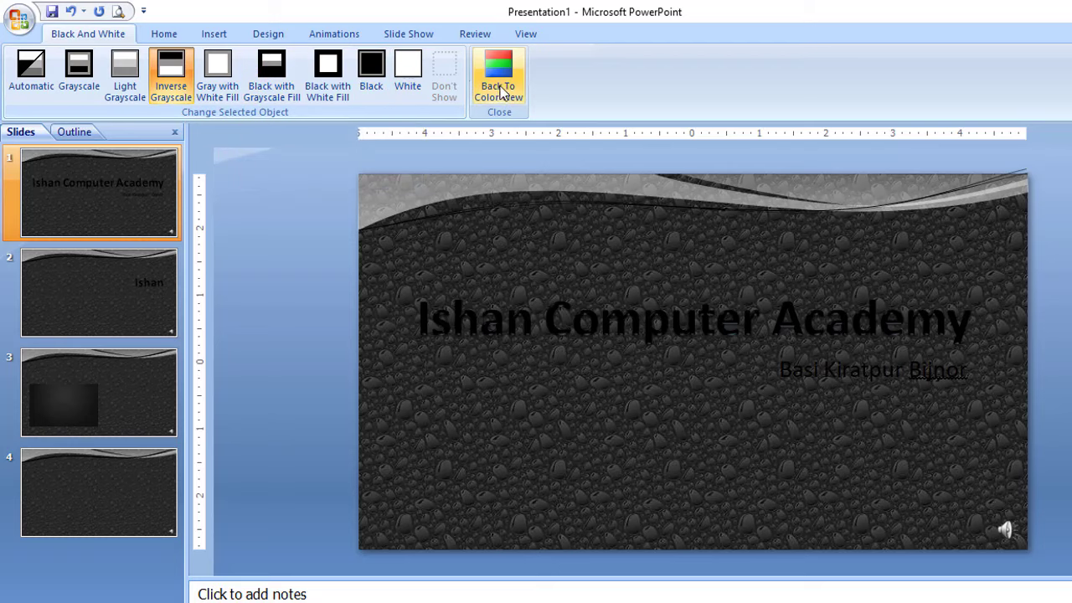
{"action": "left_click", "coordinate": [499, 80]}
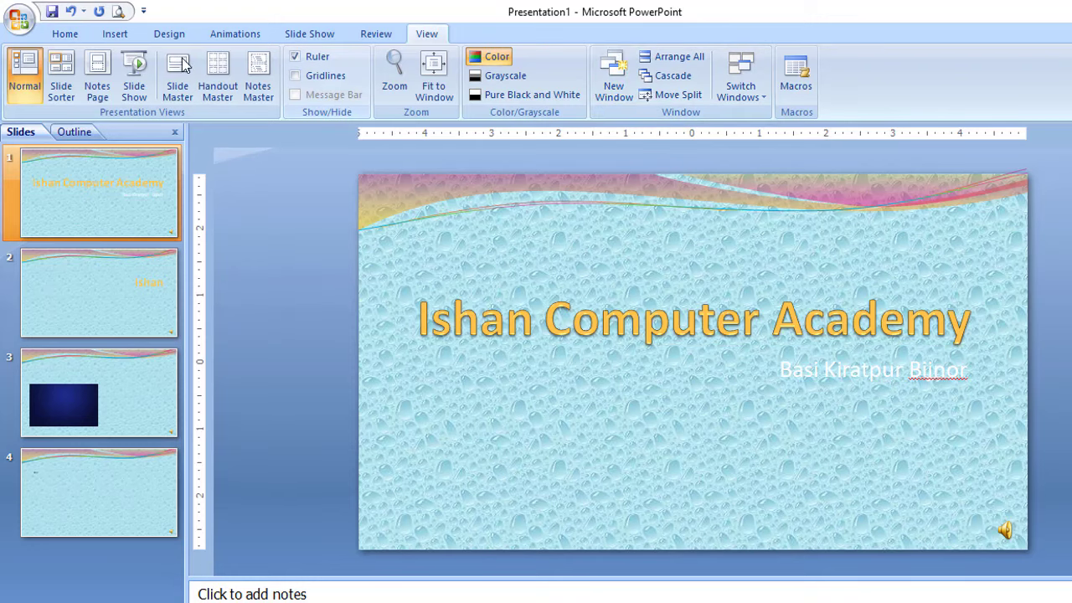
Browse the Design, Animations, Slide Show, Review and View ribbon tabs in turn.
{"action": "left_click", "coordinate": [168, 35]}
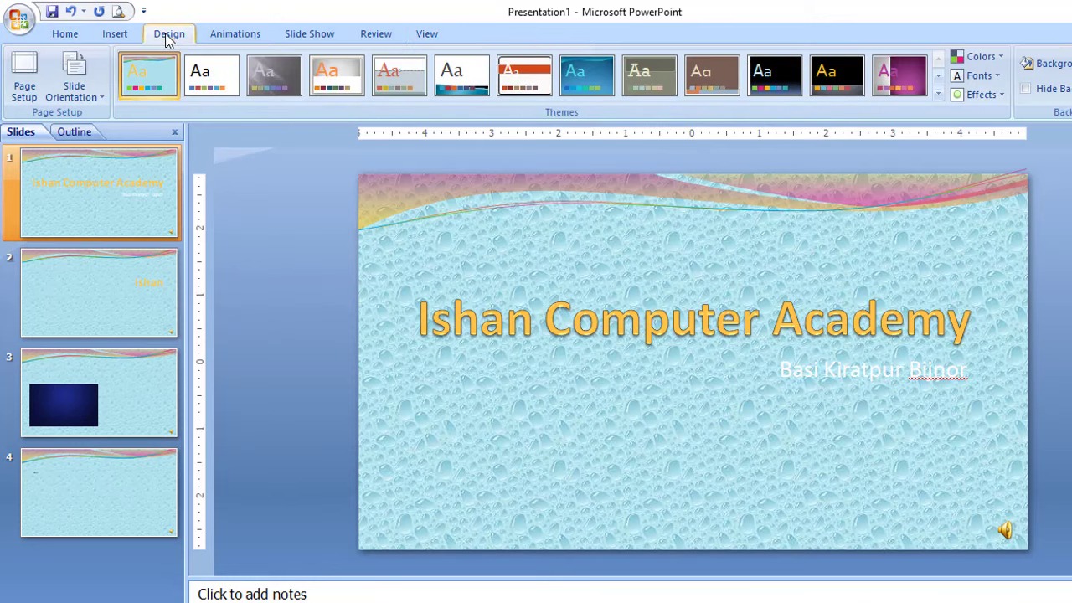
{"action": "left_click", "coordinate": [234, 39]}
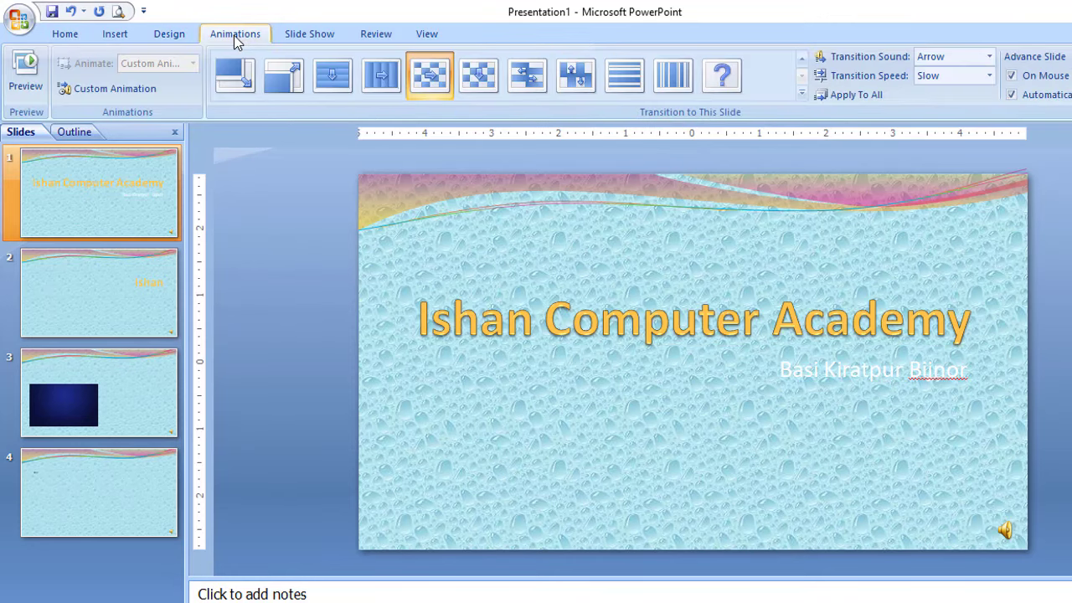
{"action": "left_click", "coordinate": [300, 35]}
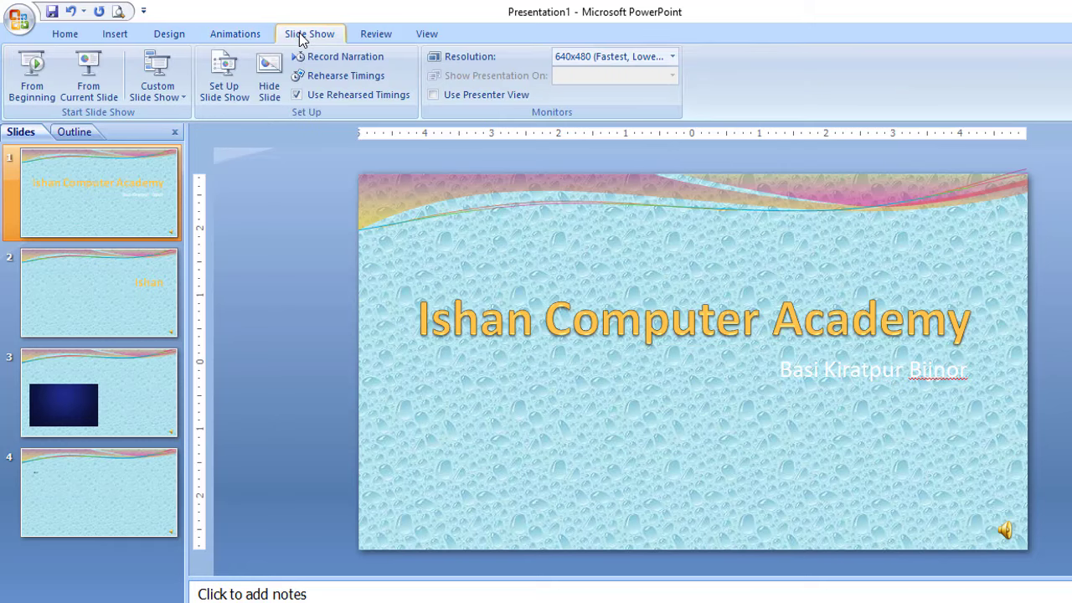
{"action": "left_click", "coordinate": [376, 35]}
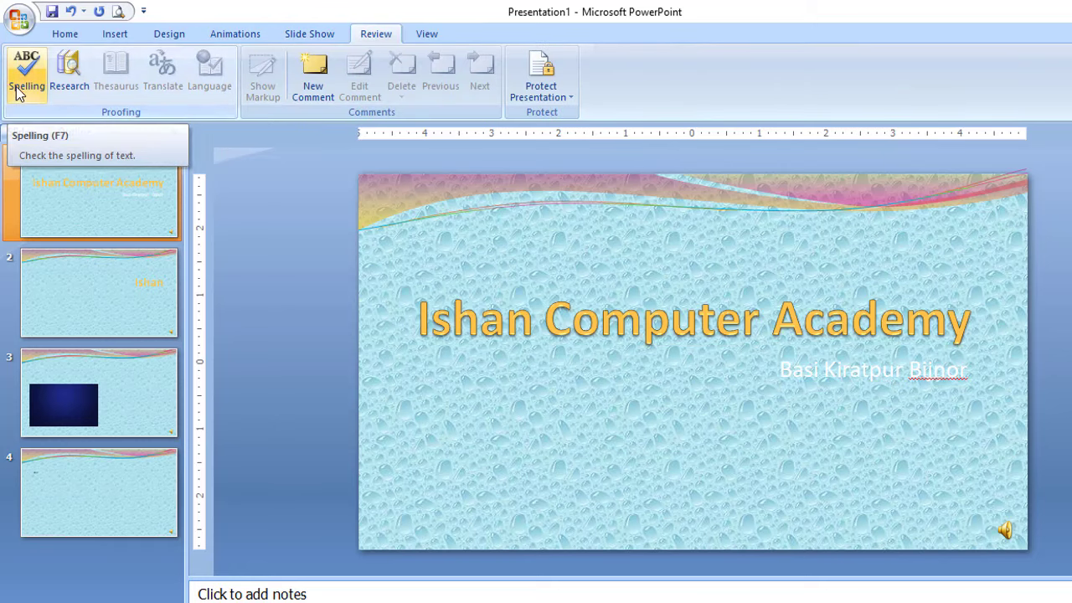
{"action": "left_click", "coordinate": [427, 35]}
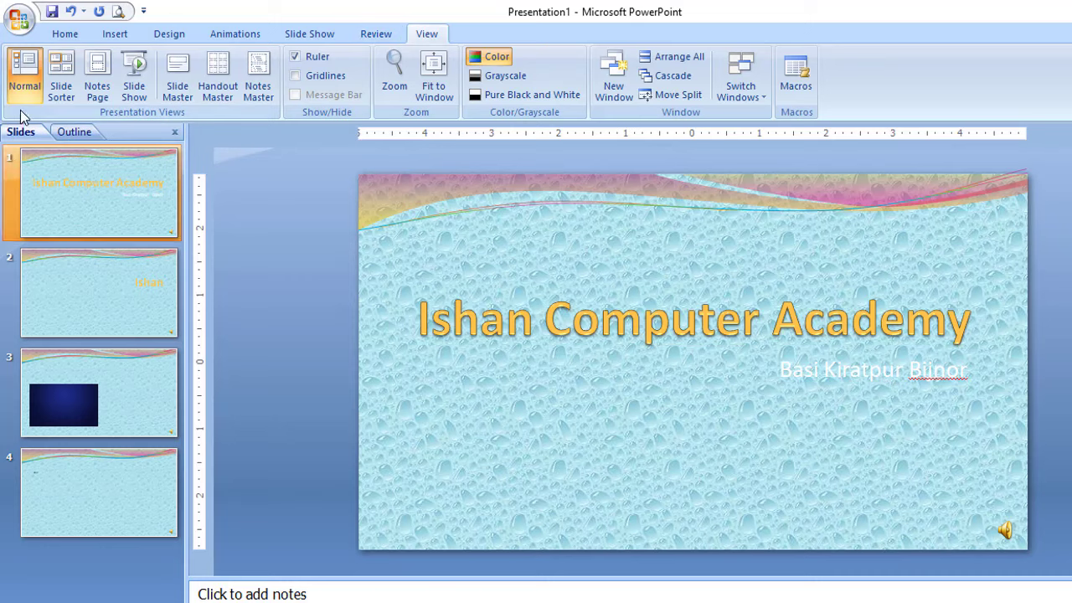